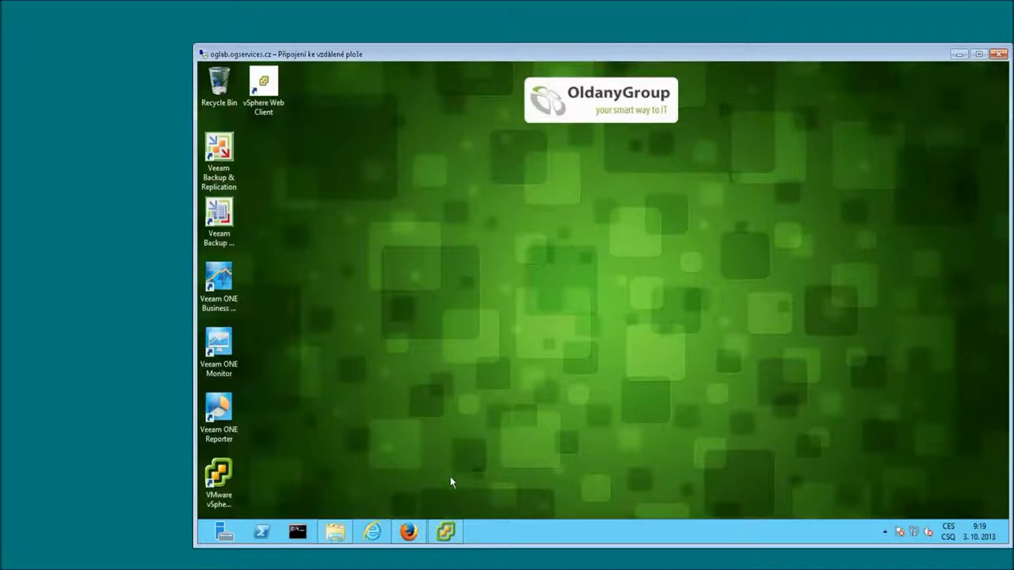
Switch to vSphere Client, widen the inventory tree, and examine hosts 192.168.205.1 and 192.168.205.2 and the veeam.oglab.local virtual machine
mouse_move(449, 537)
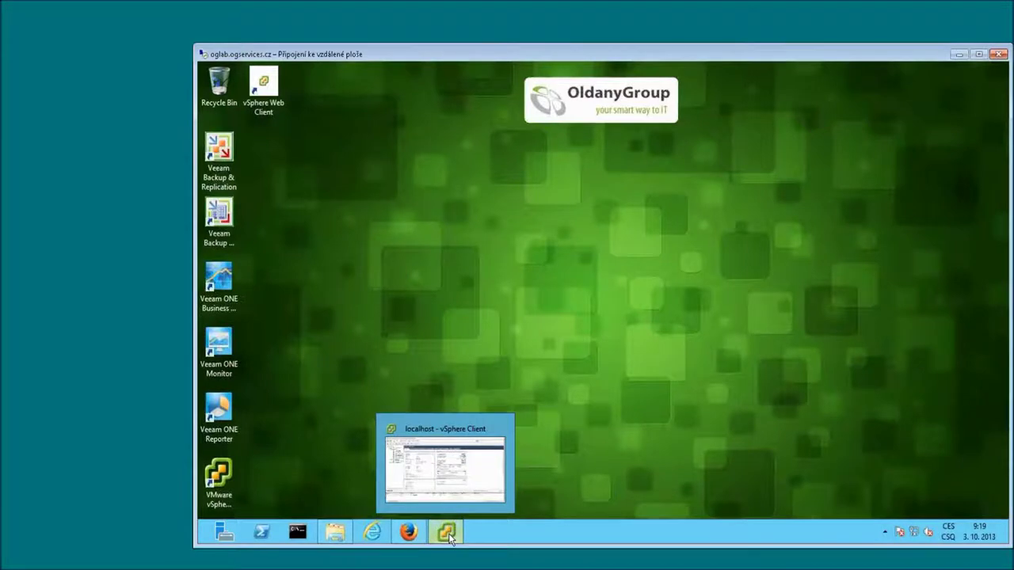
left_click(448, 537)
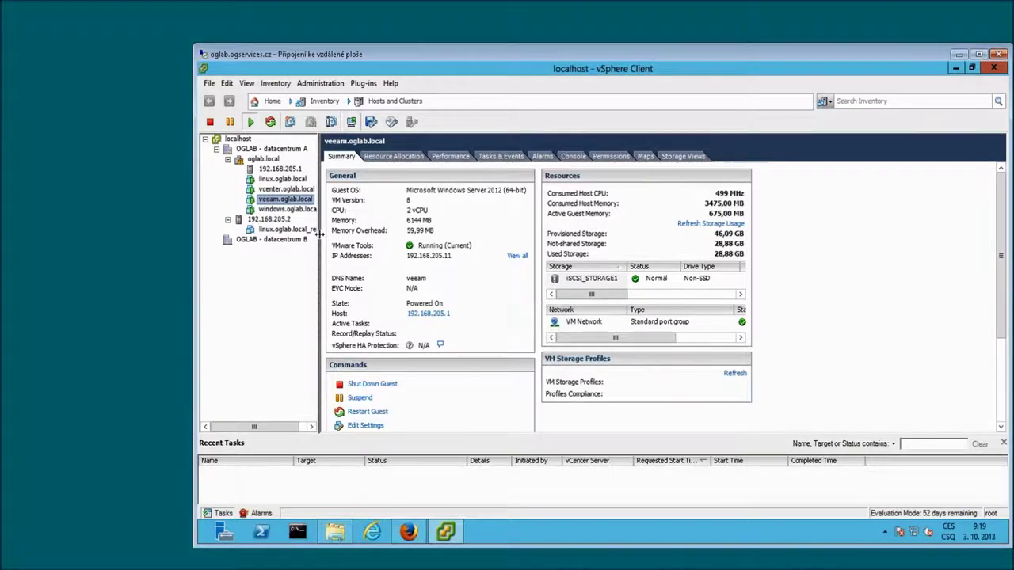
left_click_drag(331, 234, 361, 234)
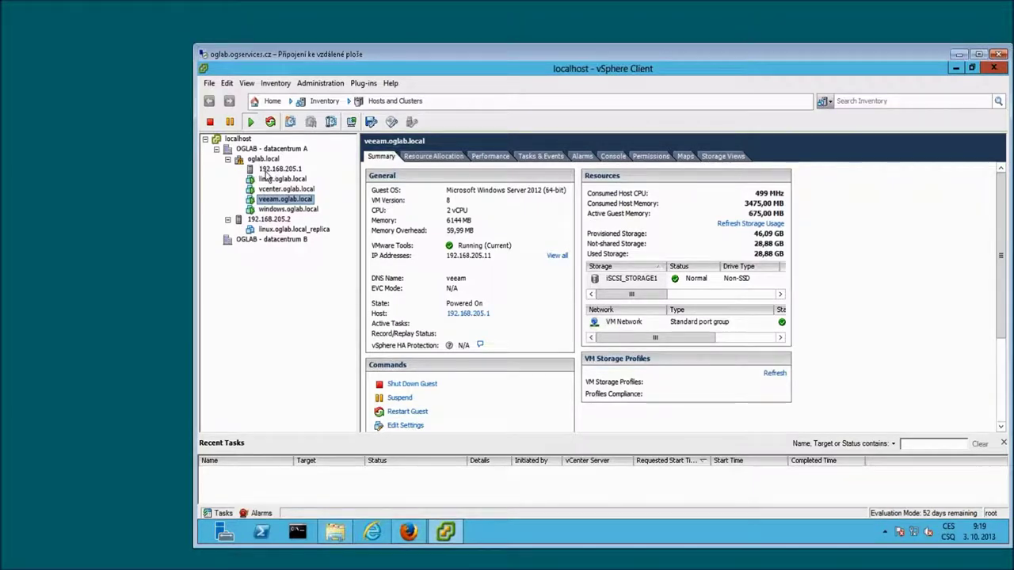
left_click(278, 171)
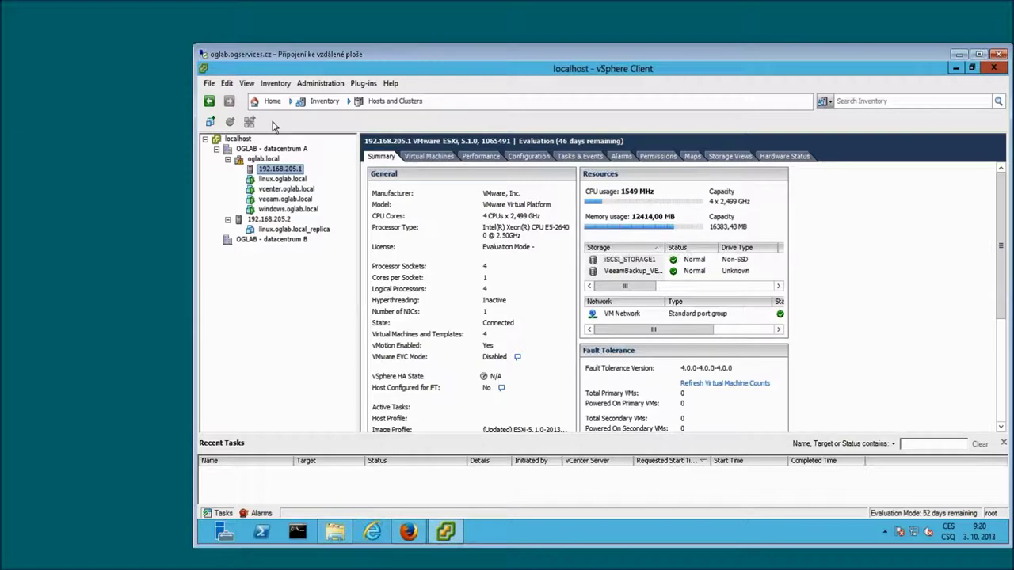
left_click(268, 199)
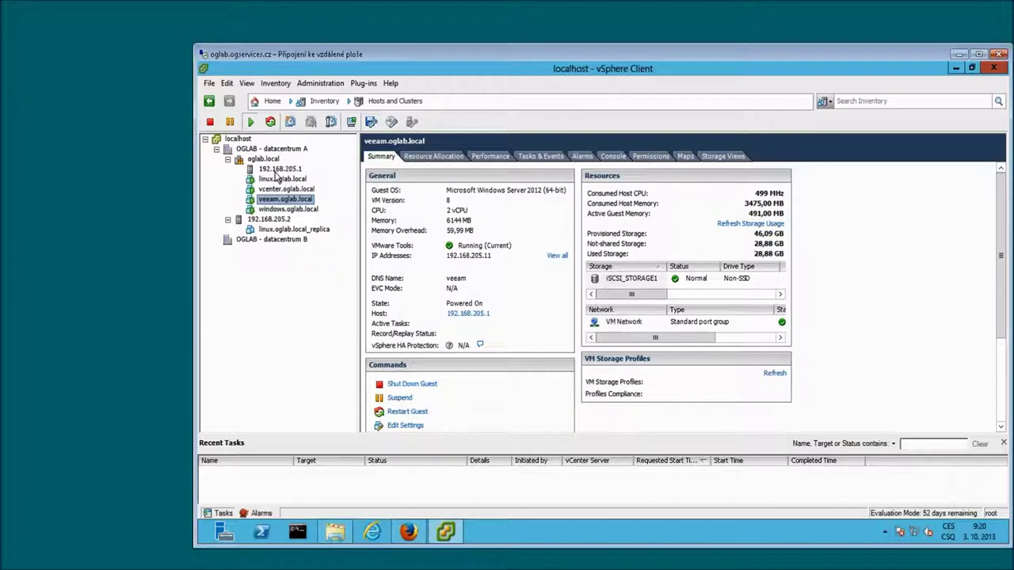
left_click(276, 227)
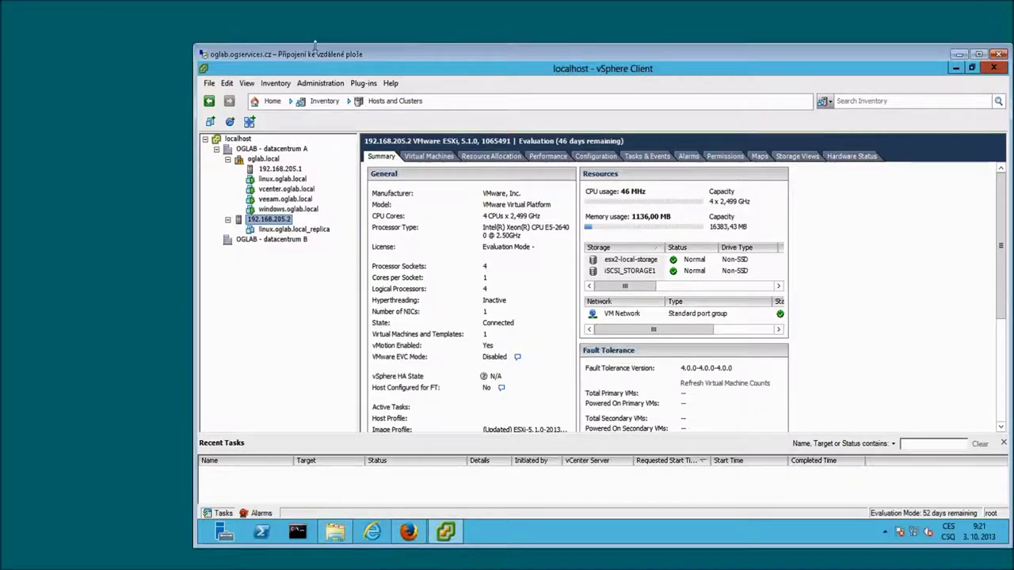
left_click_drag(310, 54, 299, 55)
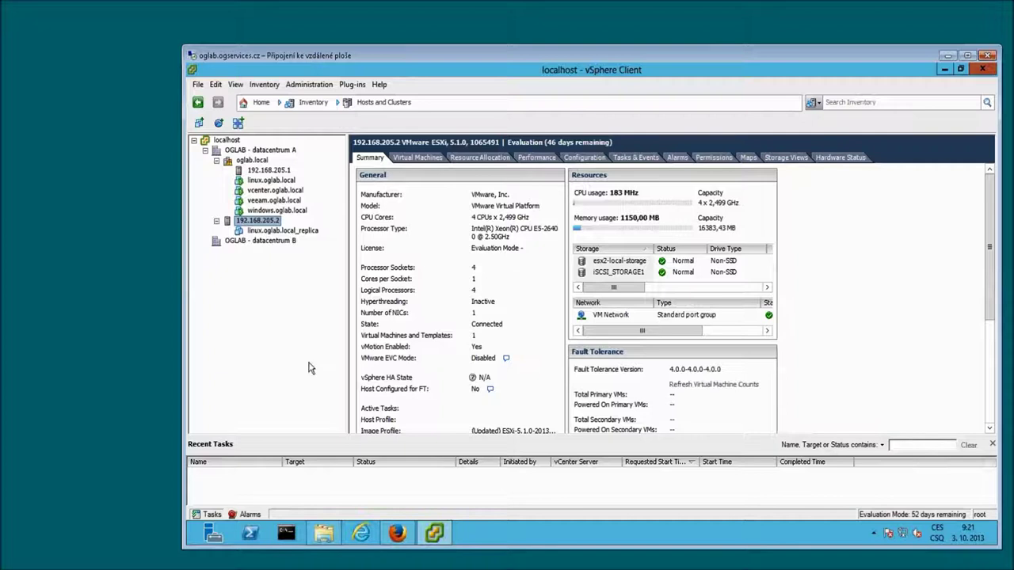
left_click(945, 68)
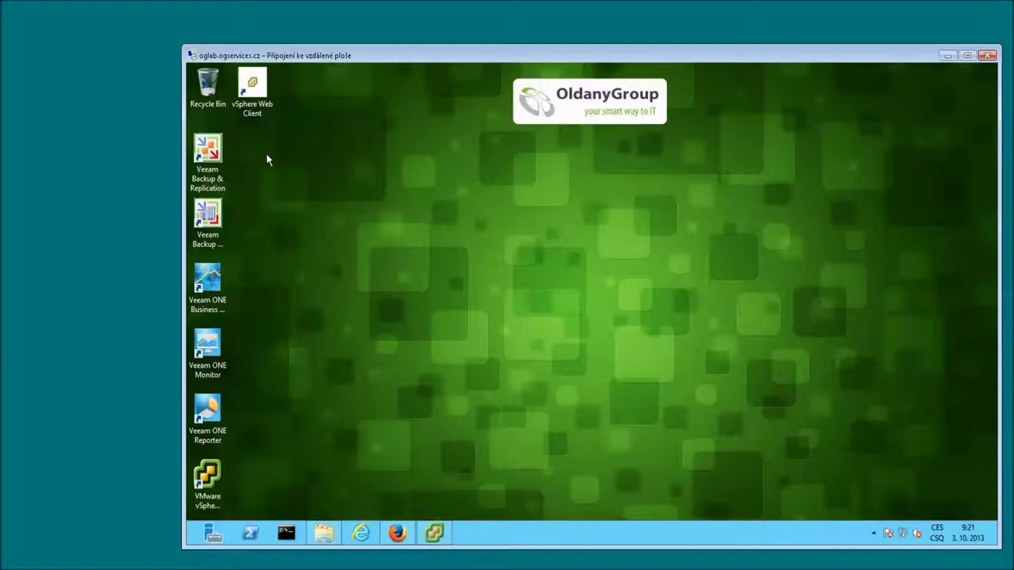
Launch Veeam Backup & Replication, minimize its console, and open Veeam Backup Enterprise Manager from the desktop
double_click(211, 155)
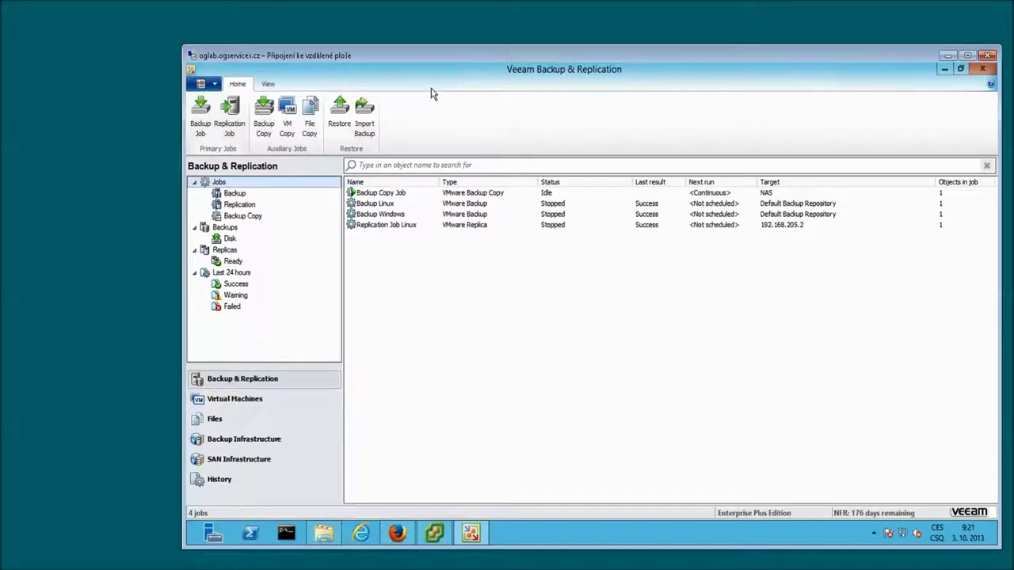
left_click(945, 71)
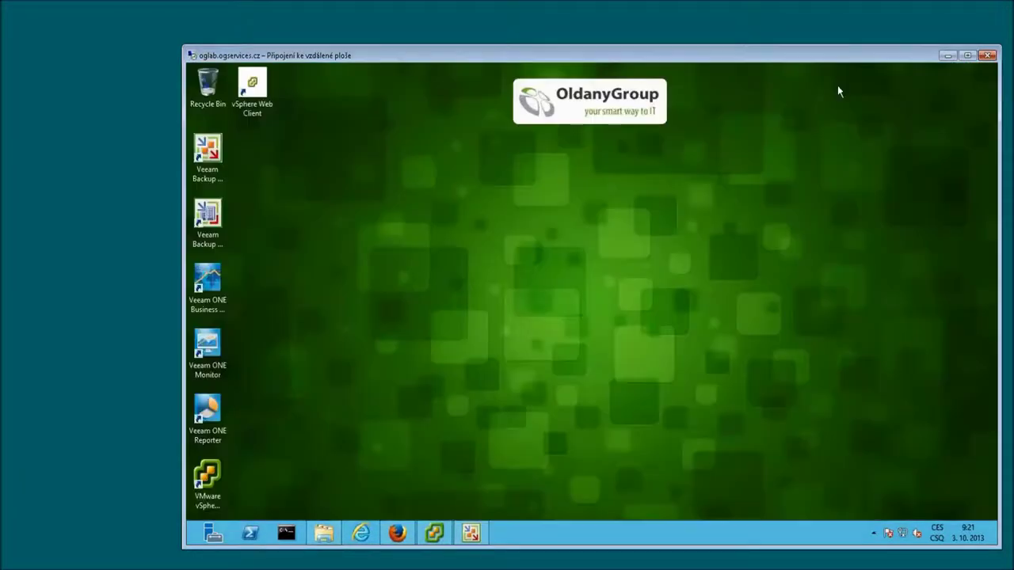
left_click(214, 219)
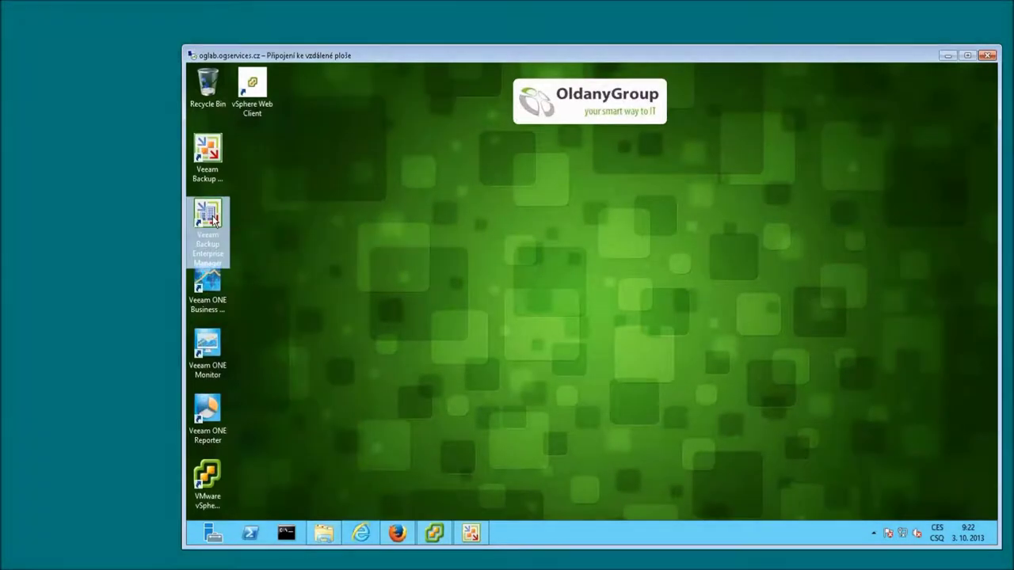
double_click(213, 219)
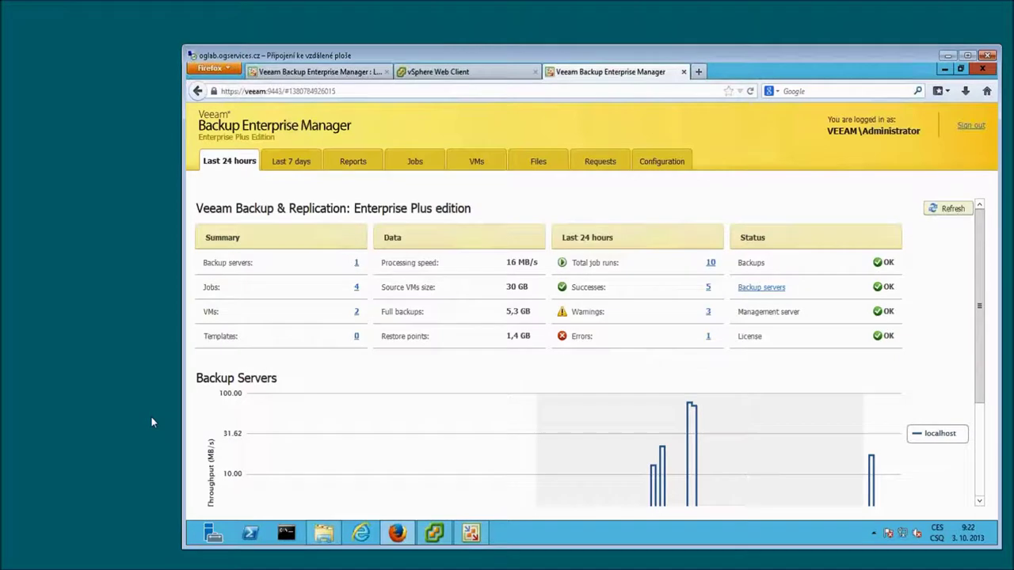
Compare the Backup & Replication console with the Enterprise Manager page, and display the Backup Infrastructure view in the console
left_click(475, 534)
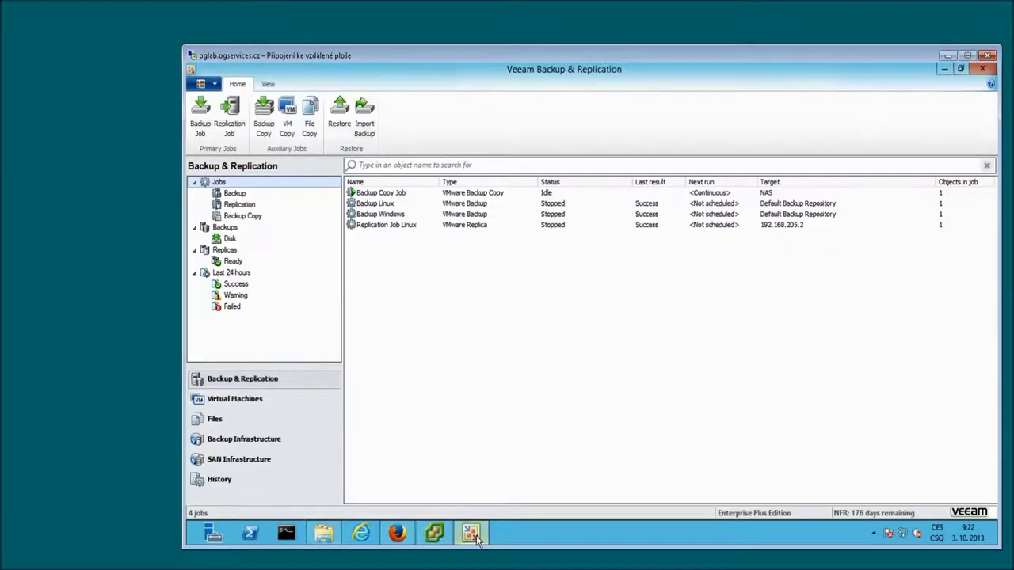
left_click(408, 535)
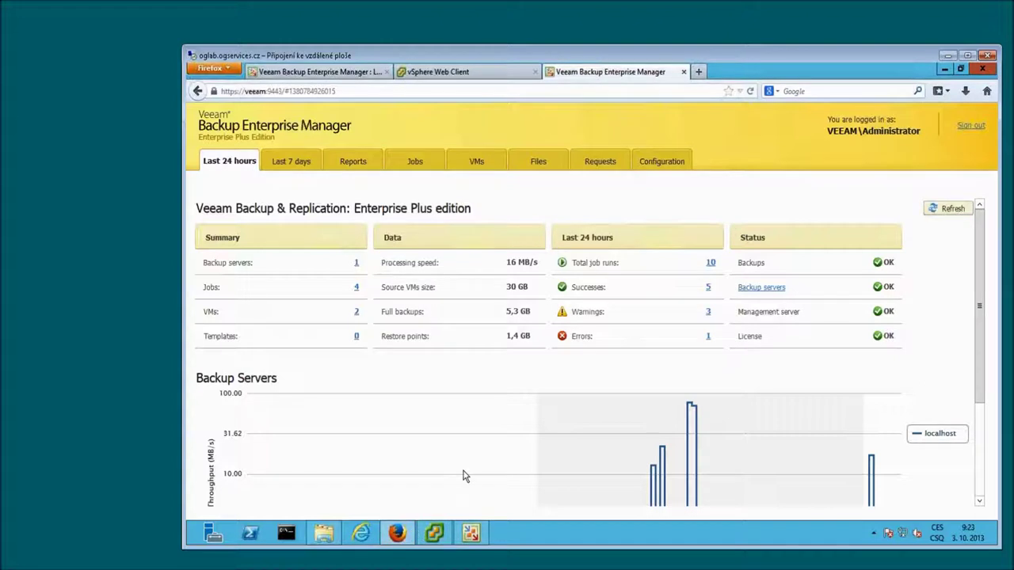
left_click(945, 69)
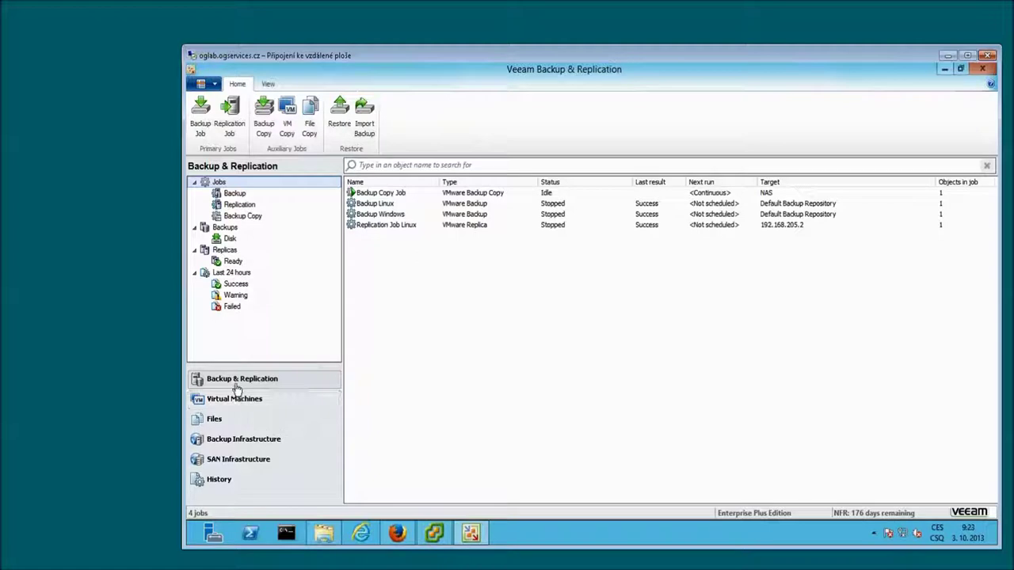
left_click(248, 446)
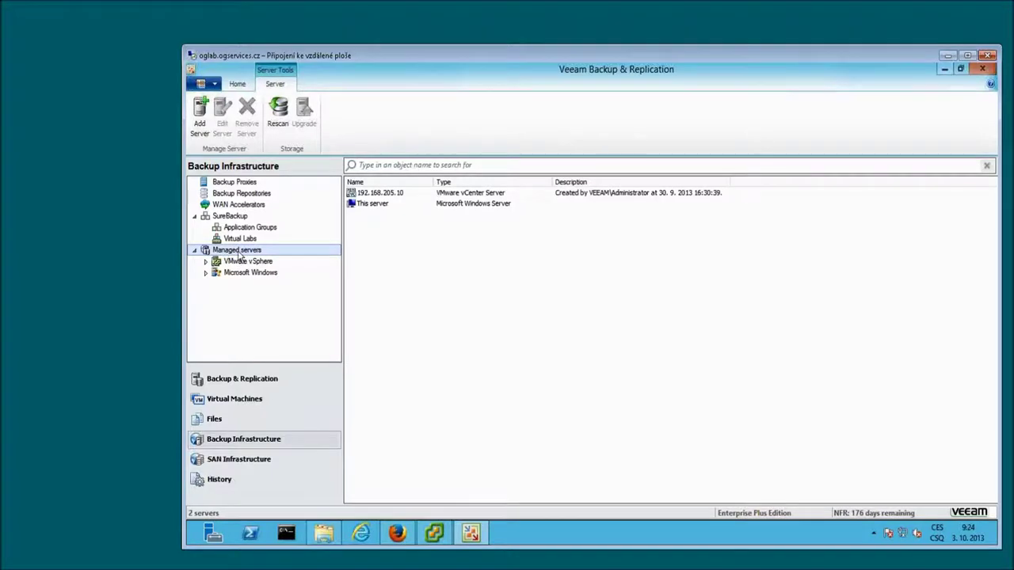
Try to add a VMware vSphere managed server at 192.168.205.10, going as far as its credentials, and exit without applying changes
right_click(239, 251)
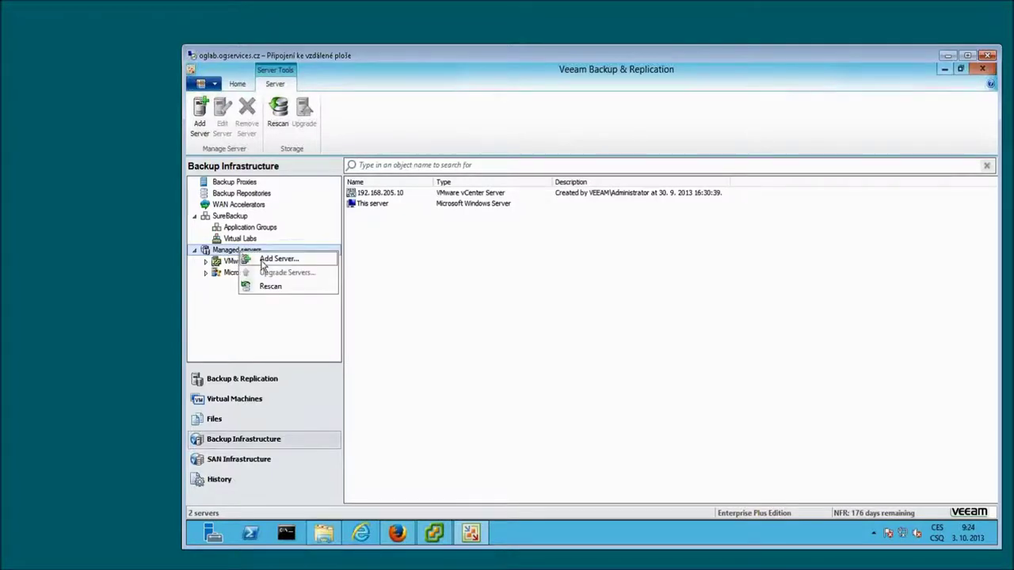
left_click(271, 260)
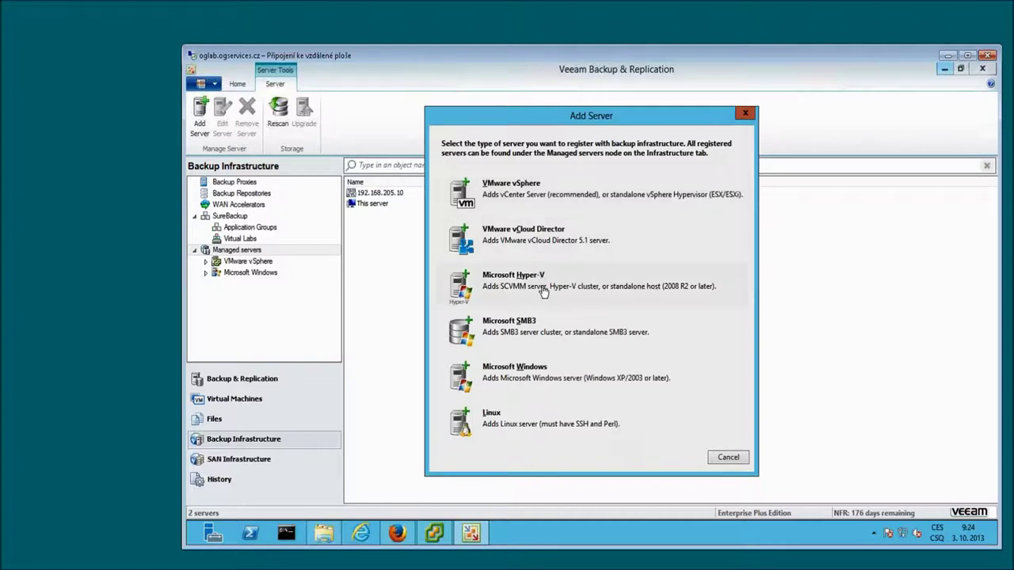
left_click(512, 197)
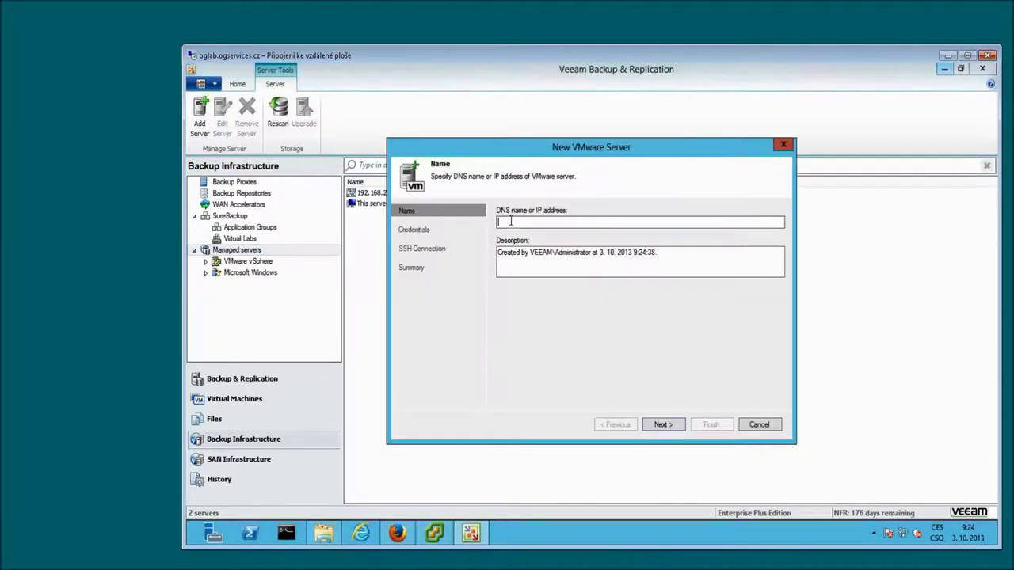
type("192.168.205.10")
left_click(656, 426)
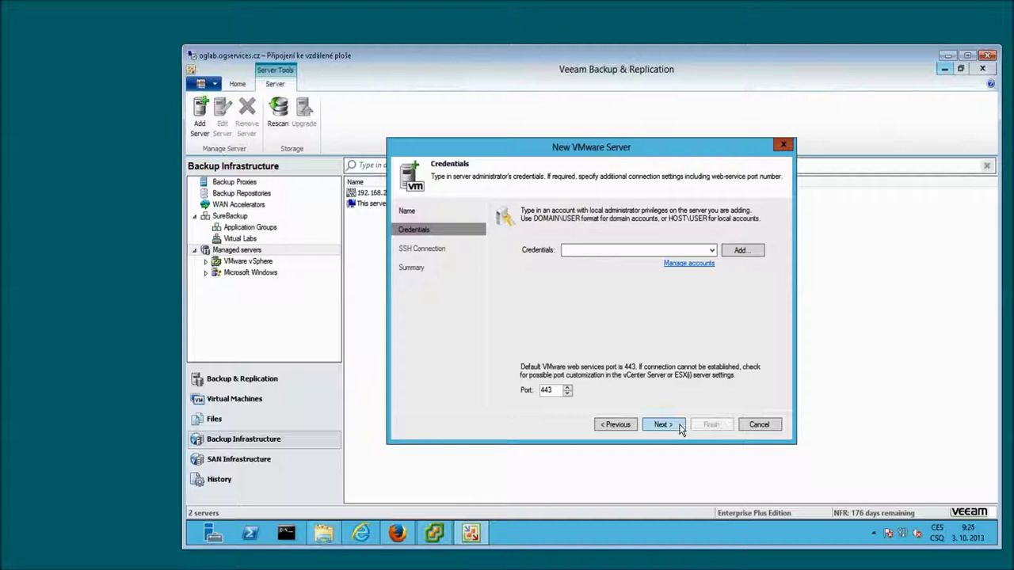
left_click(759, 425)
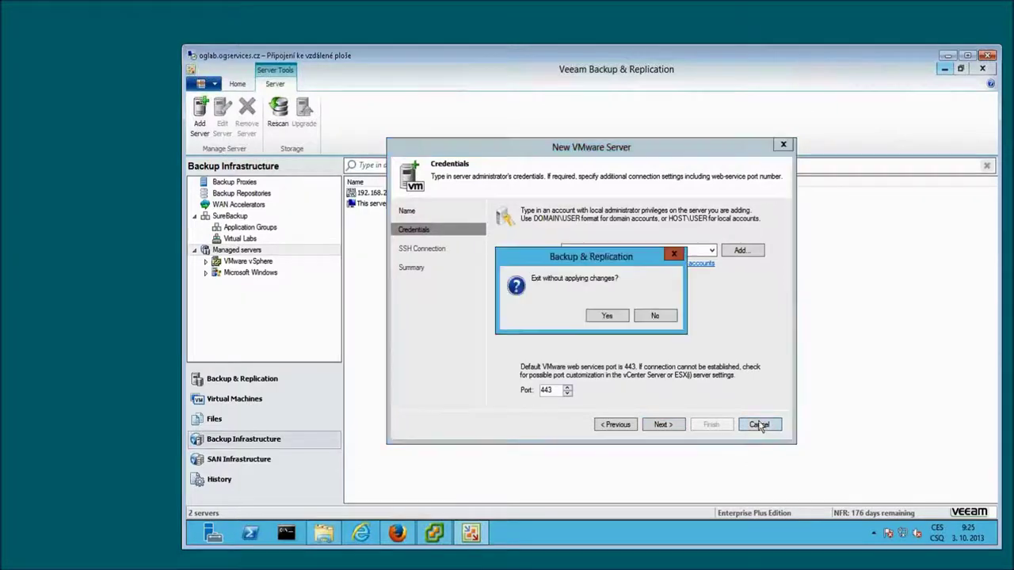
left_click(620, 317)
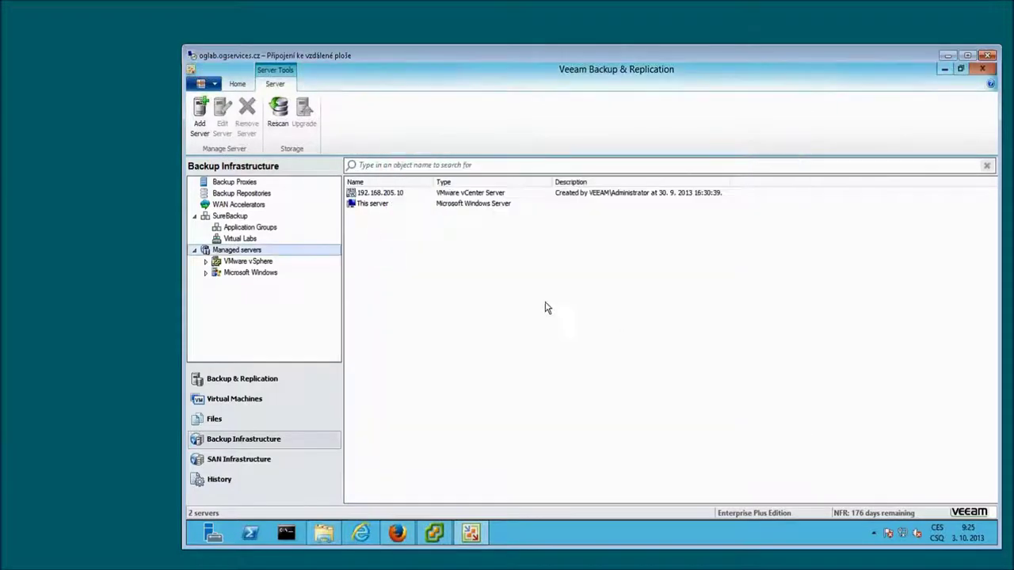
Examine the managed vCenter server and the Default Backup Repository and NAS entries under Backup Repositories, widening the repository list's Name column
left_click(380, 194)
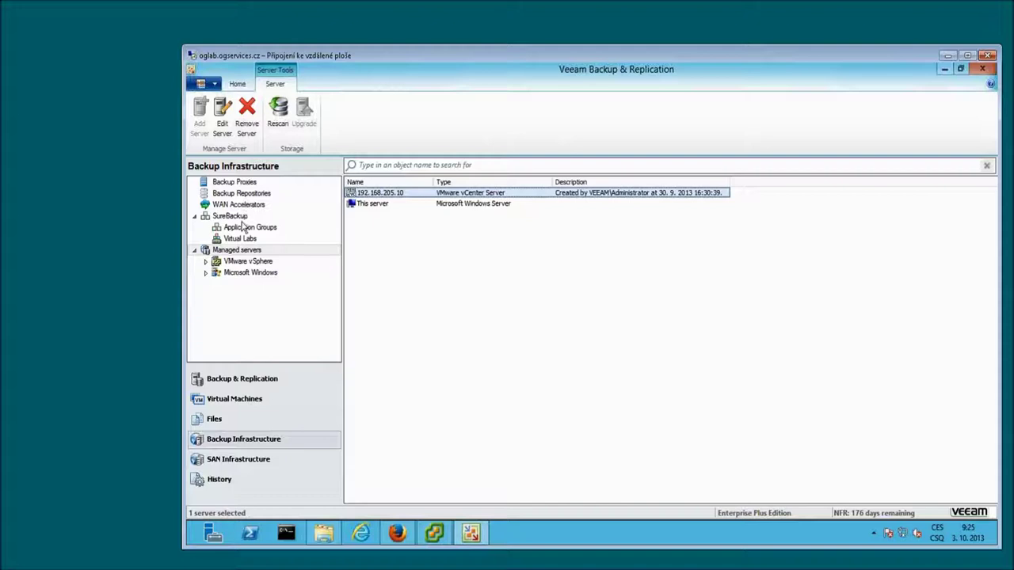
left_click(239, 228)
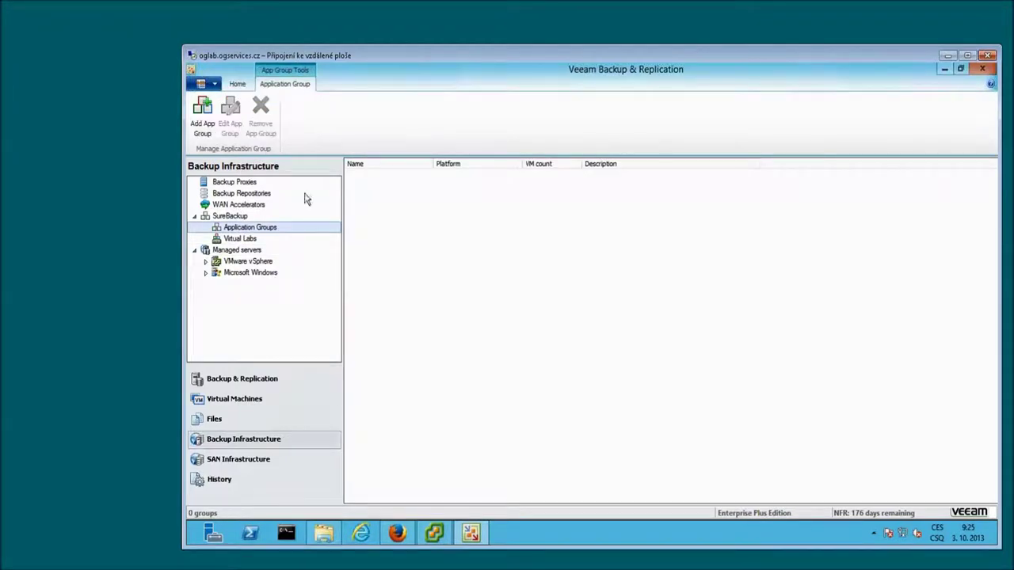
left_click(238, 195)
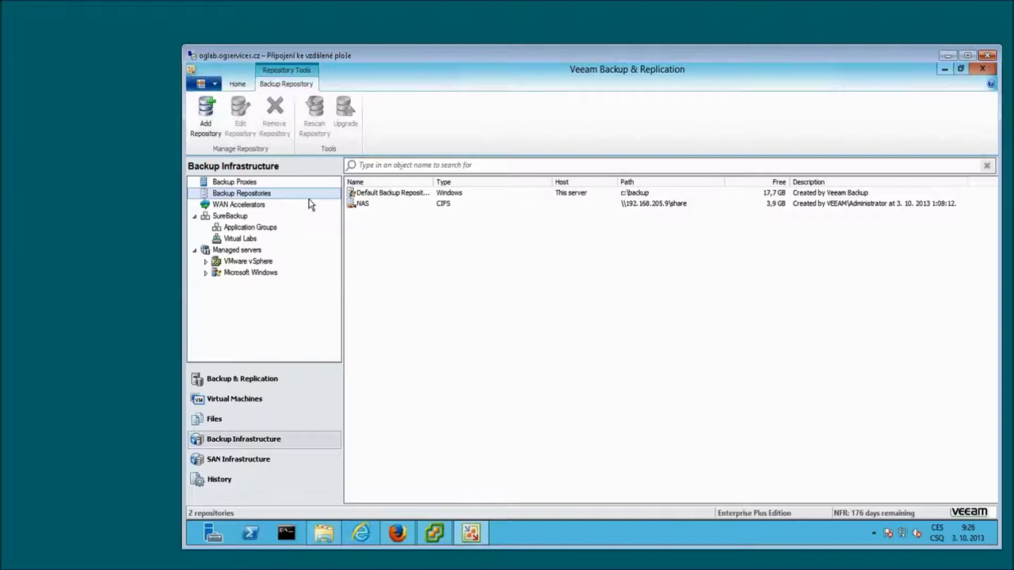
right_click(367, 232)
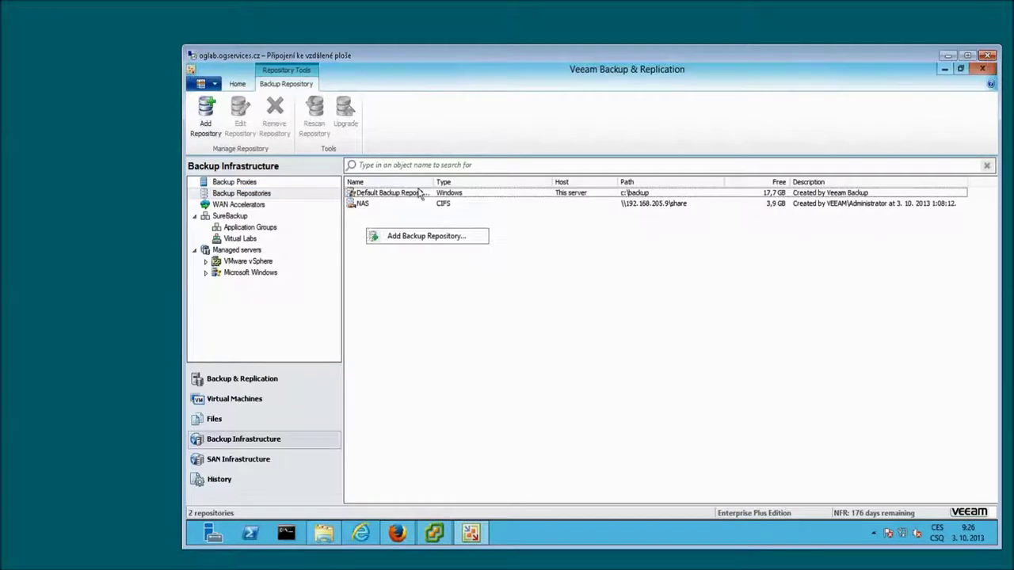
left_click_drag(434, 181, 460, 181)
left_click(390, 194)
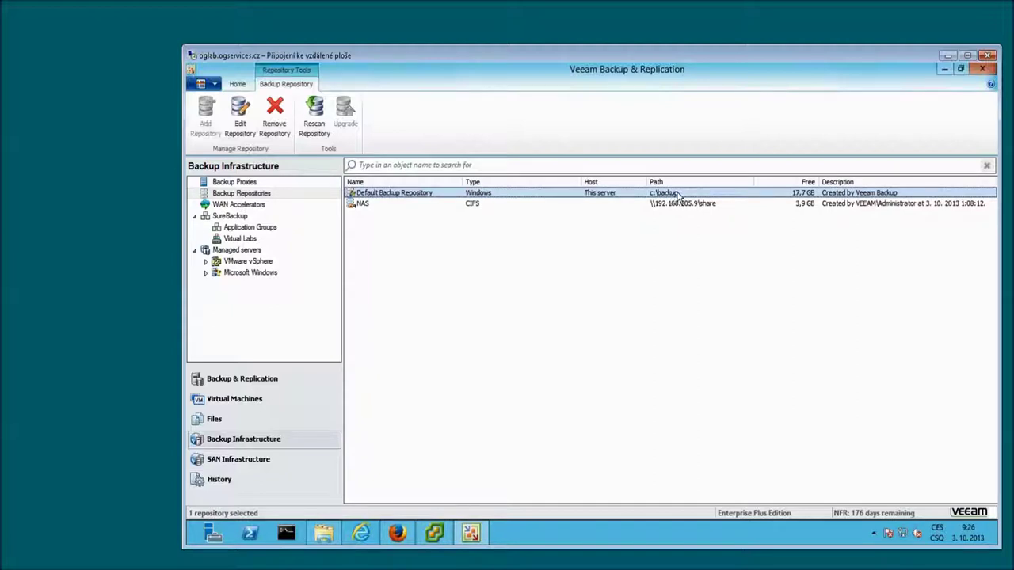
left_click(374, 206)
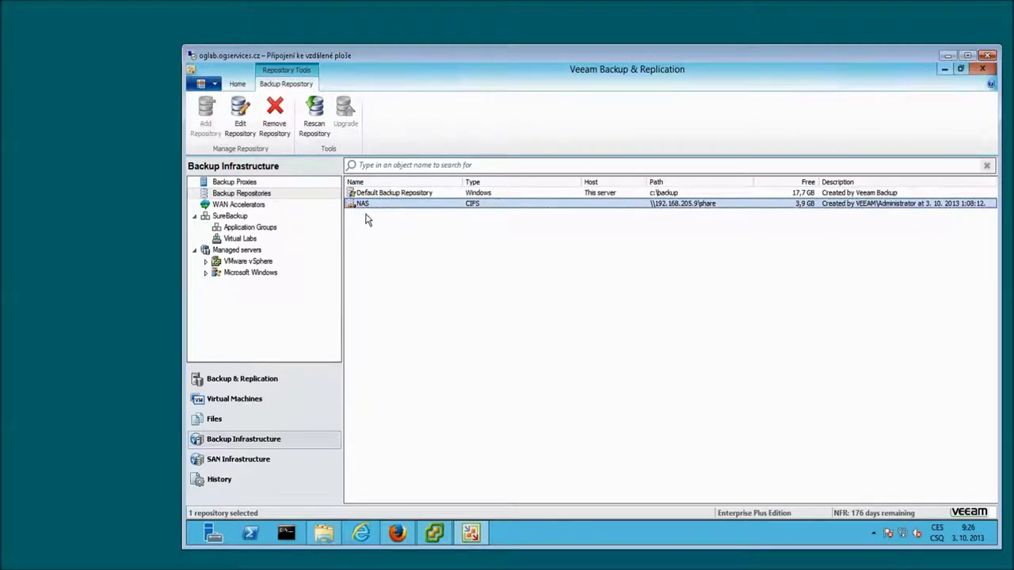
Start a new backup repository named nas2 and proceed to its type selection
right_click(367, 222)
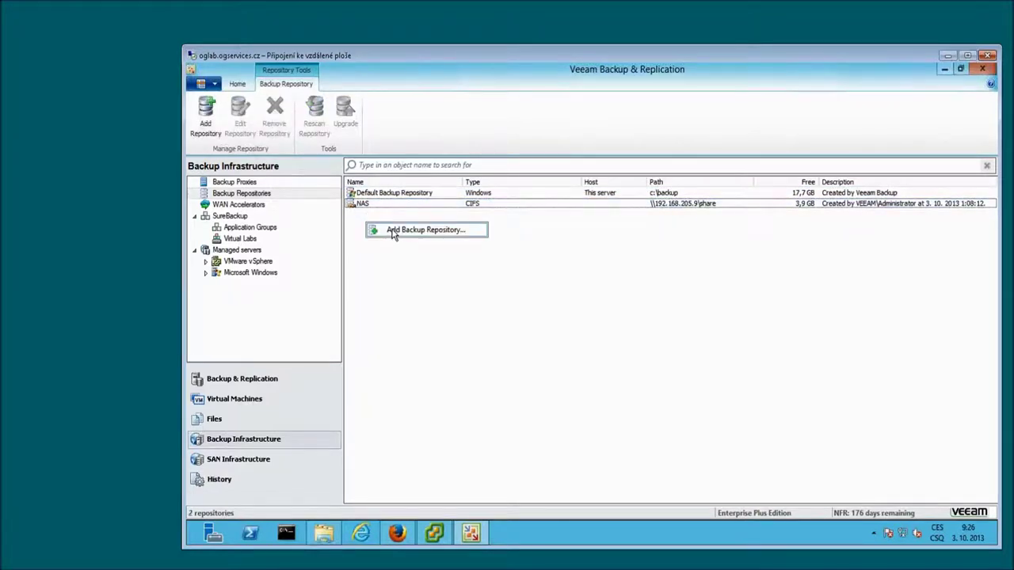
left_click(397, 233)
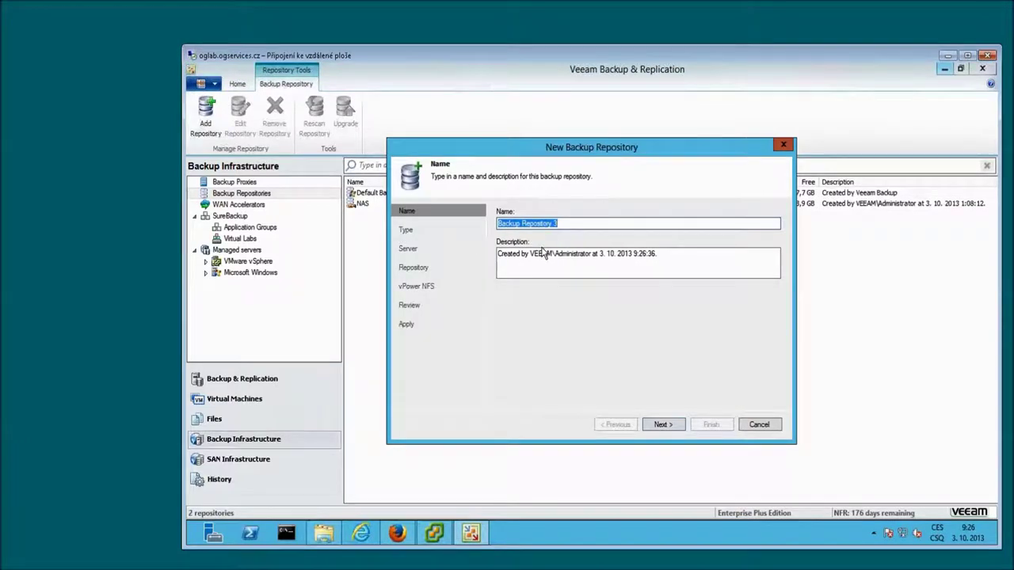
type("nas")
left_click(663, 425)
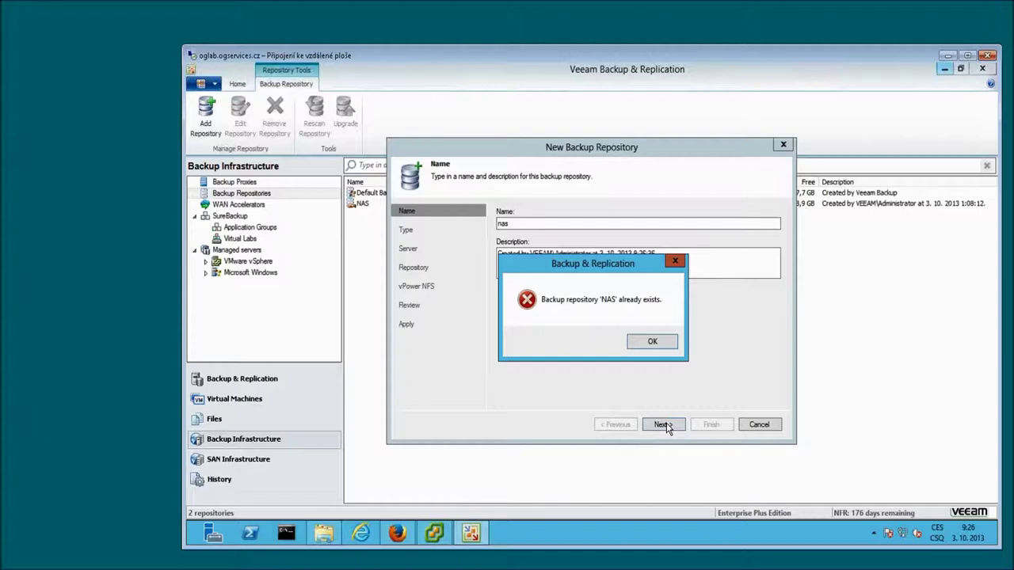
left_click(663, 344)
type("ě")
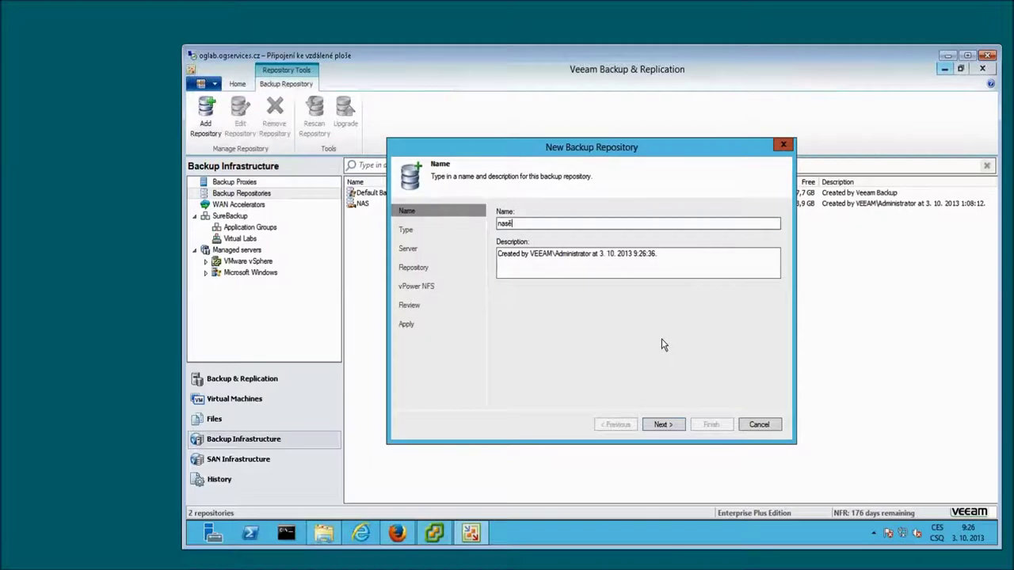
key("BackSpace")
type("2")
left_click(662, 425)
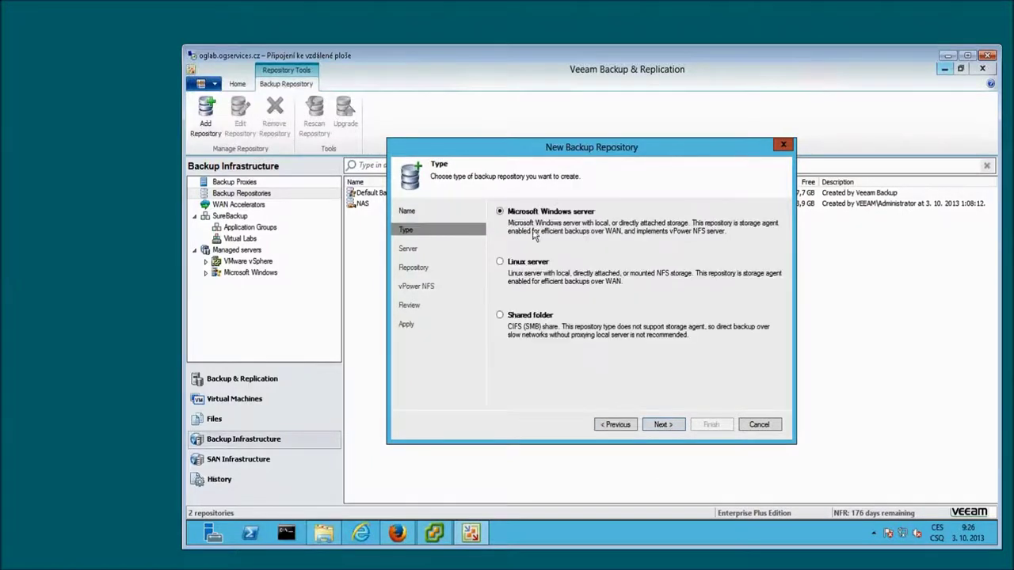
Try the Shared folder type for the new repository, going as far as its share settings, and exit without applying changes
left_click(523, 317)
left_click(661, 427)
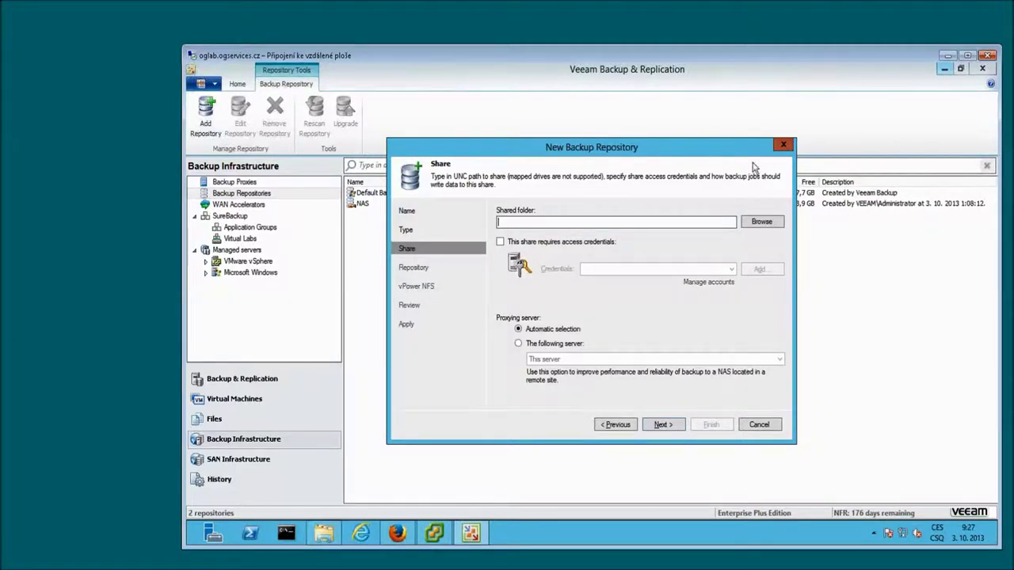
left_click(784, 145)
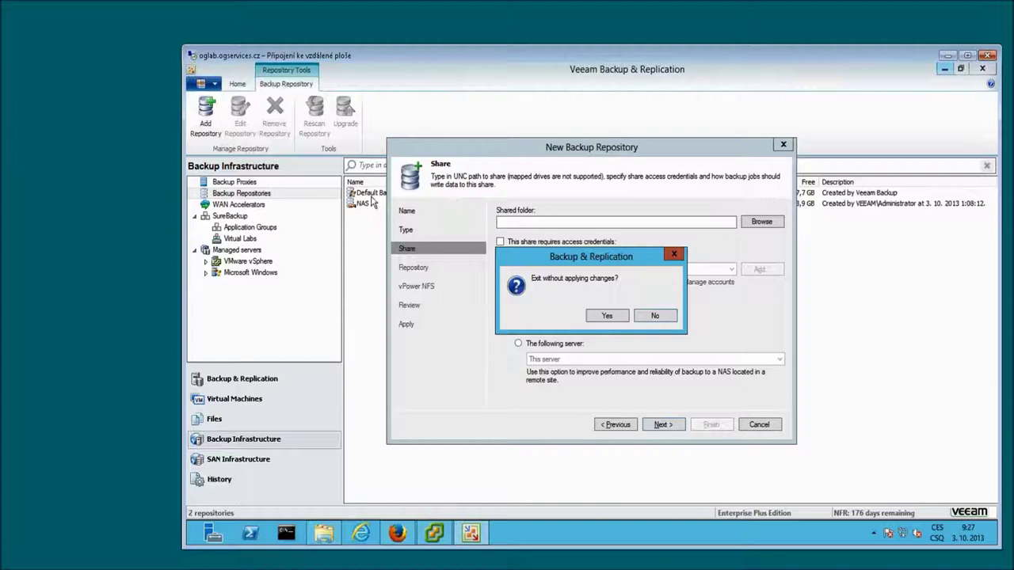
left_click(606, 316)
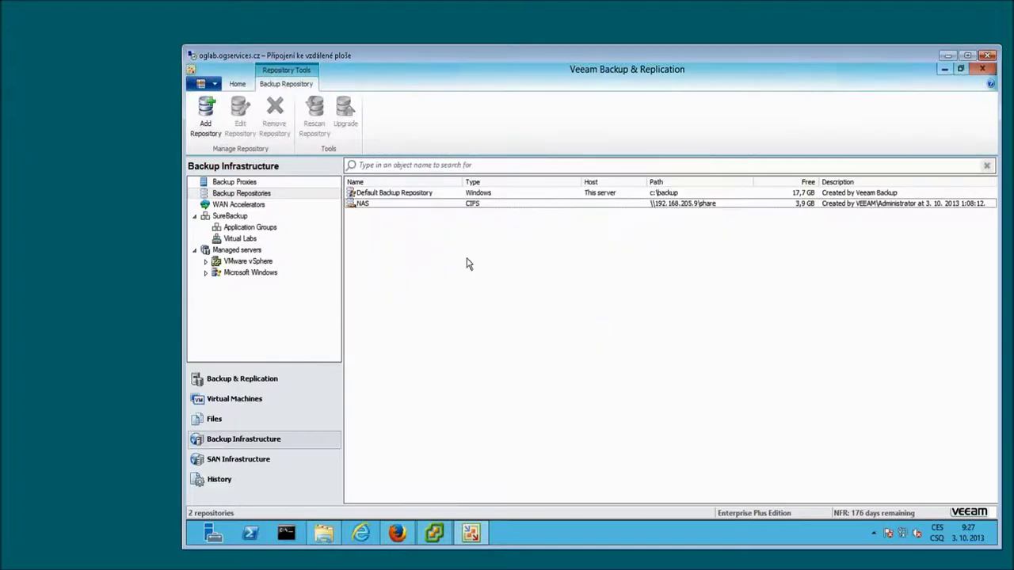
Review the NAS repository's properties through its type and share settings, and populate its capacity and free space
left_click(366, 205)
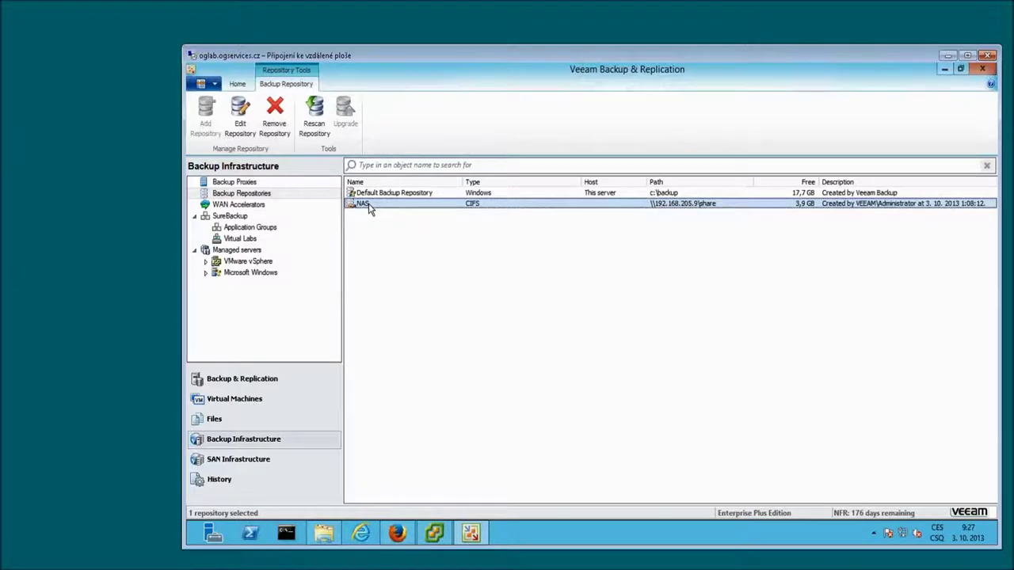
right_click(368, 207)
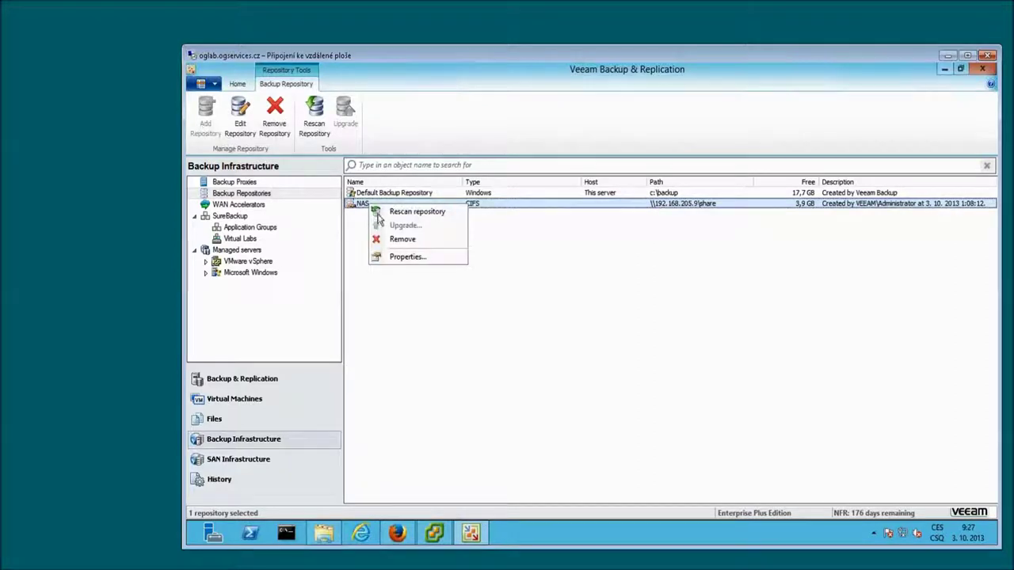
left_click(404, 258)
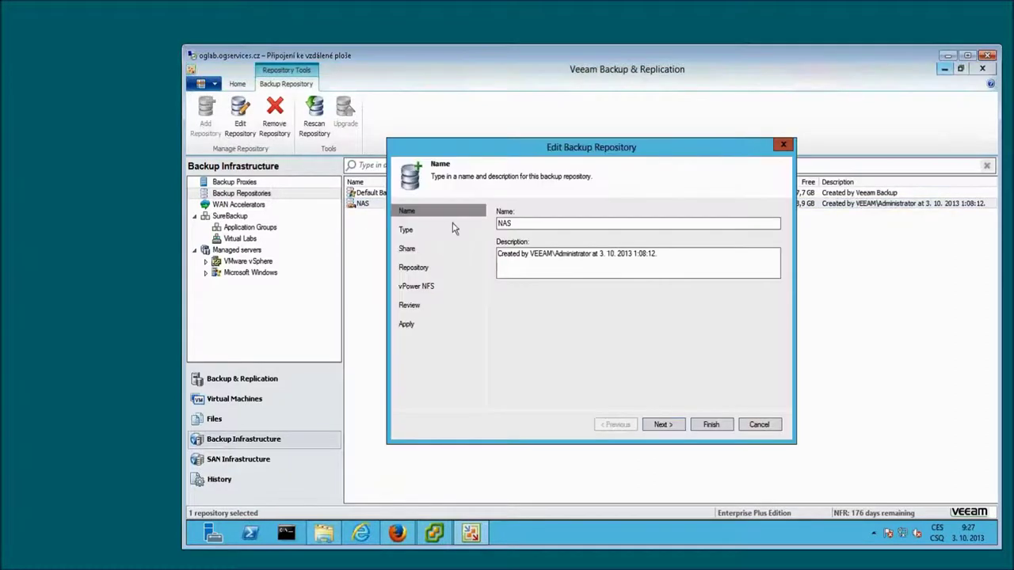
left_click(657, 429)
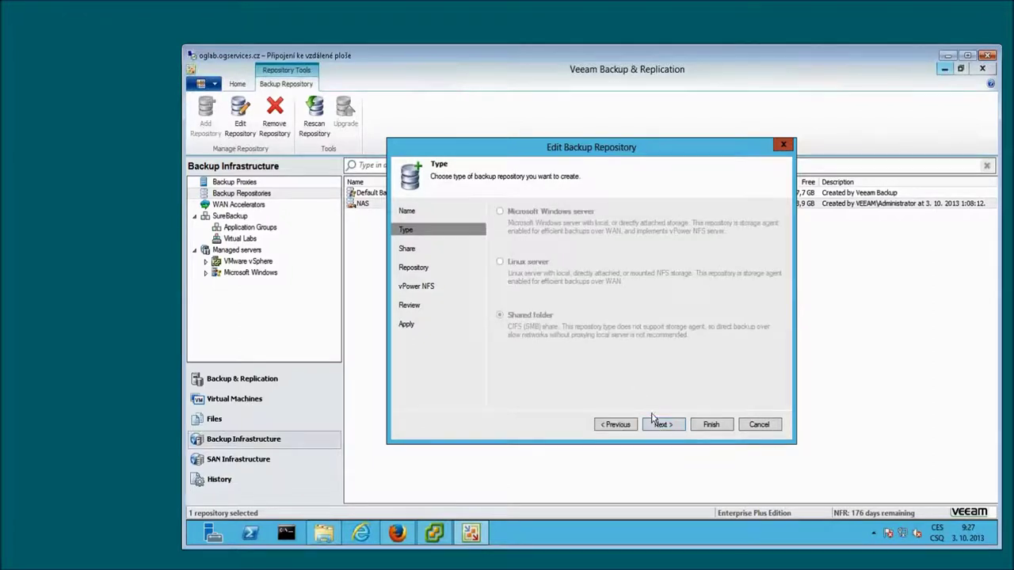
left_click(665, 425)
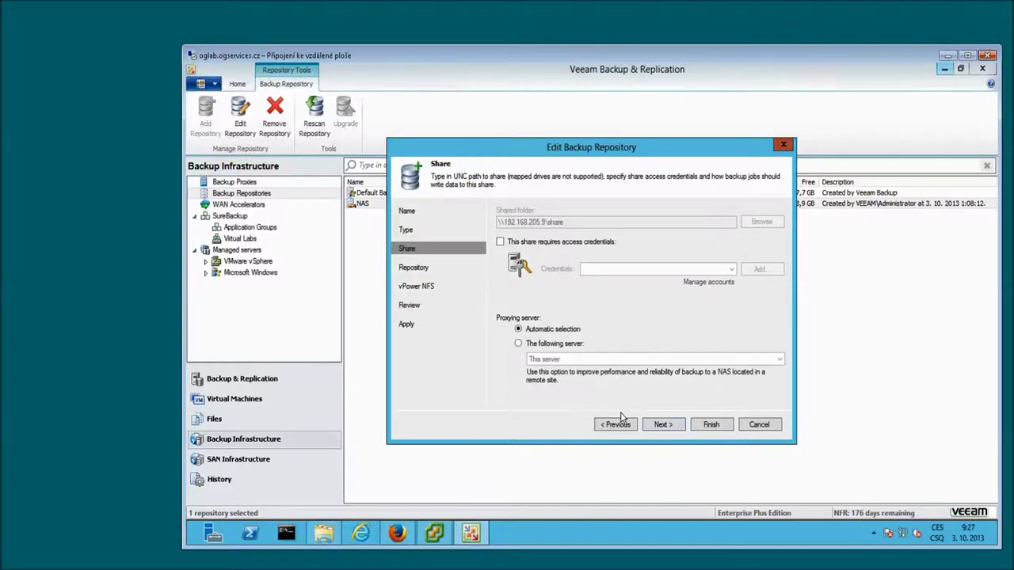
left_click(658, 425)
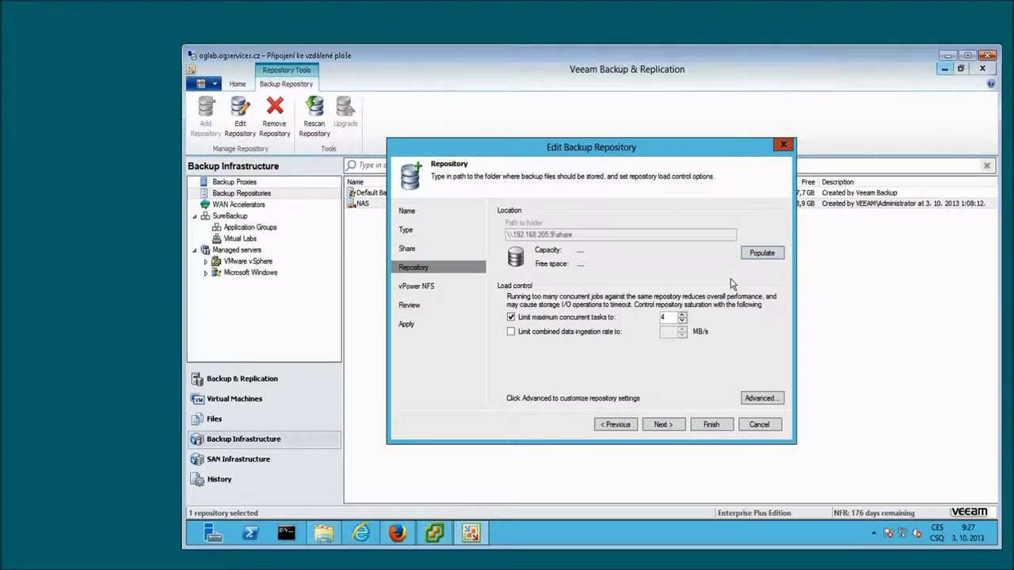
left_click(765, 257)
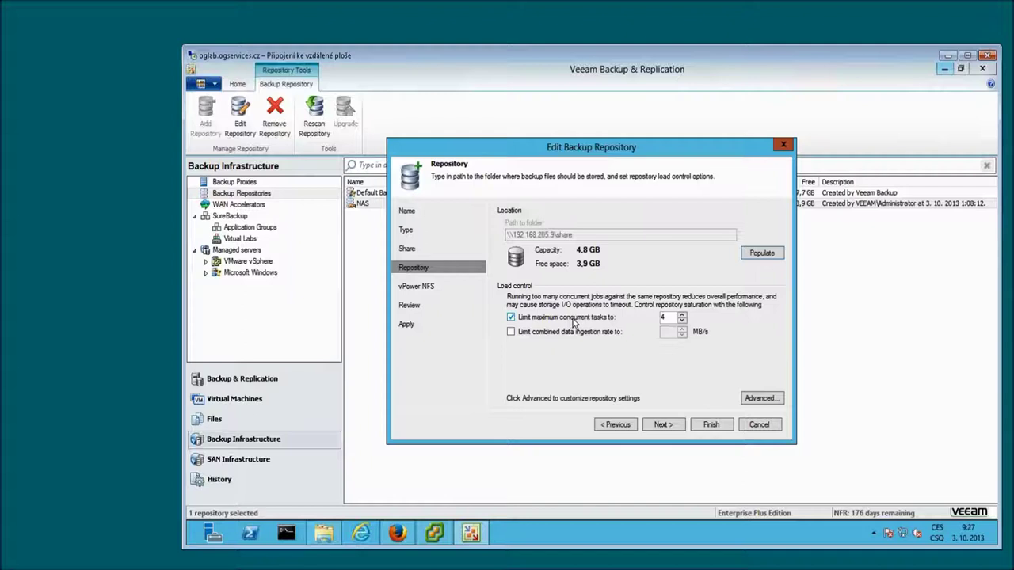
Re-enter 4 as the maximum concurrent tasks, view the vPower NFS settings, and exit the repository without applying changes
left_click(663, 317)
key("BackSpace")
type("4")
left_click(669, 427)
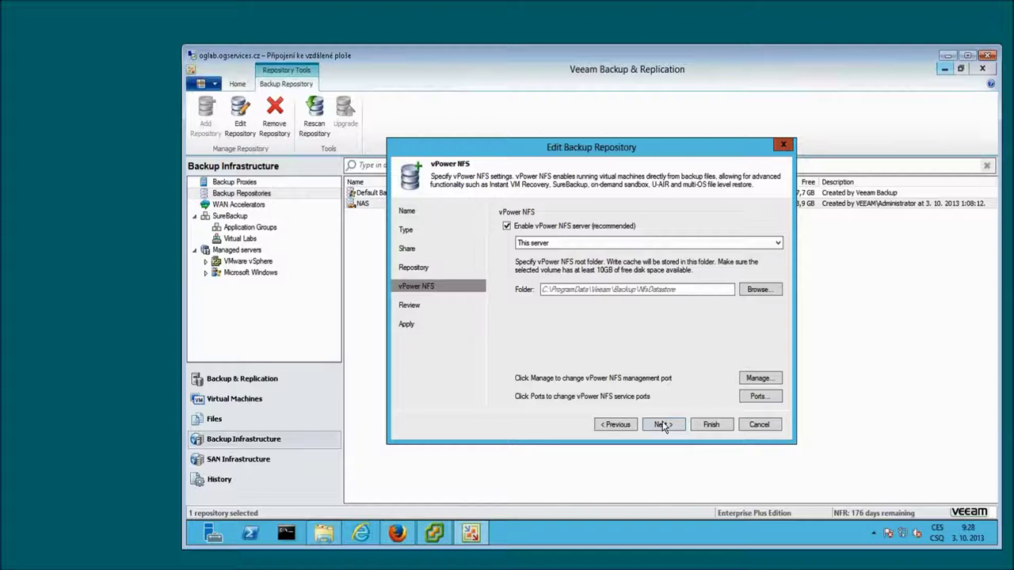
left_click(752, 428)
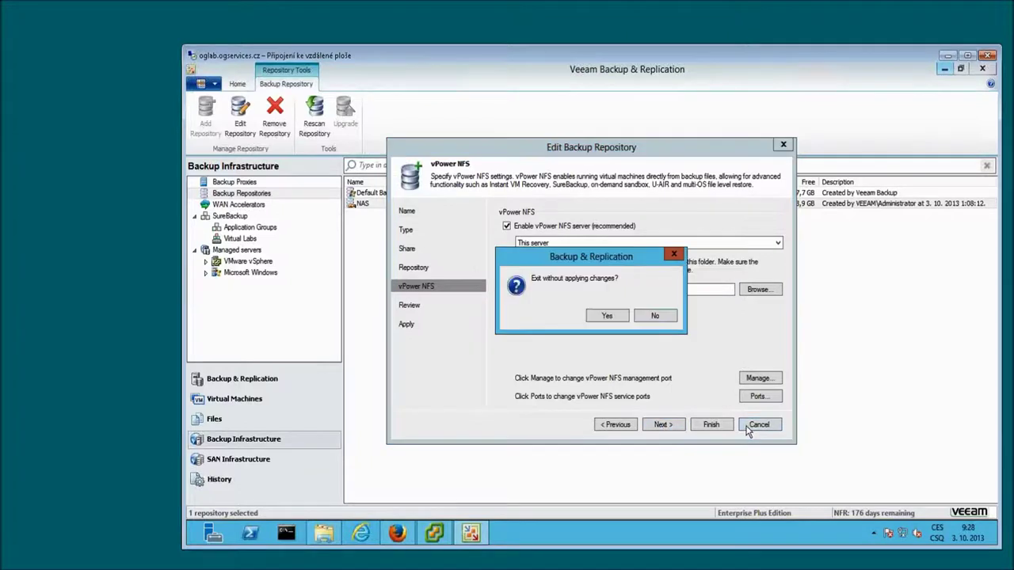
left_click(614, 316)
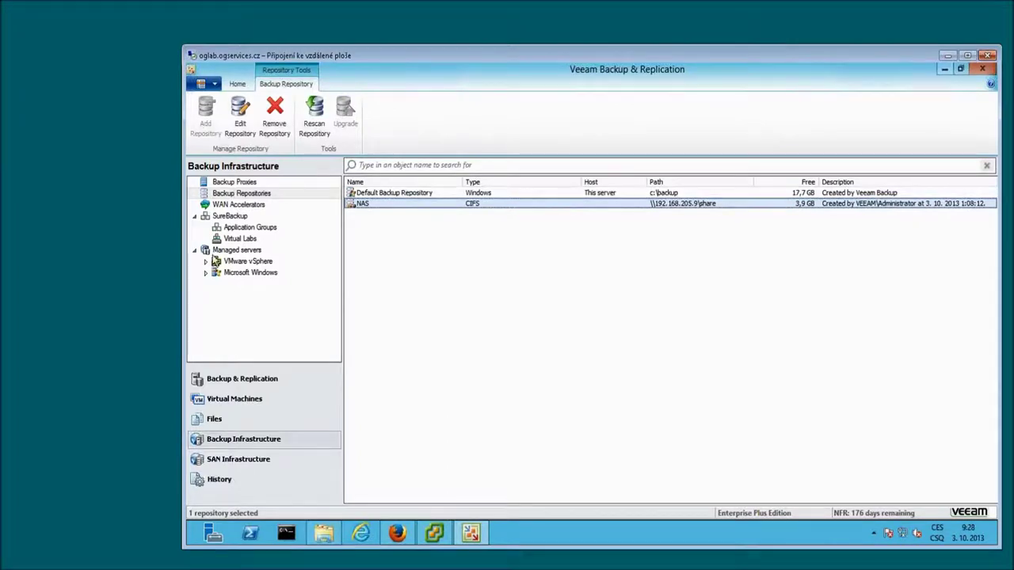
Examine the Backup & Replication job list and available job types, and display only the backup jobs
left_click(228, 384)
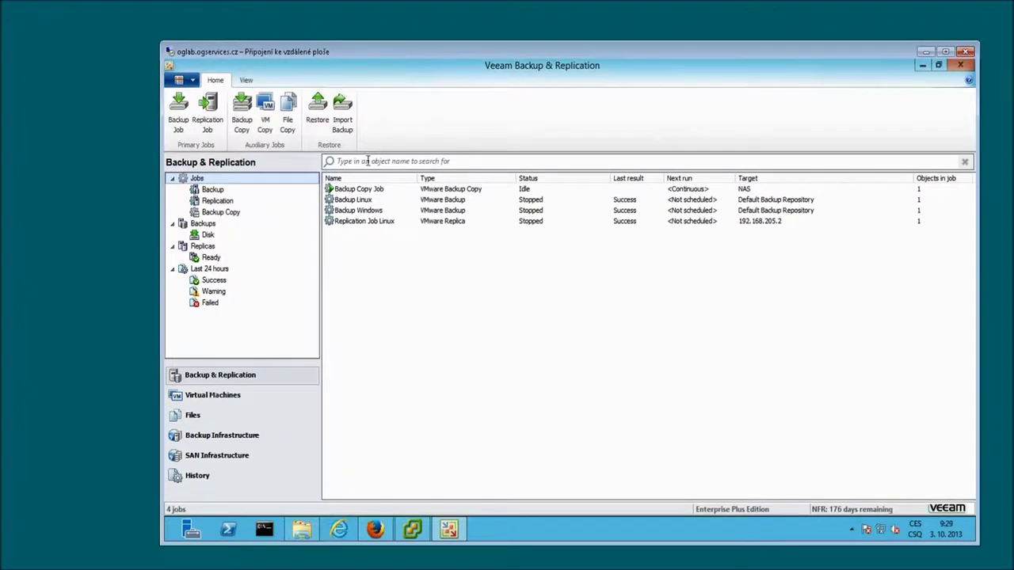
right_click(366, 250)
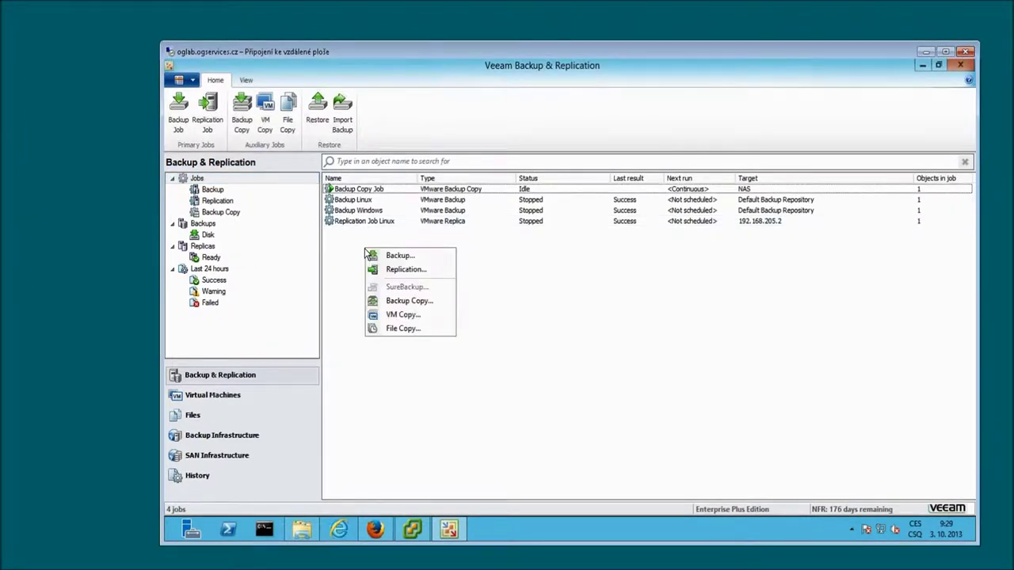
left_click(200, 182)
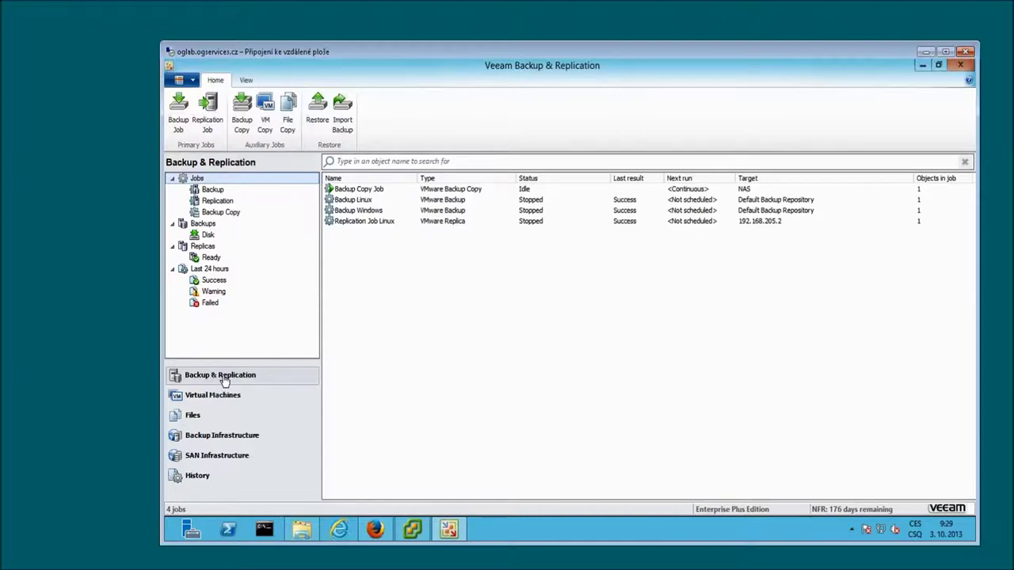
left_click(211, 195)
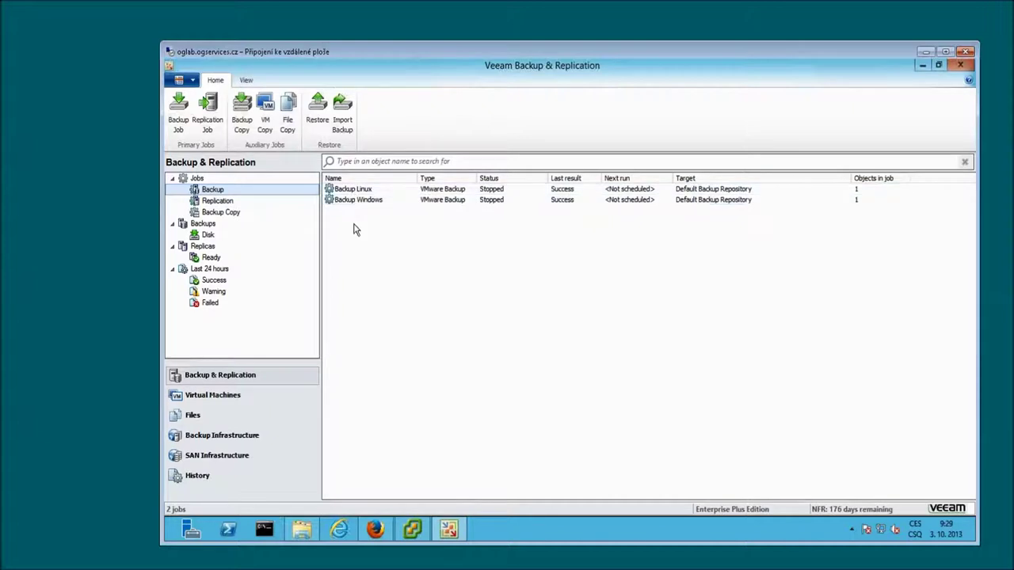
Start a new backup job, adding "webinar" to its default name, and proceed to the virtual machine selection
left_click(246, 123)
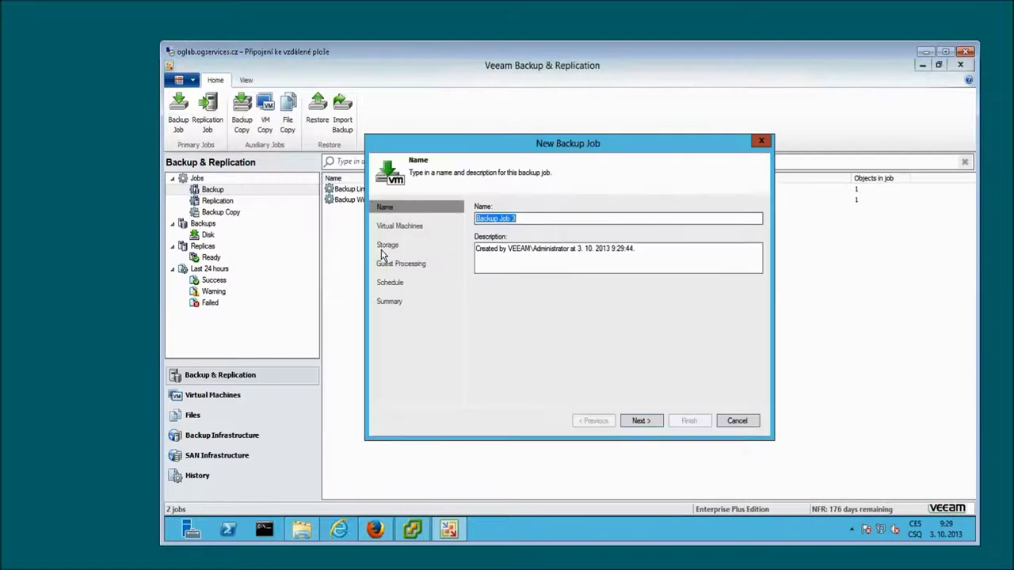
key("End")
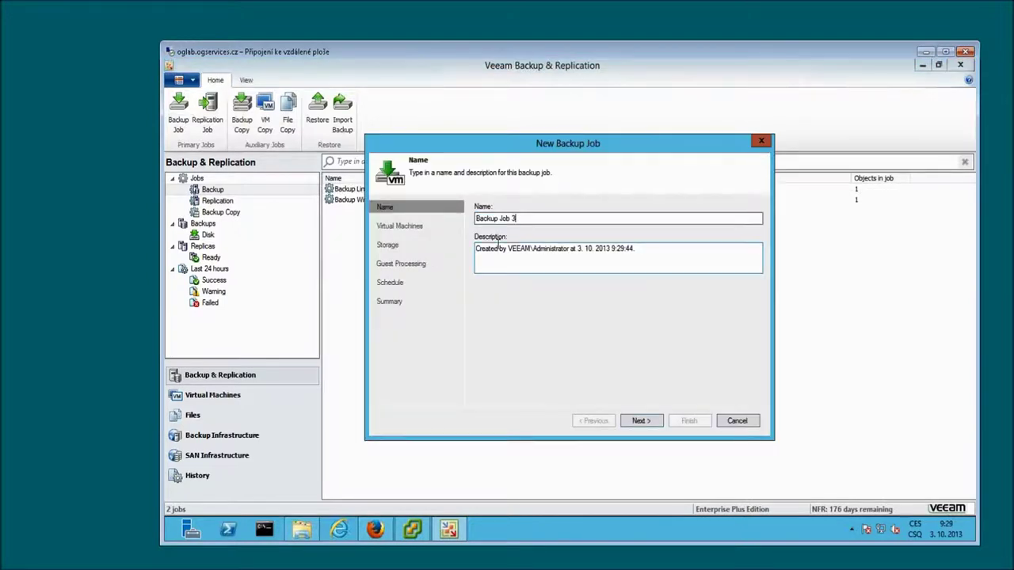
type("webinar")
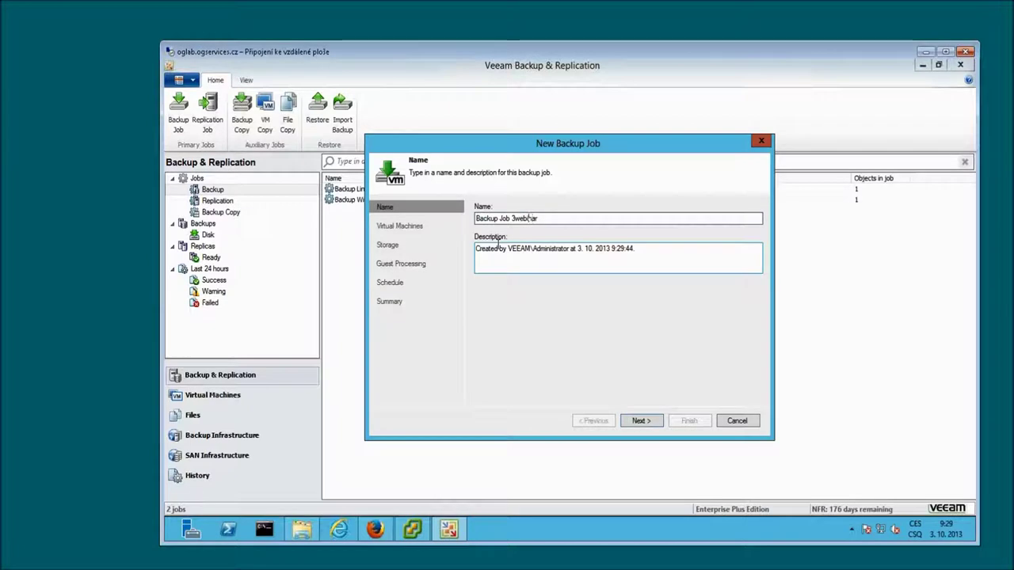
key("ctrl+Left")
key("Delete")
left_click(632, 420)
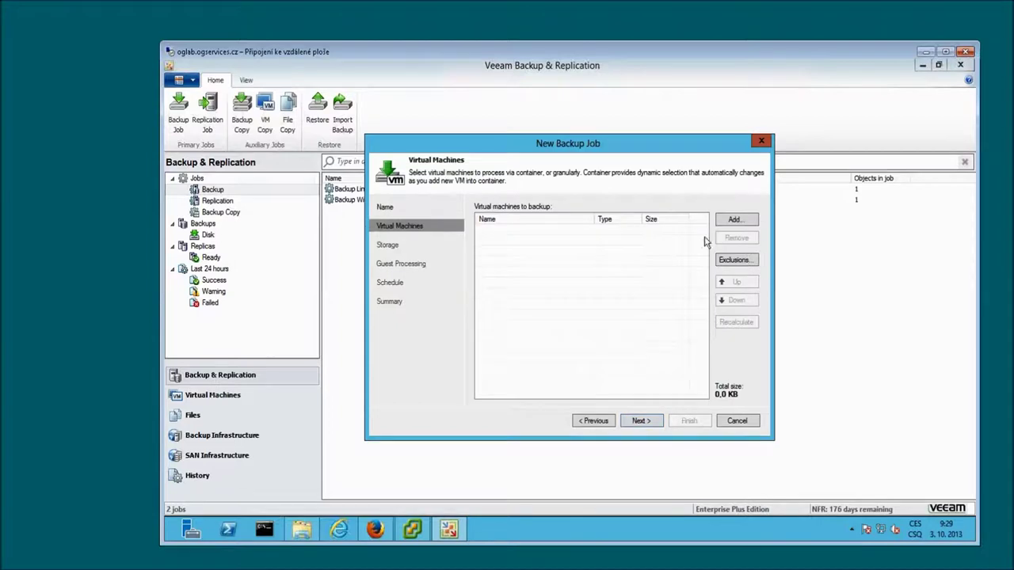
Browse the objects of 192.168.205.10 available for the backup job by Hosts and Clusters and by VMs and Templates
left_click(736, 220)
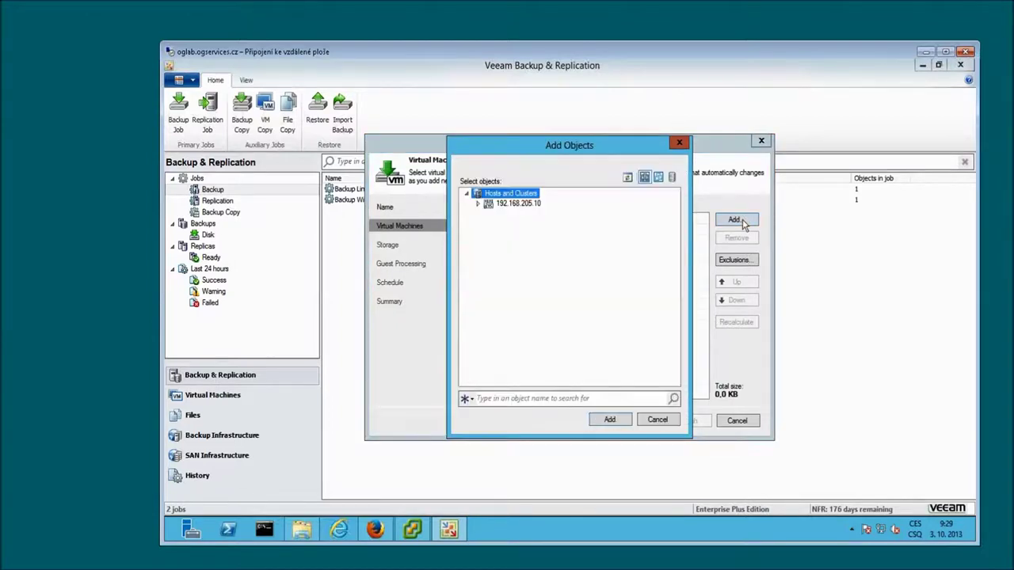
left_click(478, 204)
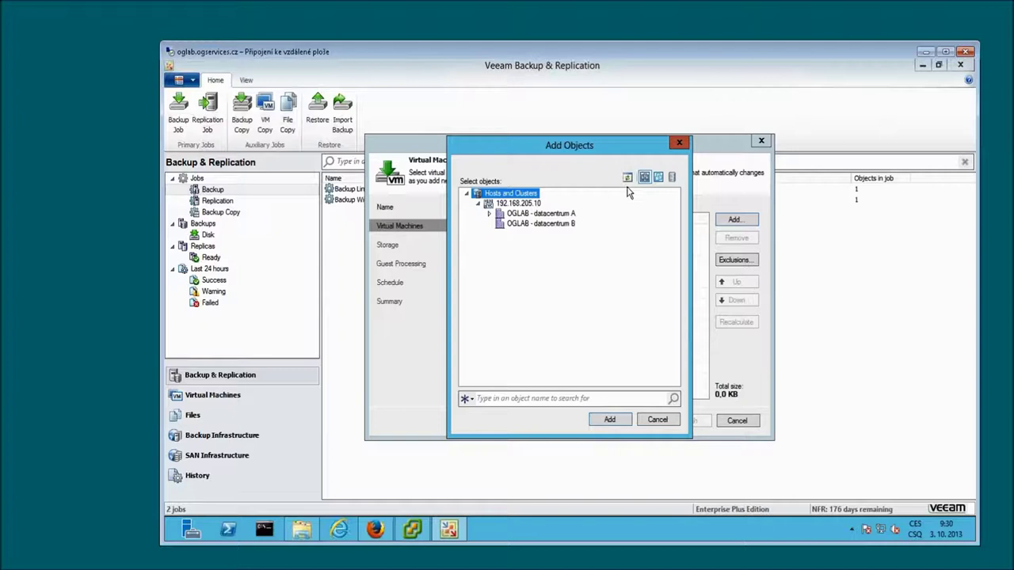
left_click(657, 179)
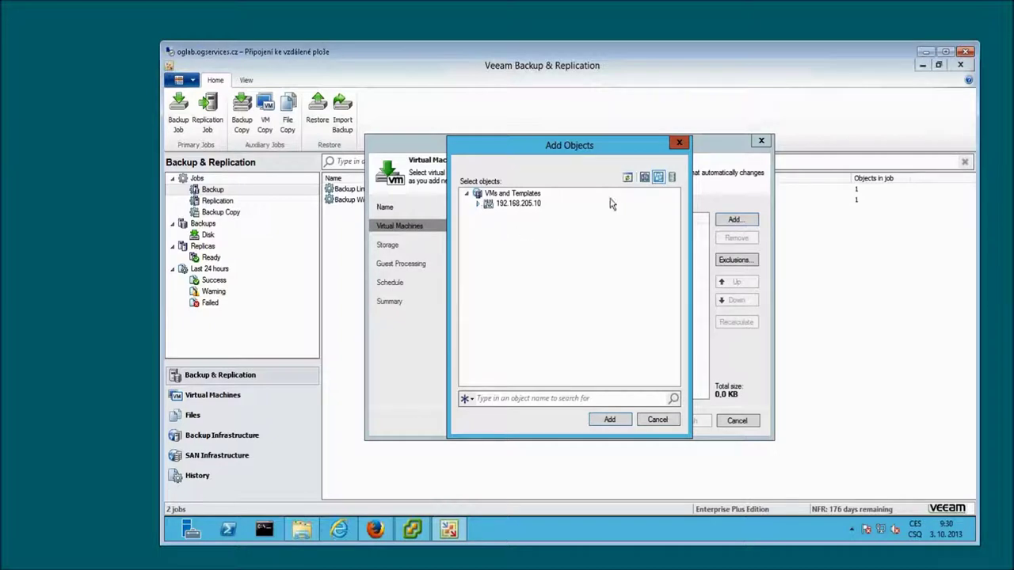
left_click(478, 203)
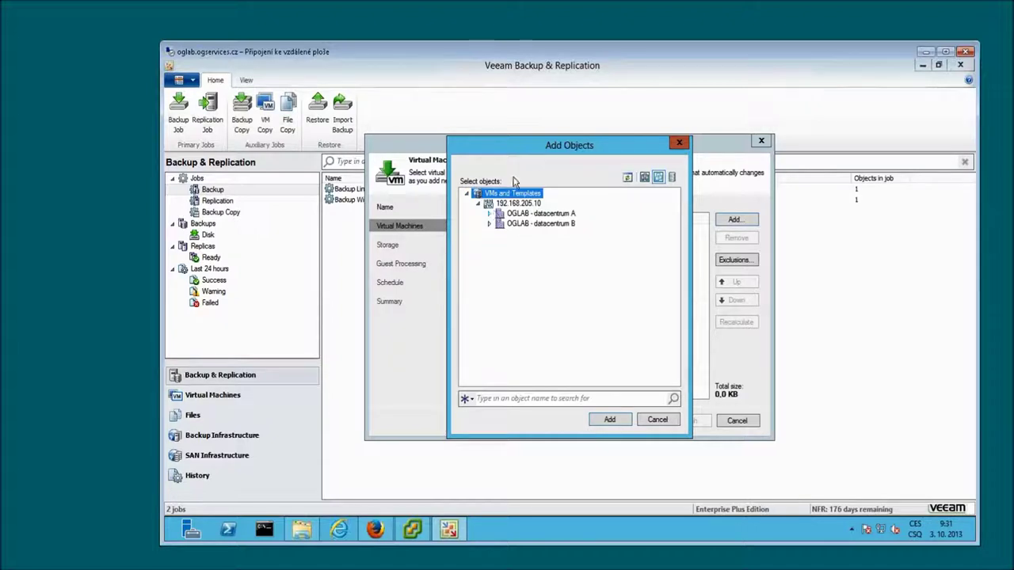
Add the virtual machine linux.oglab.local from the oglab.local cluster in OGLAB - datacentrum A to the backup job
left_click(644, 177)
left_click(488, 213)
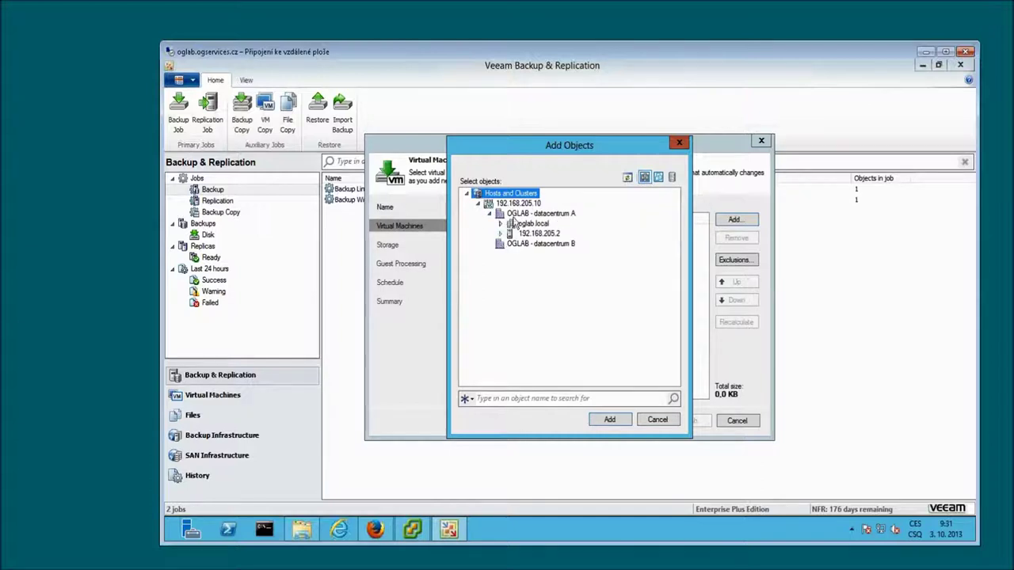
left_click(513, 216)
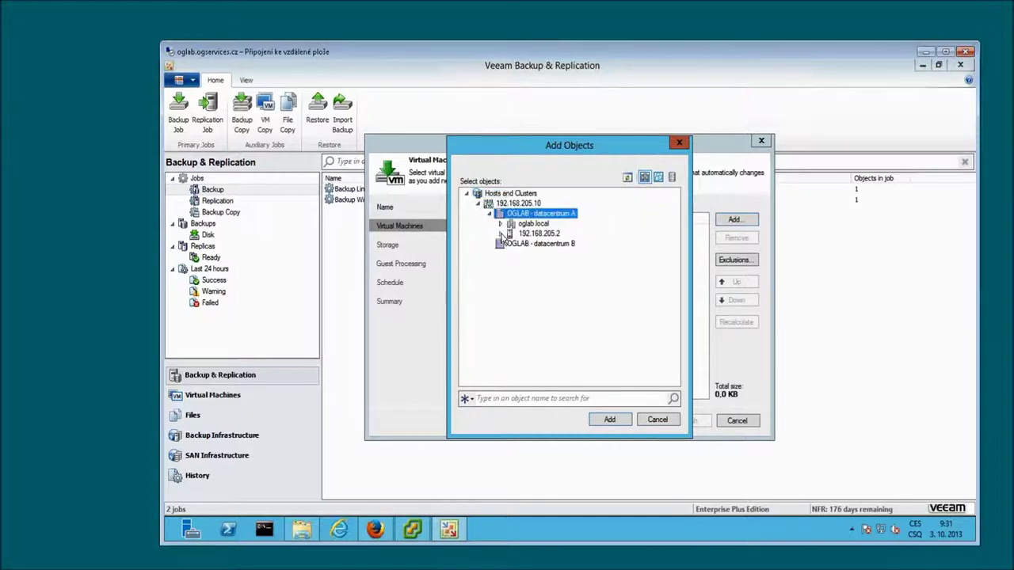
left_click(501, 234)
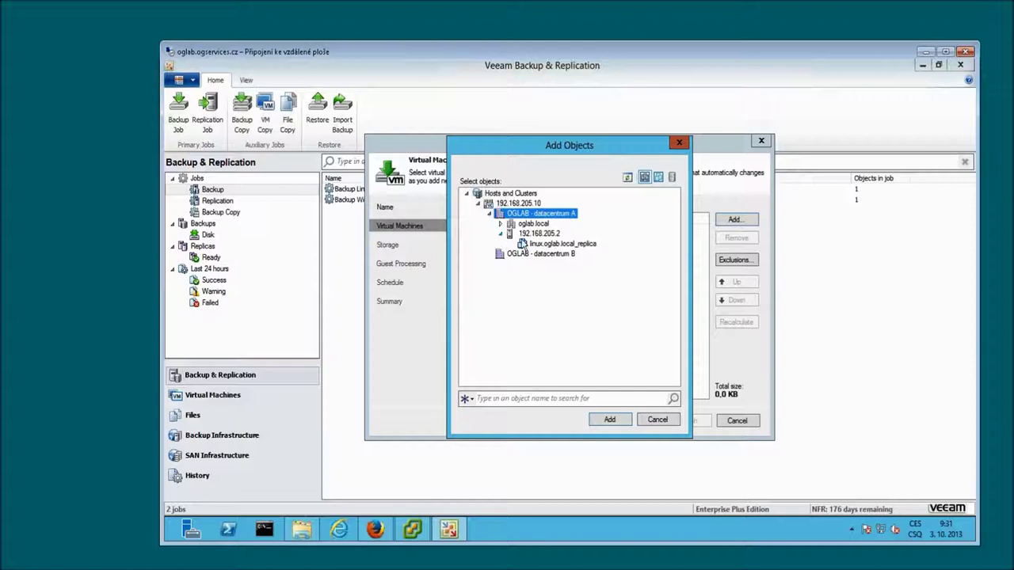
left_click(500, 225)
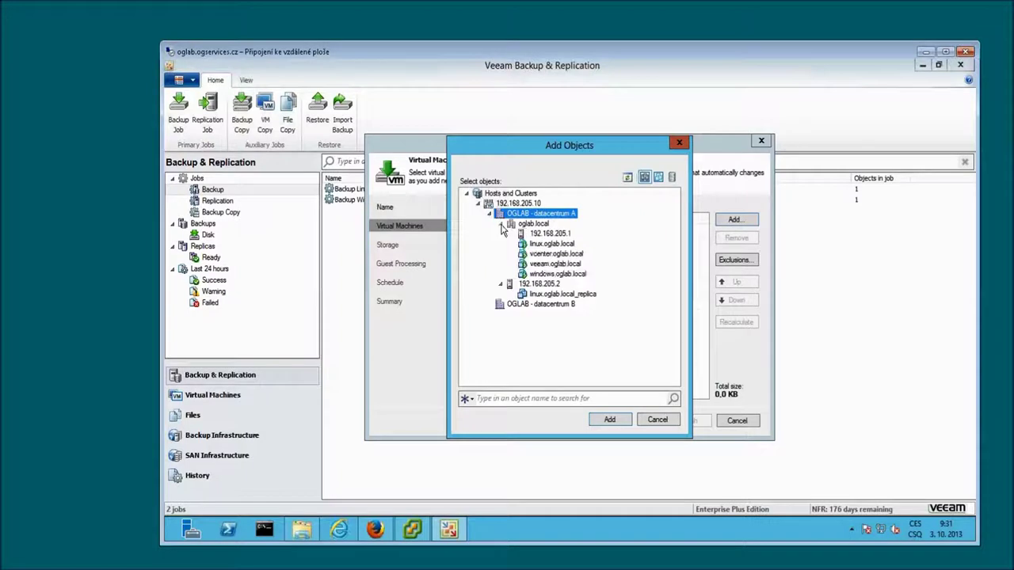
left_click(546, 245)
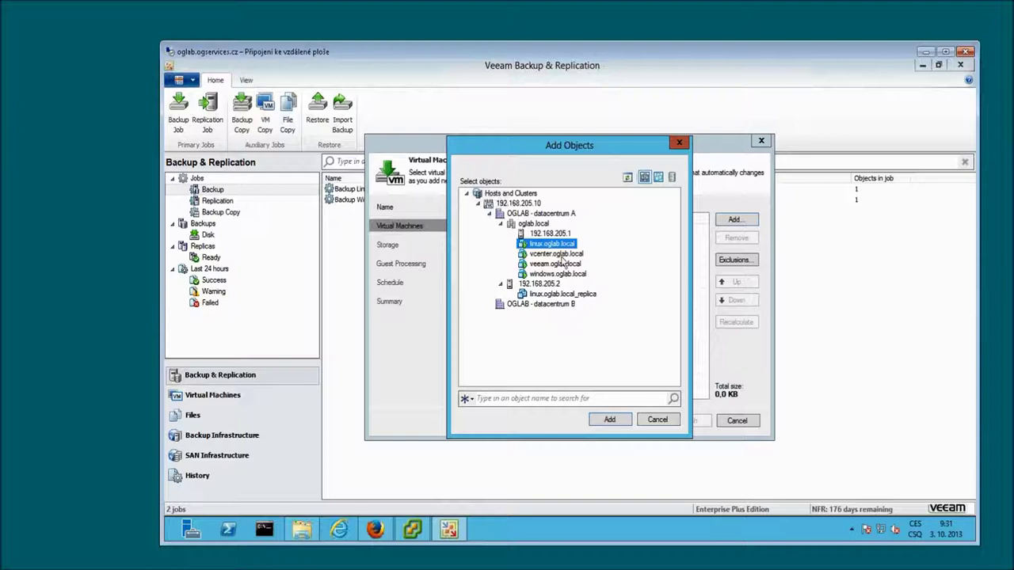
left_click(611, 420)
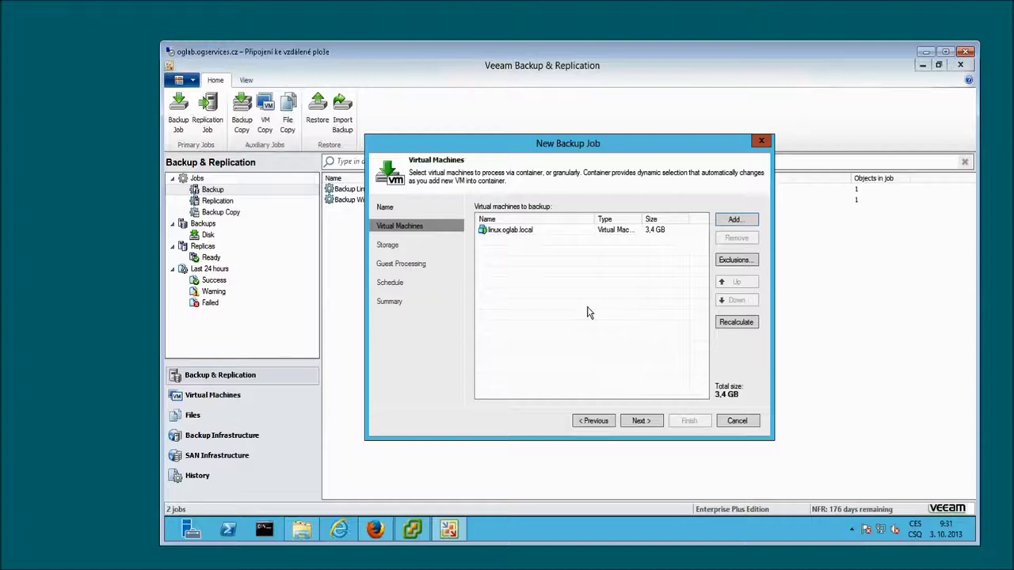
Try limiting the processed disks of linux.oglab.local to selected disks in the job's exclusions, and discard the changes
left_click(556, 232)
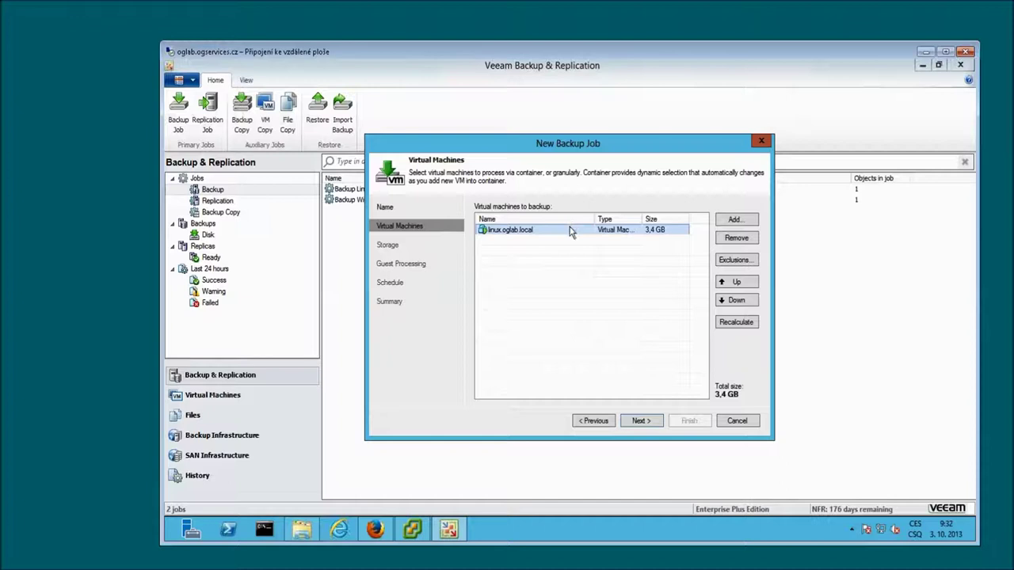
left_click(725, 263)
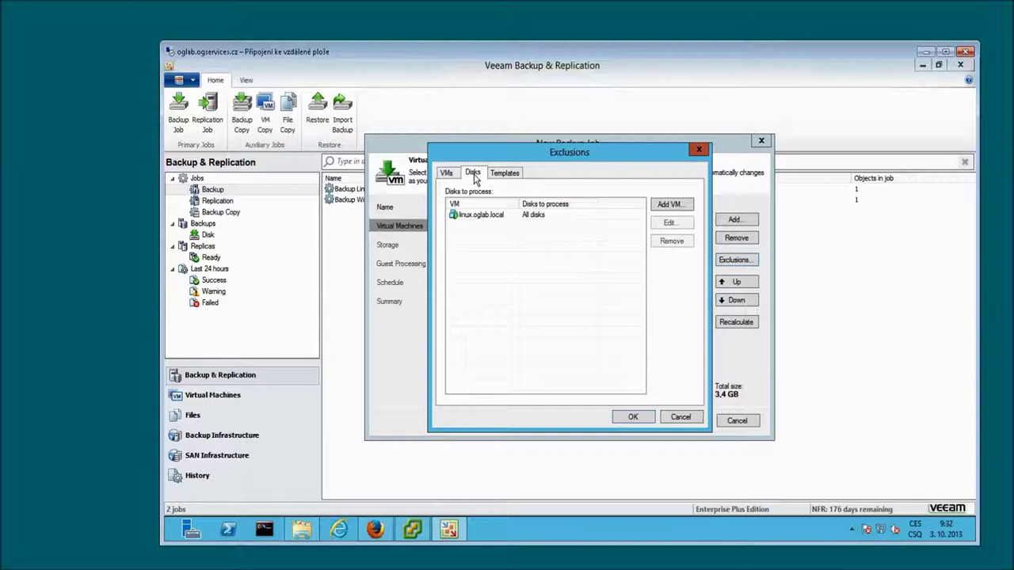
left_click(479, 218)
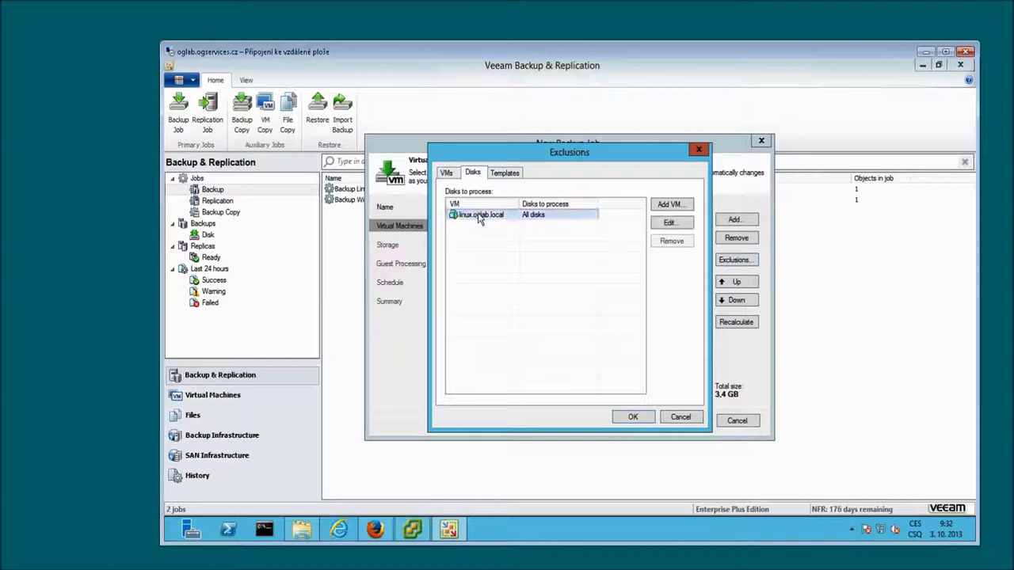
left_click(668, 224)
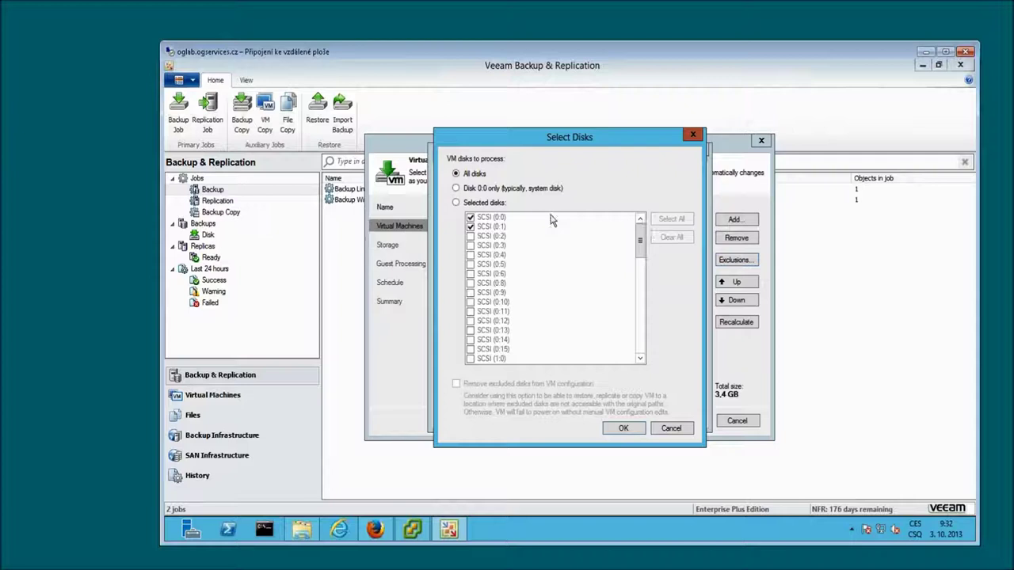
left_click(455, 203)
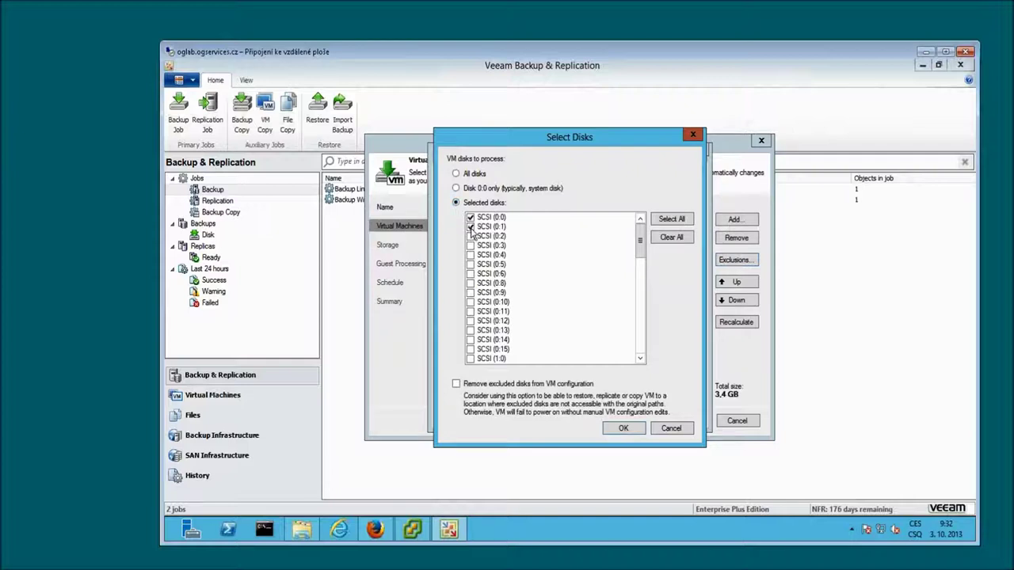
left_click(471, 228)
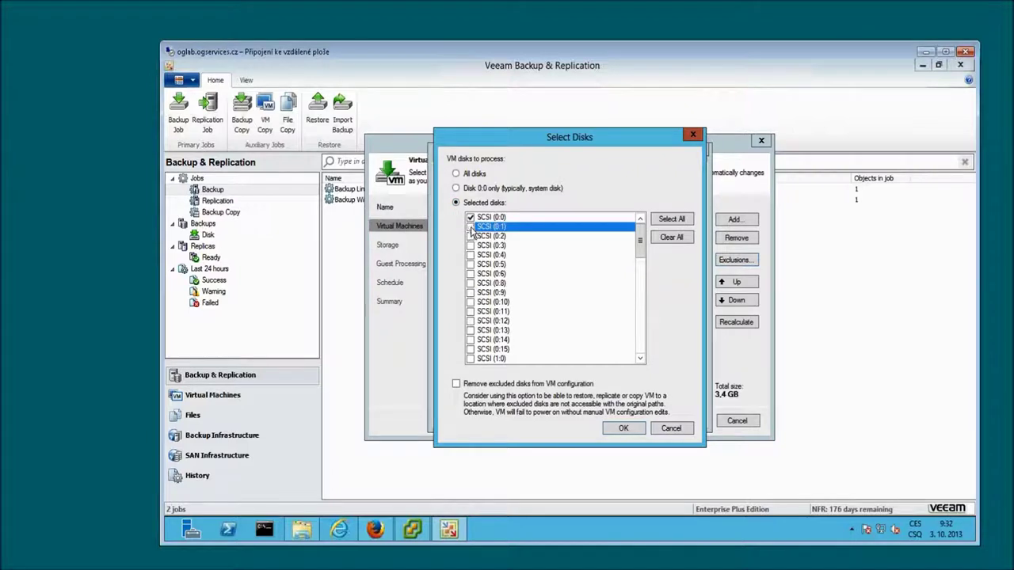
left_click(470, 229)
left_click(674, 429)
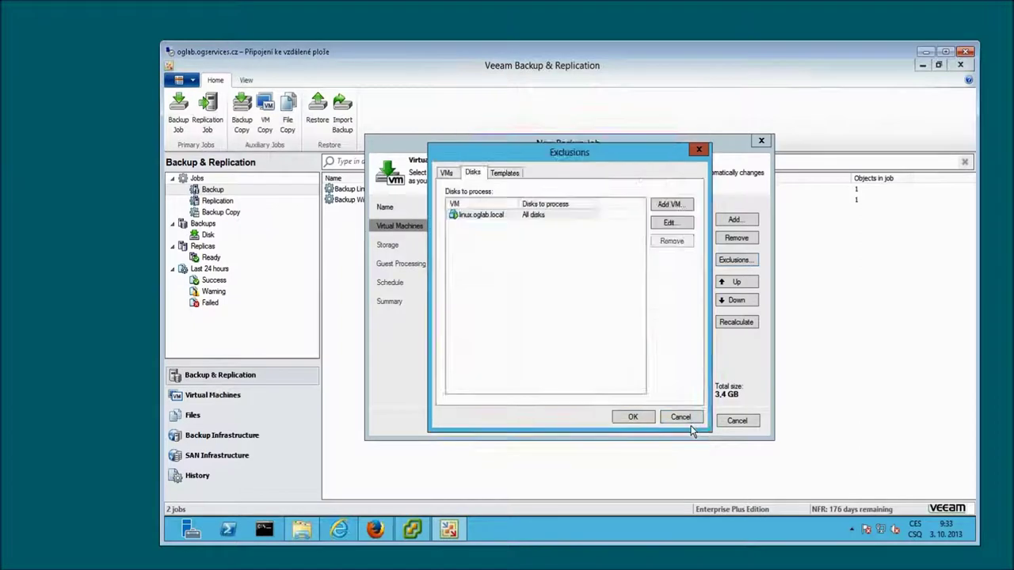
left_click(680, 418)
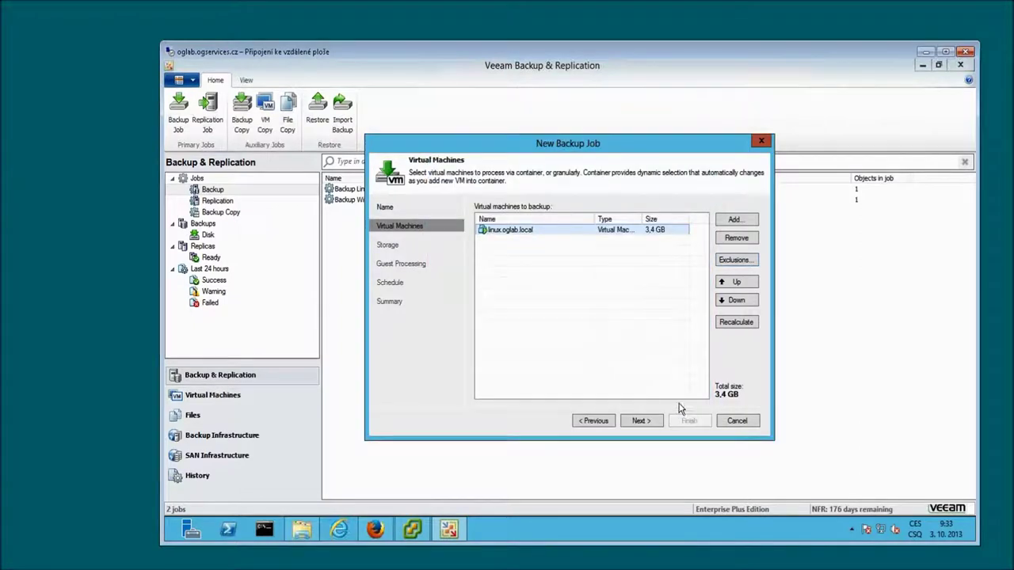
Proceed to the job's storage settings and choose NAS as the backup repository
left_click(641, 421)
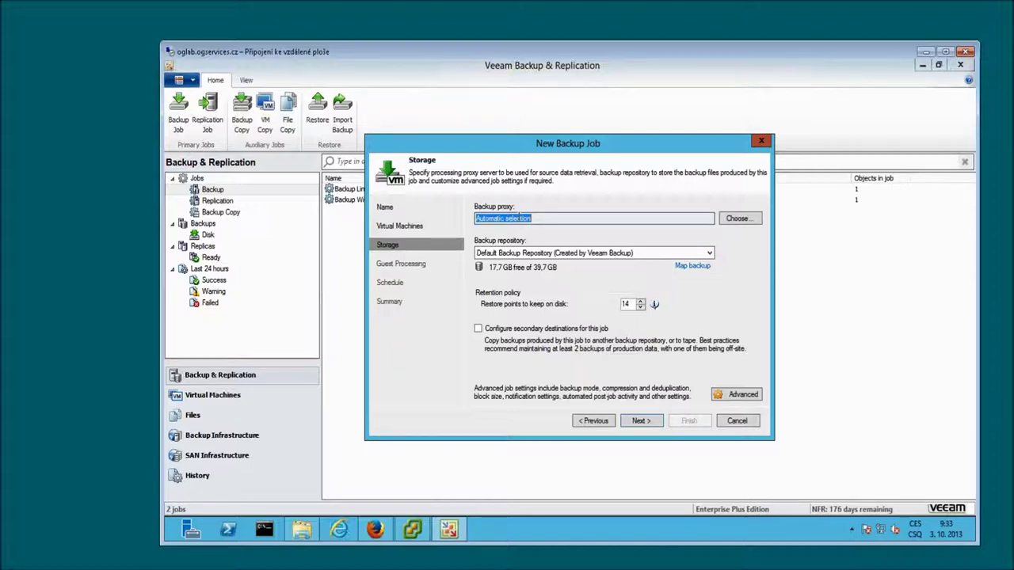
left_click(541, 218)
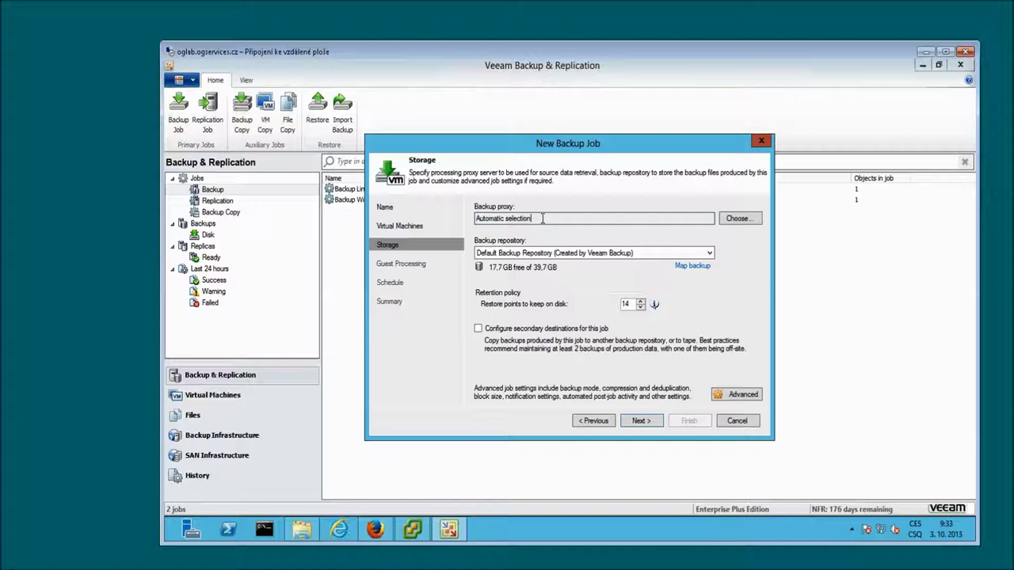
left_click_drag(541, 219, 476, 219)
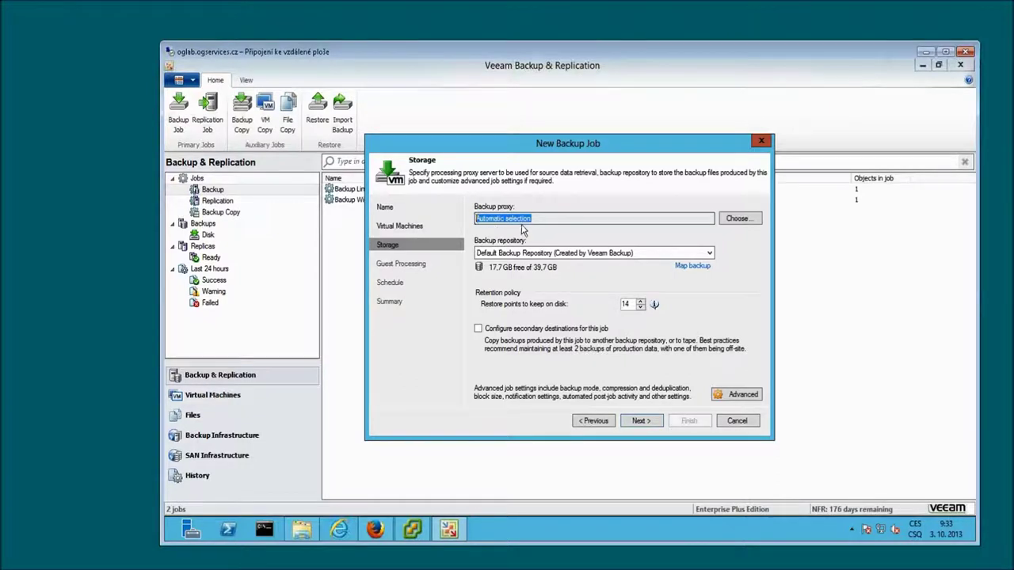
left_click(509, 253)
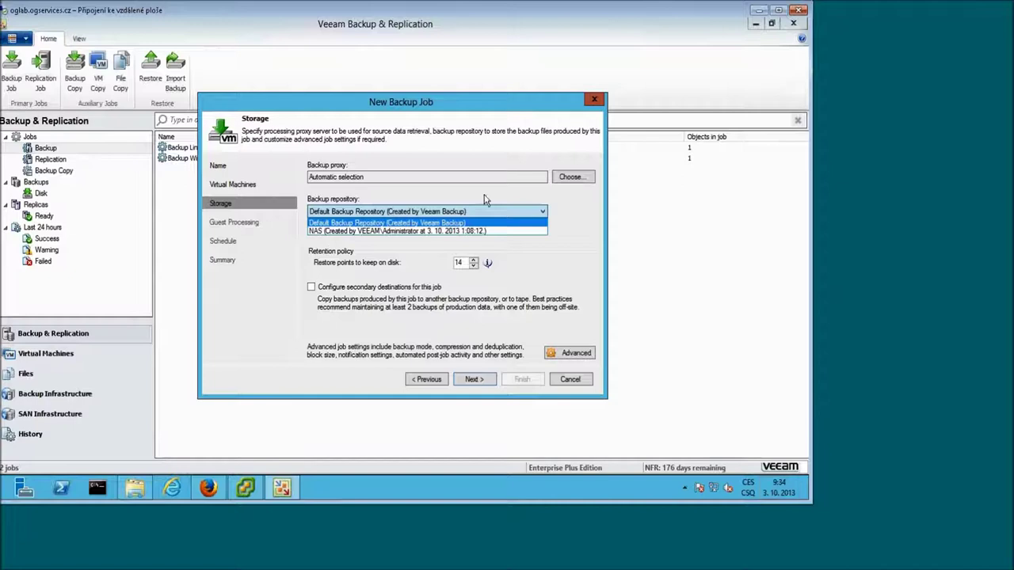
left_click(354, 232)
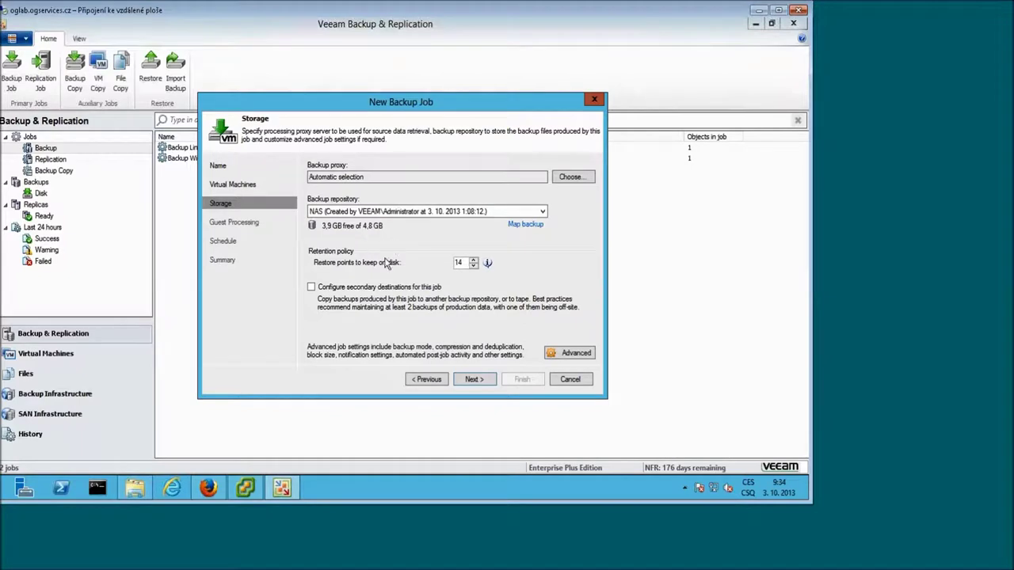
left_click(458, 262)
double_click(458, 263)
left_click(463, 263)
left_click_drag(463, 263, 450, 267)
In the advanced job settings, enable transforming previous full backup chains into rollbacks for the incremental mode with synthetic fulls
left_click(562, 356)
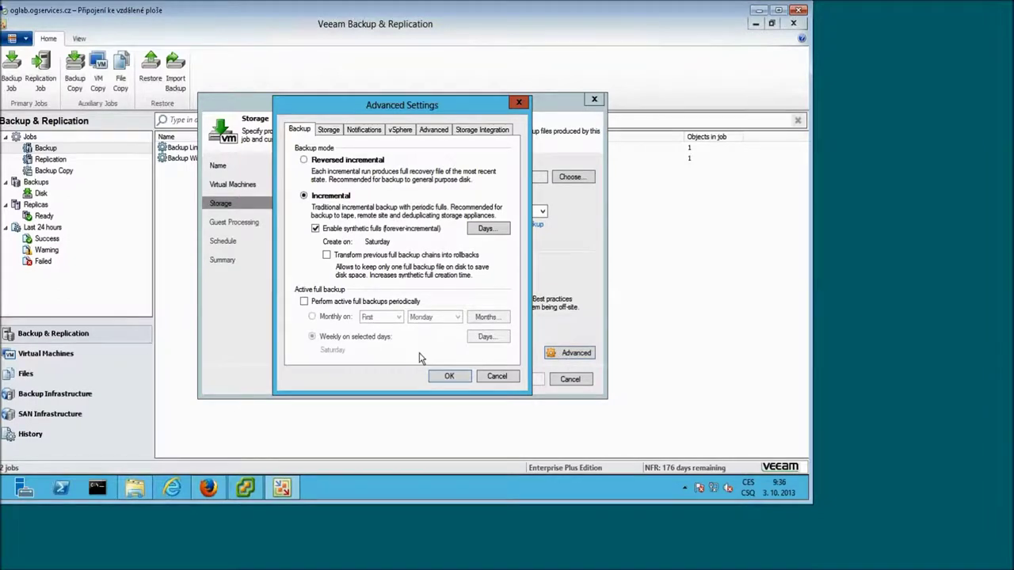
left_click(367, 235)
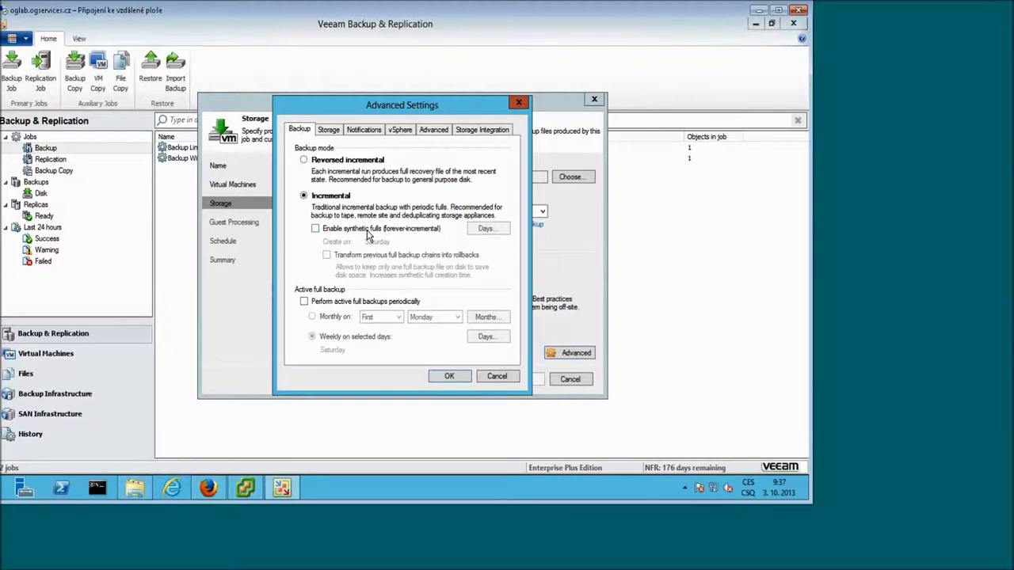
left_click(366, 231)
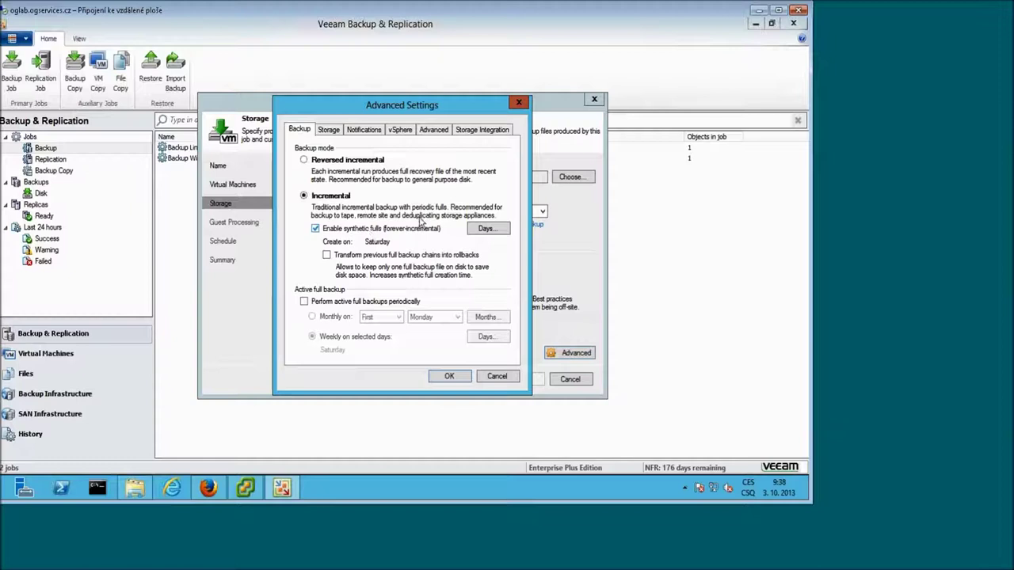
left_click(496, 227)
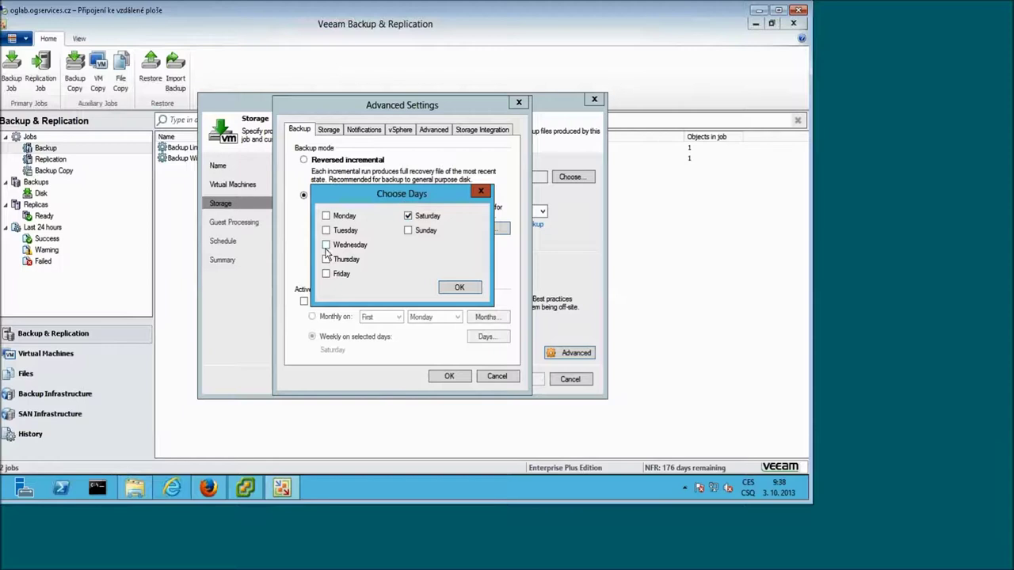
left_click(481, 191)
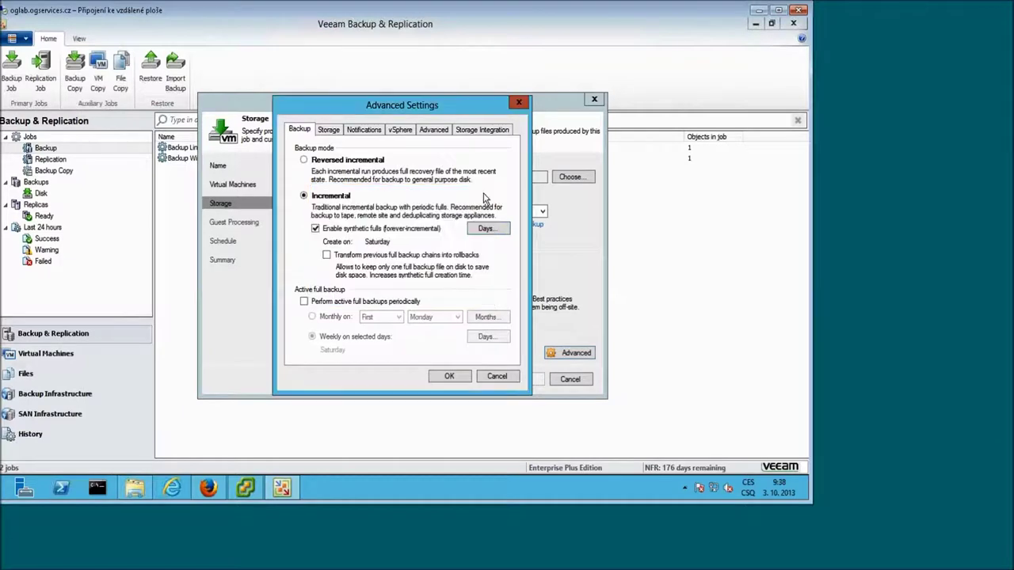
left_click(327, 255)
Enable periodic active full backups, scheduled monthly on the first Monday of every month
left_click(304, 303)
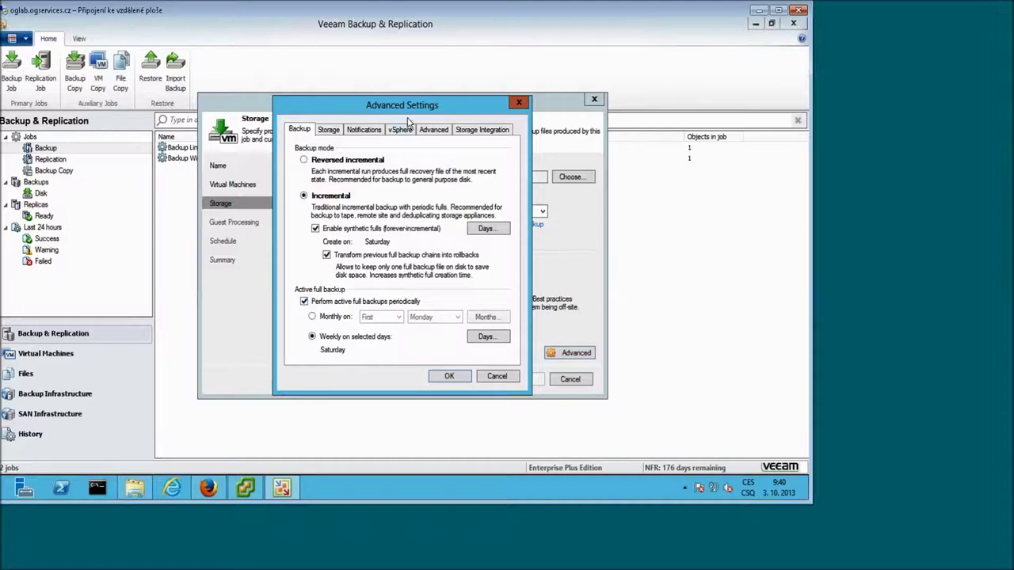
left_click_drag(408, 106, 547, 76)
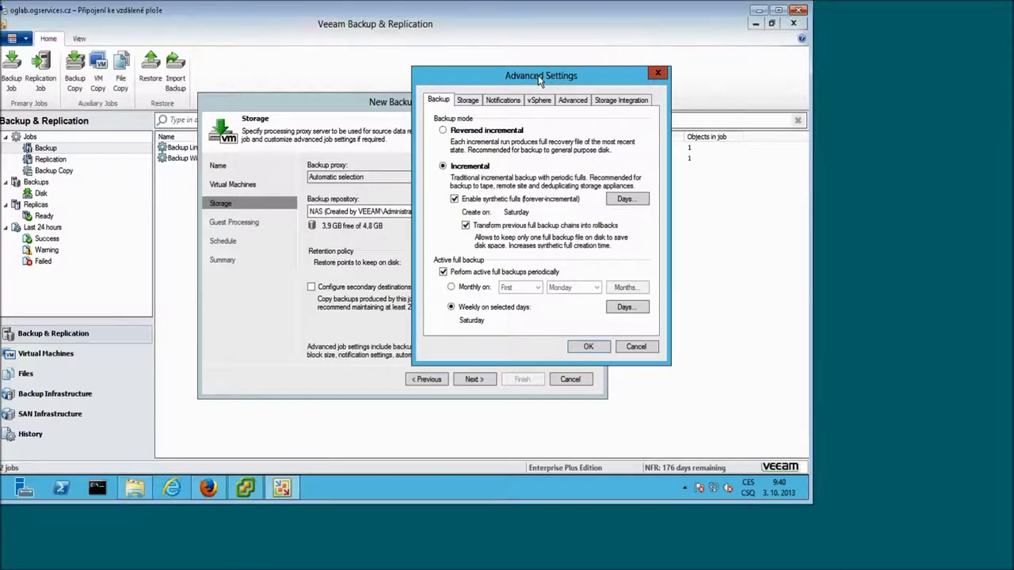
left_click(451, 287)
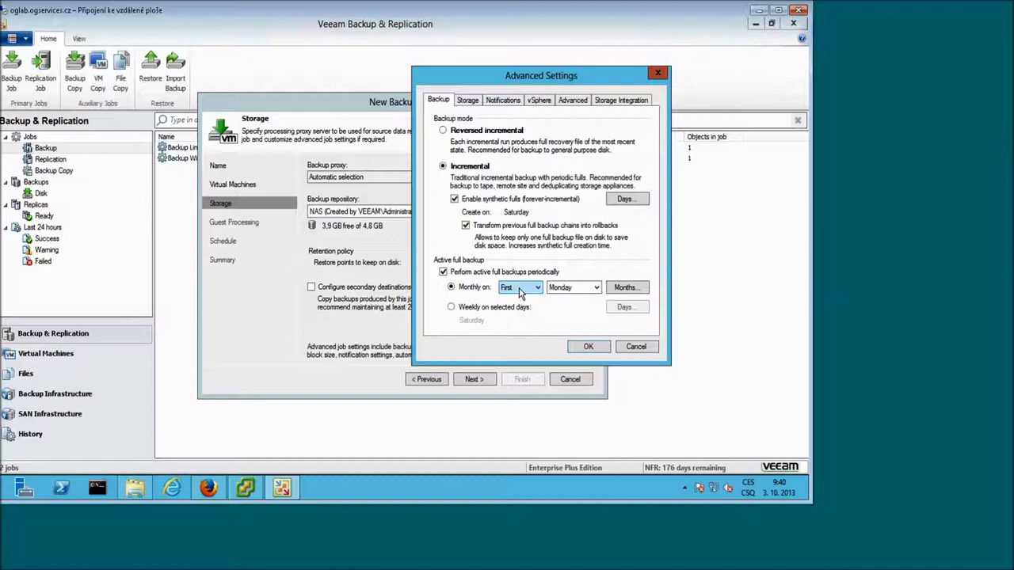
left_click(616, 291)
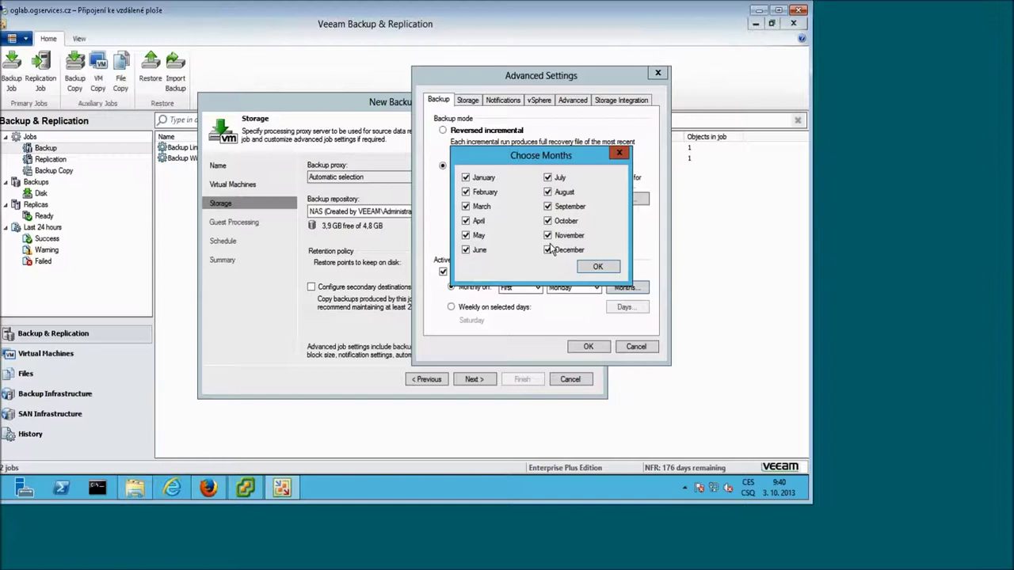
left_click(594, 267)
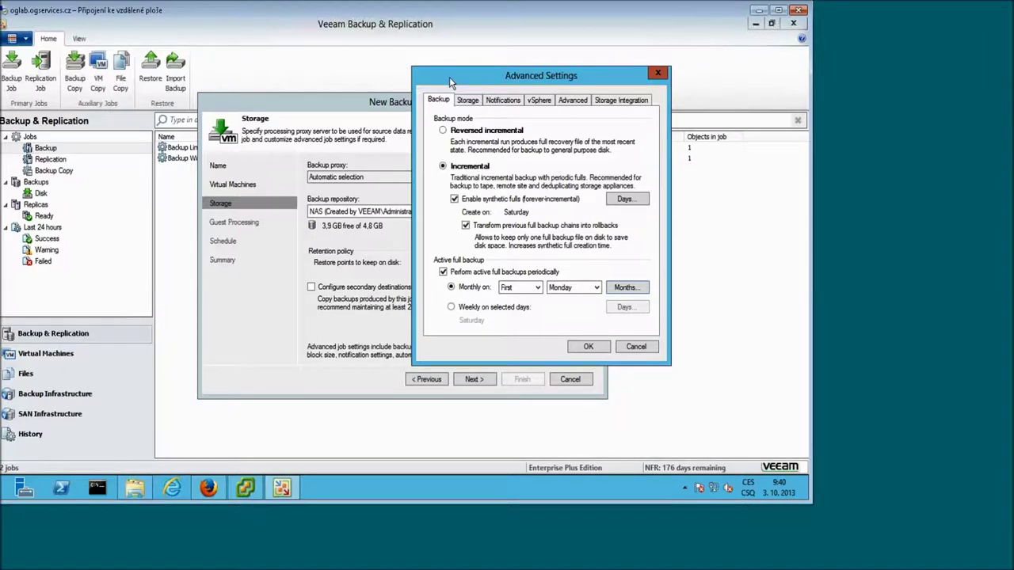
left_click_drag(449, 77, 420, 54)
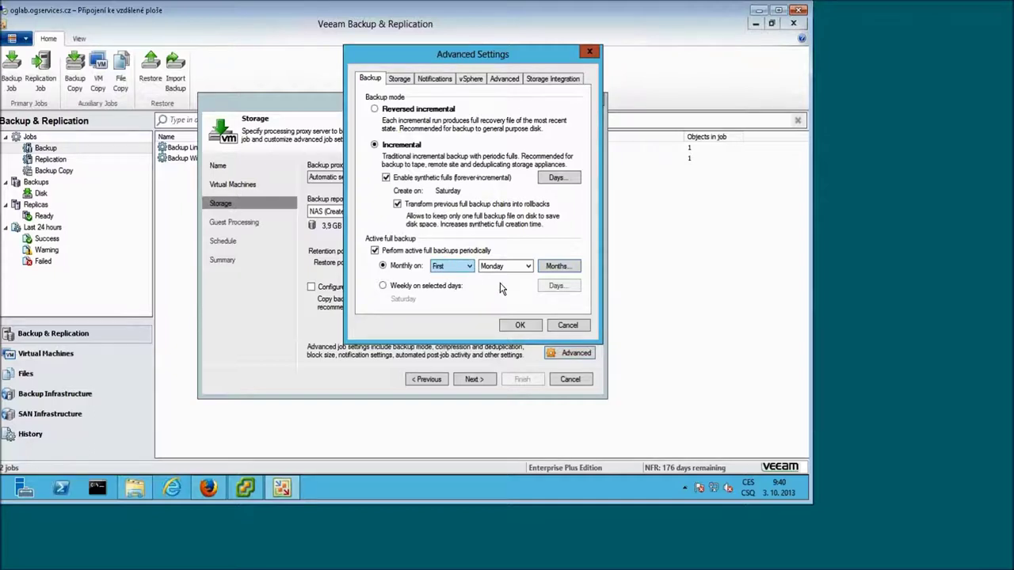
left_click(520, 327)
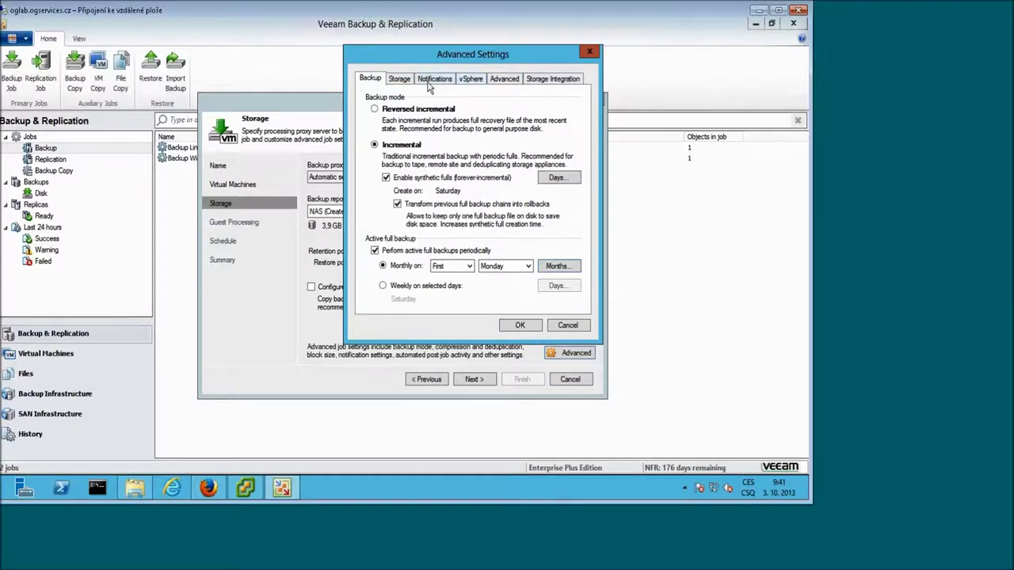
Review the deduplication and compression options, accept the advanced settings, and proceed to guest processing
left_click(401, 81)
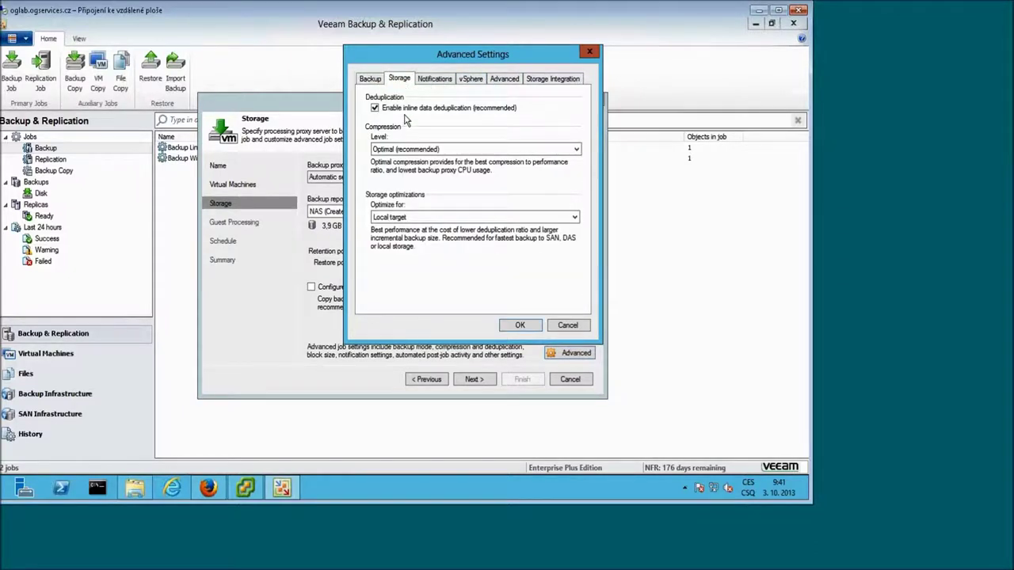
left_click(404, 149)
left_click(519, 327)
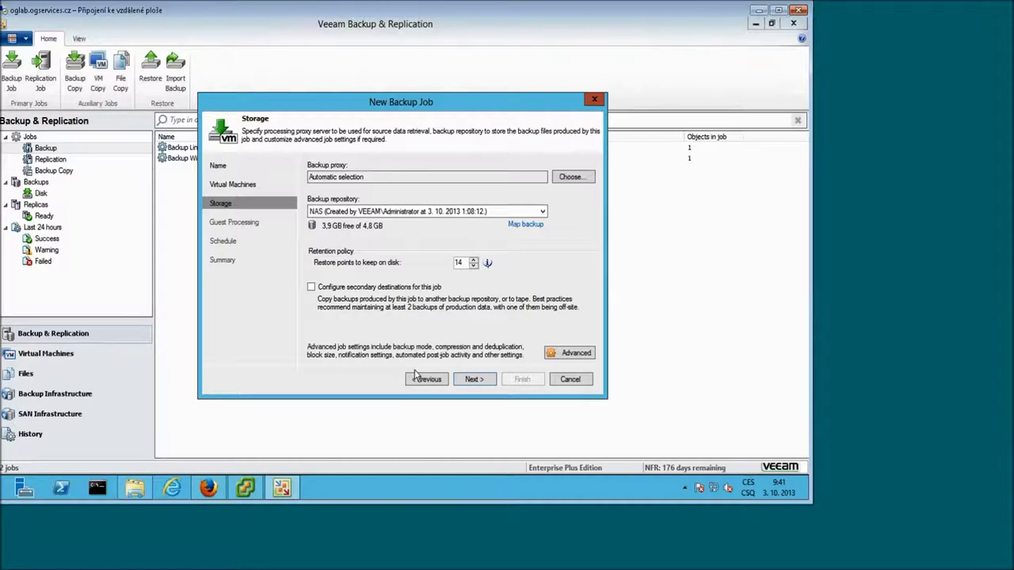
left_click(491, 383)
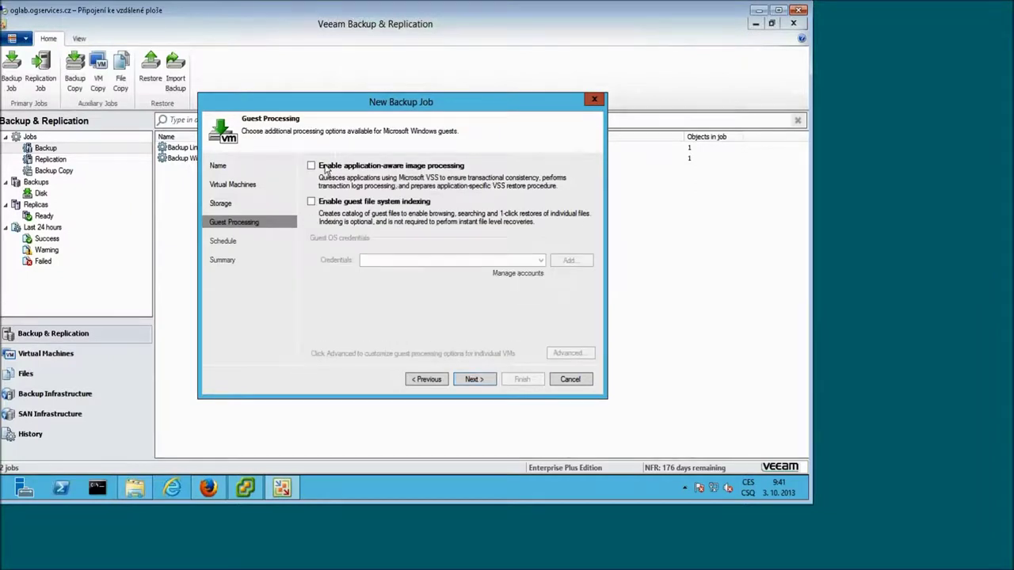
Try enabling application-aware image processing and guest file system indexing without credentials, and turn both options back off
left_click(312, 167)
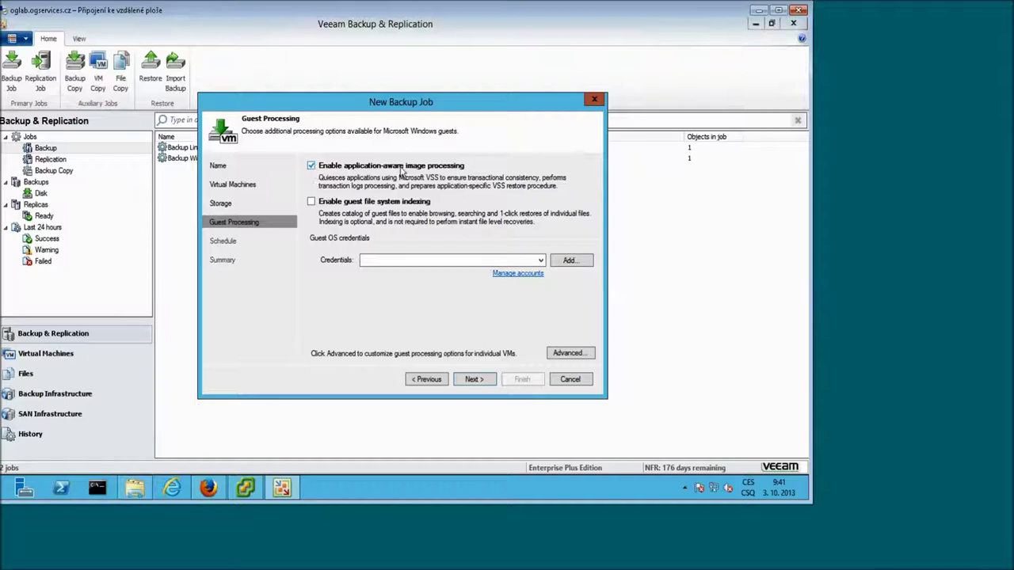
left_click(311, 166)
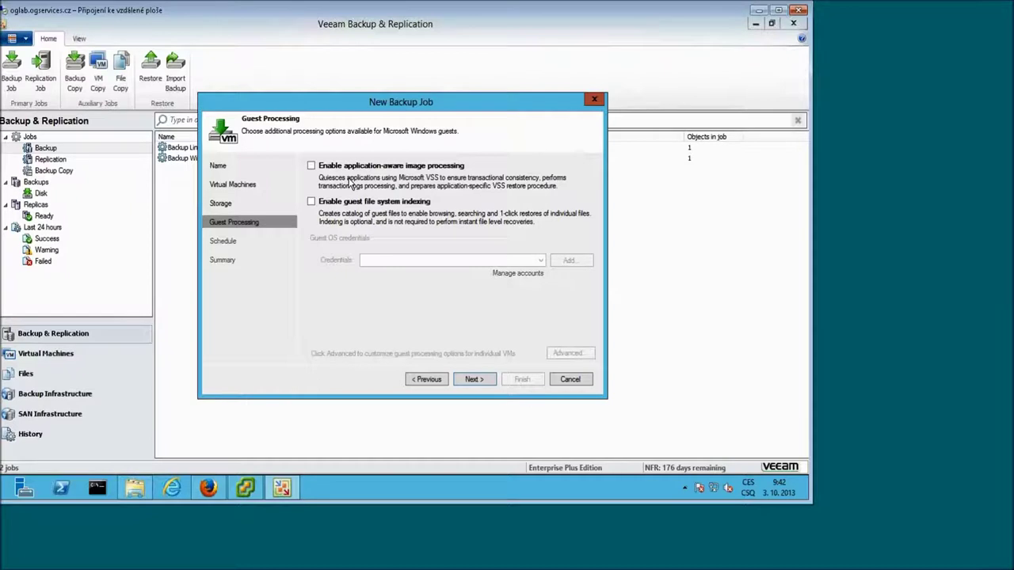
left_click(352, 168)
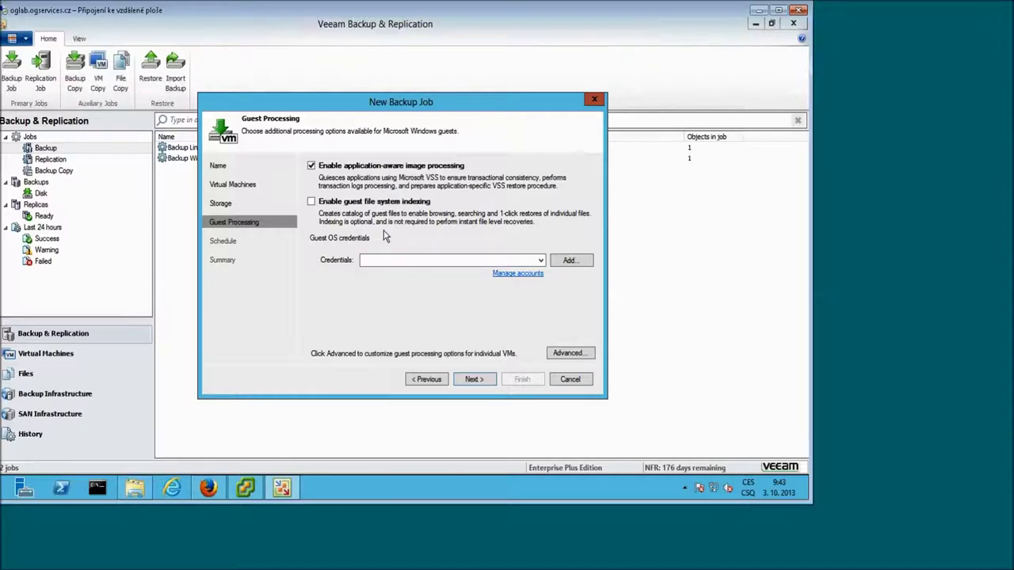
left_click(372, 204)
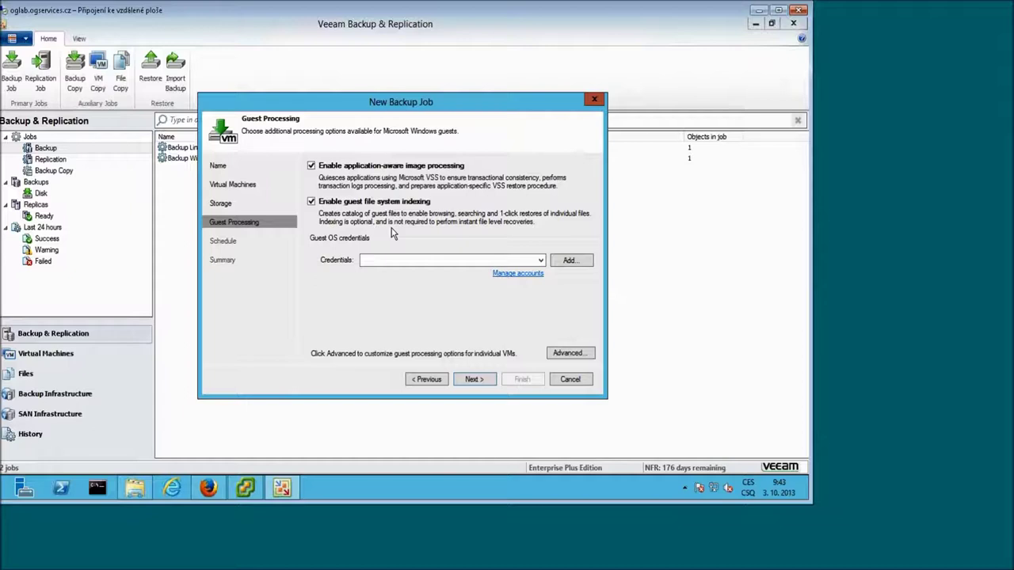
left_click(479, 379)
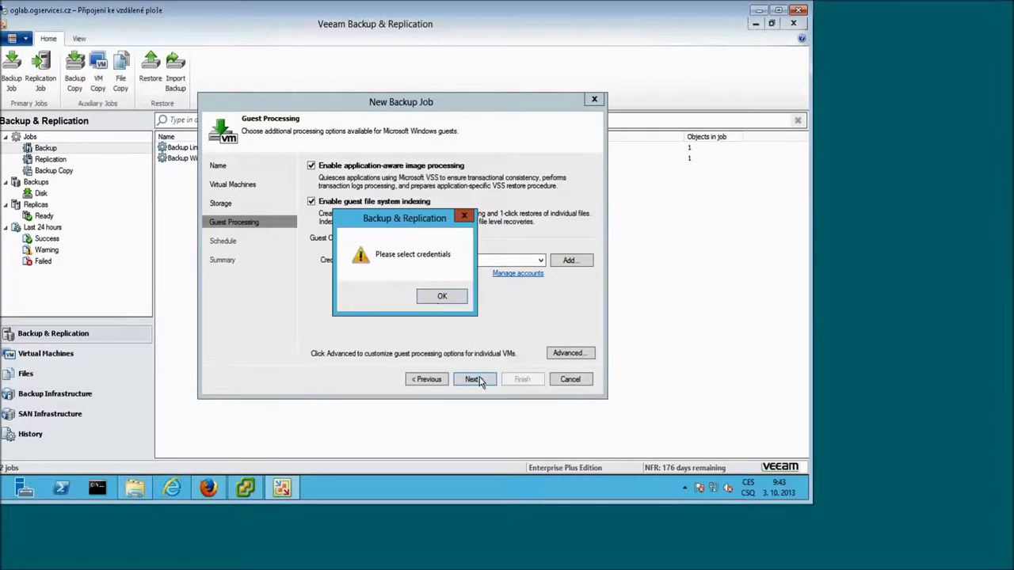
left_click(440, 299)
left_click(312, 165)
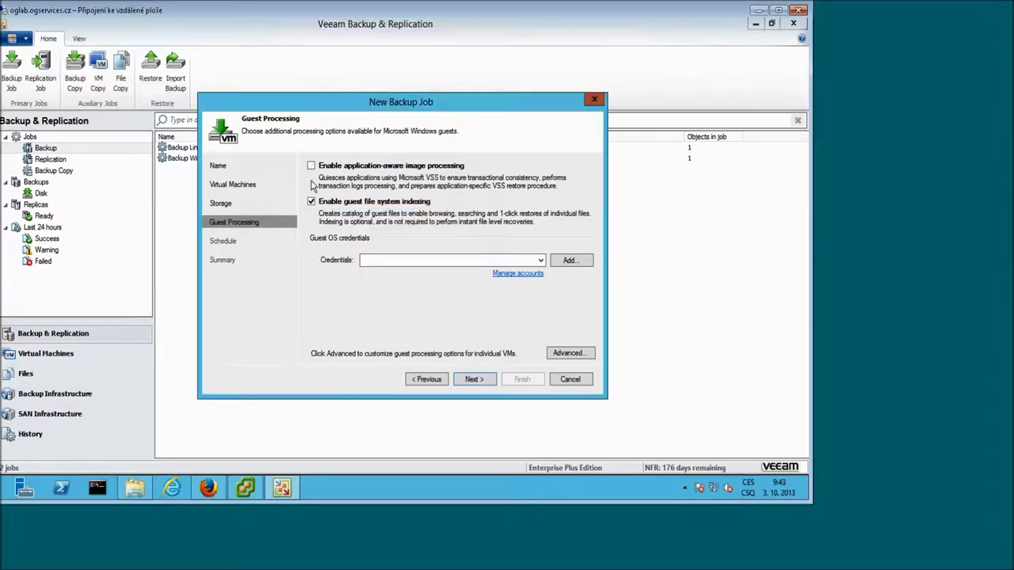
left_click(312, 201)
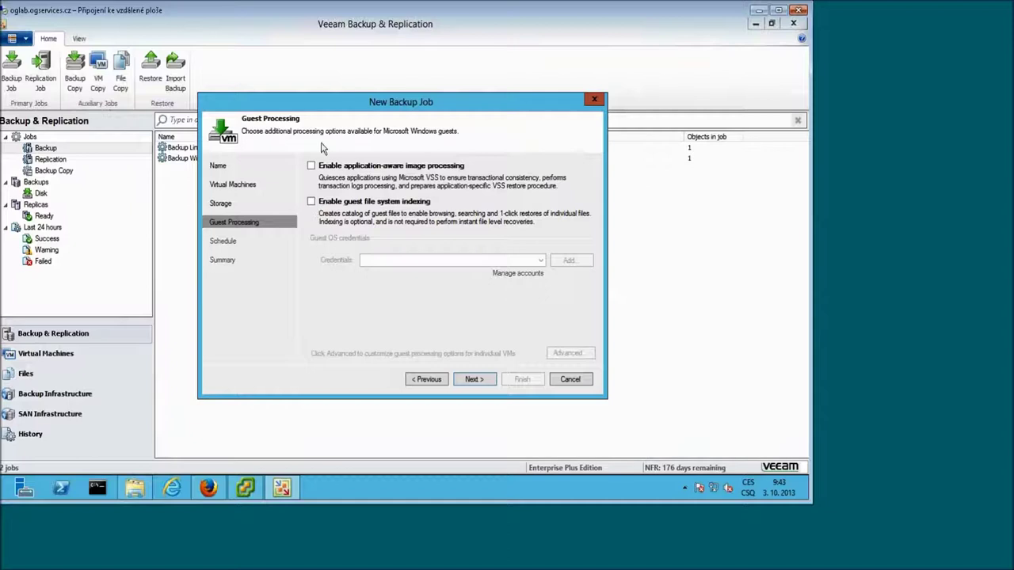
Enable running the job automatically and try the monthly and periodic schedules, setting the periodic interval to Continuously
left_click(476, 381)
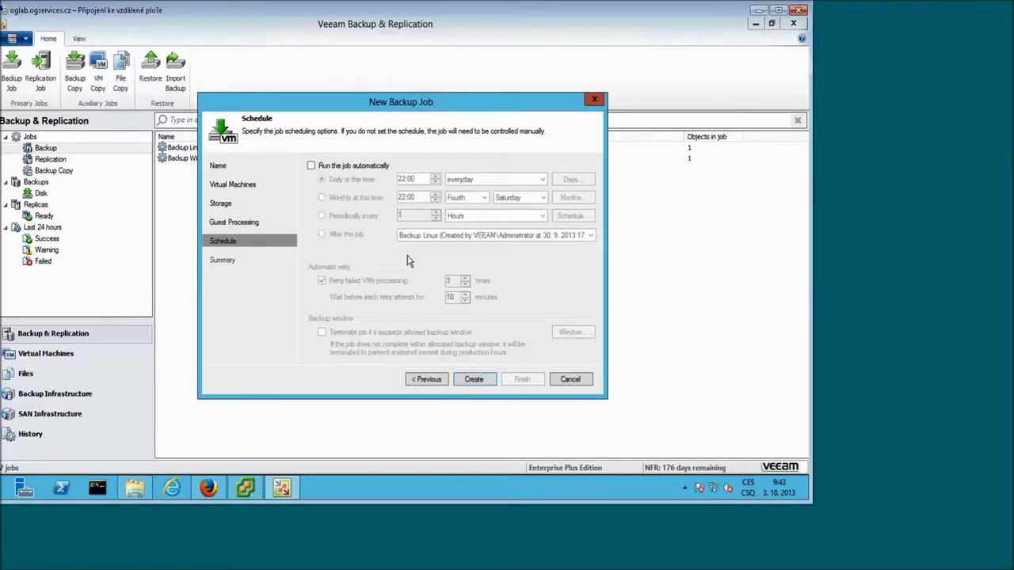
left_click(312, 167)
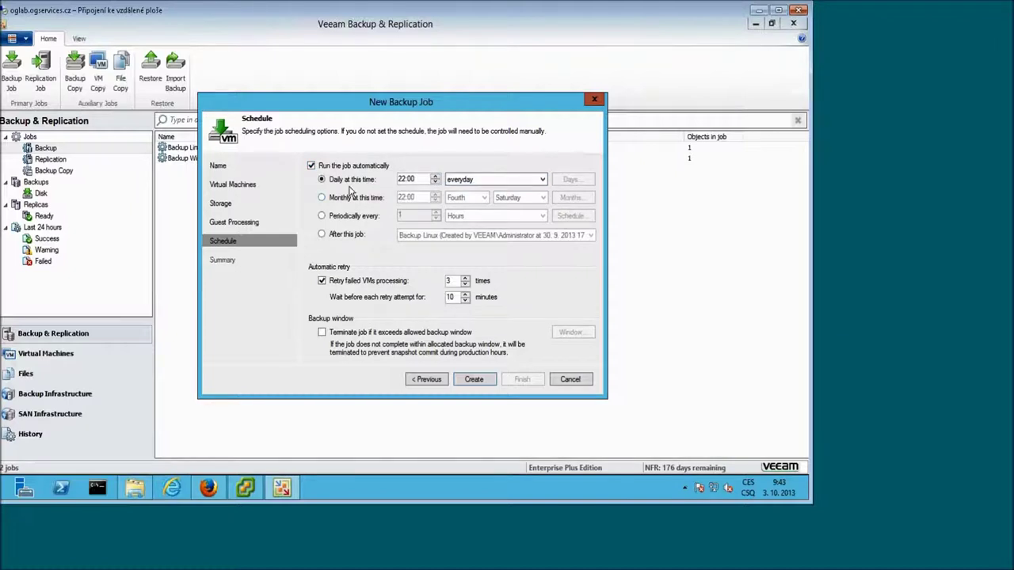
left_click(345, 204)
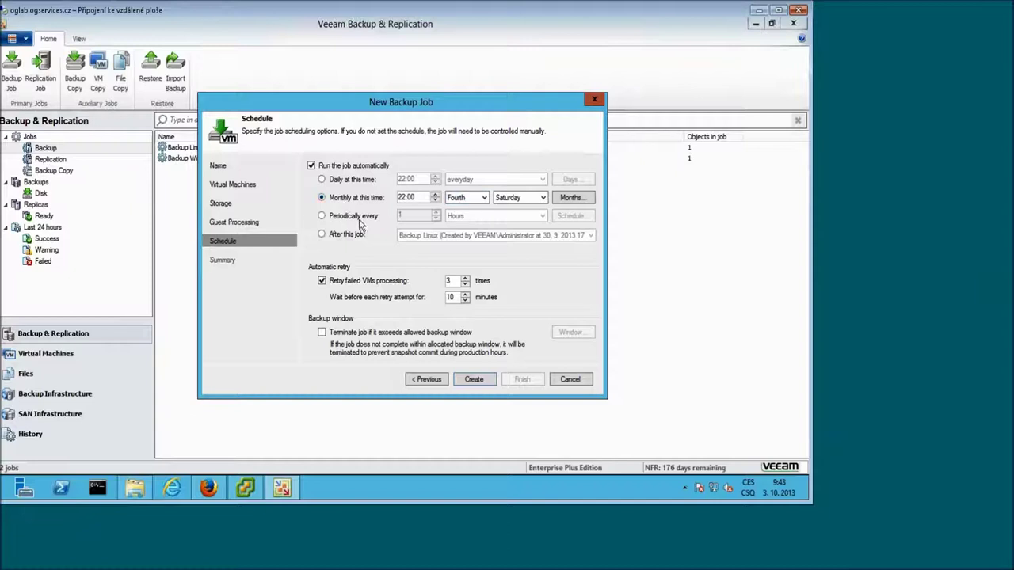
left_click(340, 218)
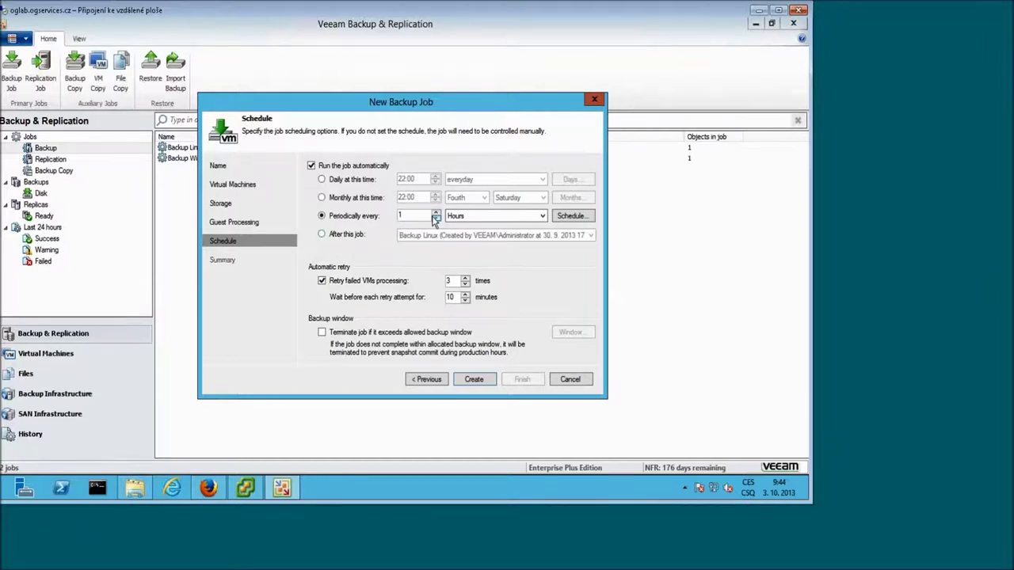
left_click(461, 216)
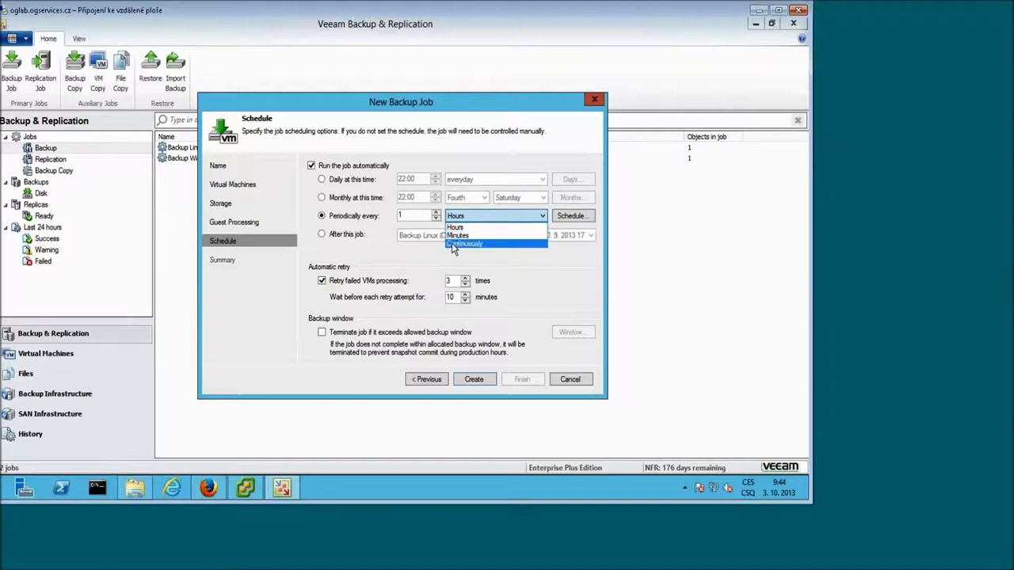
left_click(464, 243)
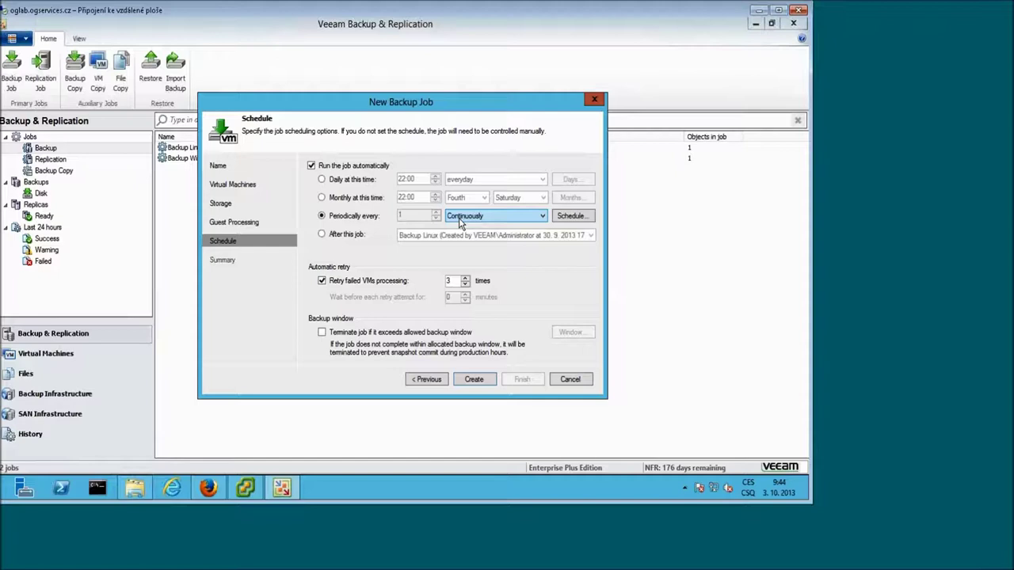
Try scheduling the job to run after the Backup Linux job, and exit the backup job wizard without applying changes
left_click(322, 235)
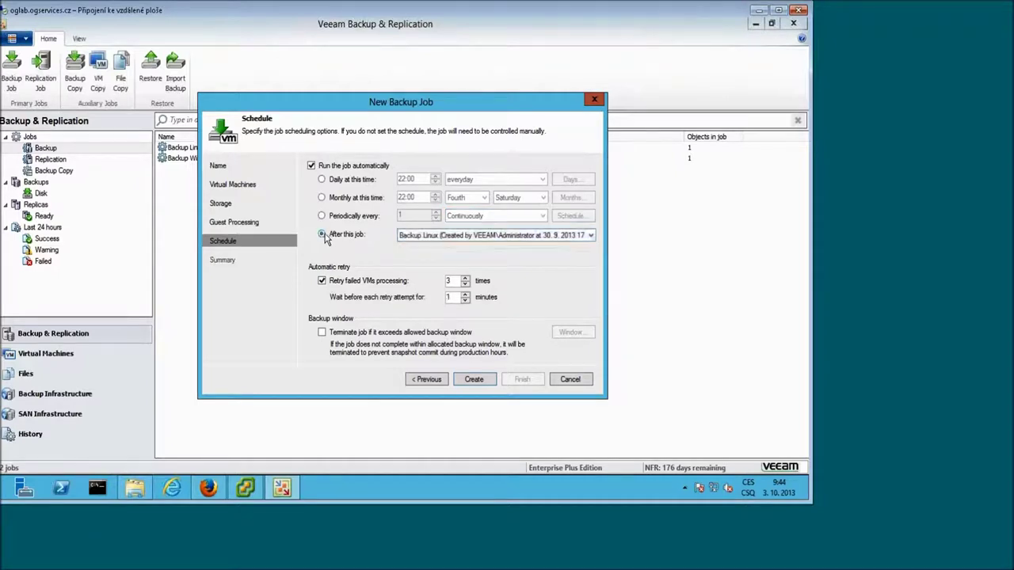
left_click(413, 238)
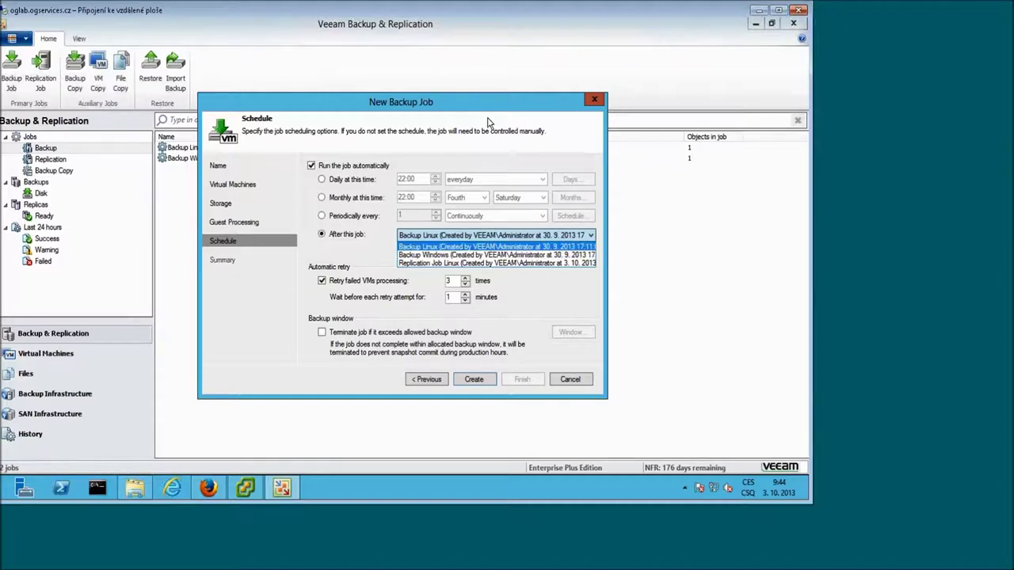
left_click(523, 99)
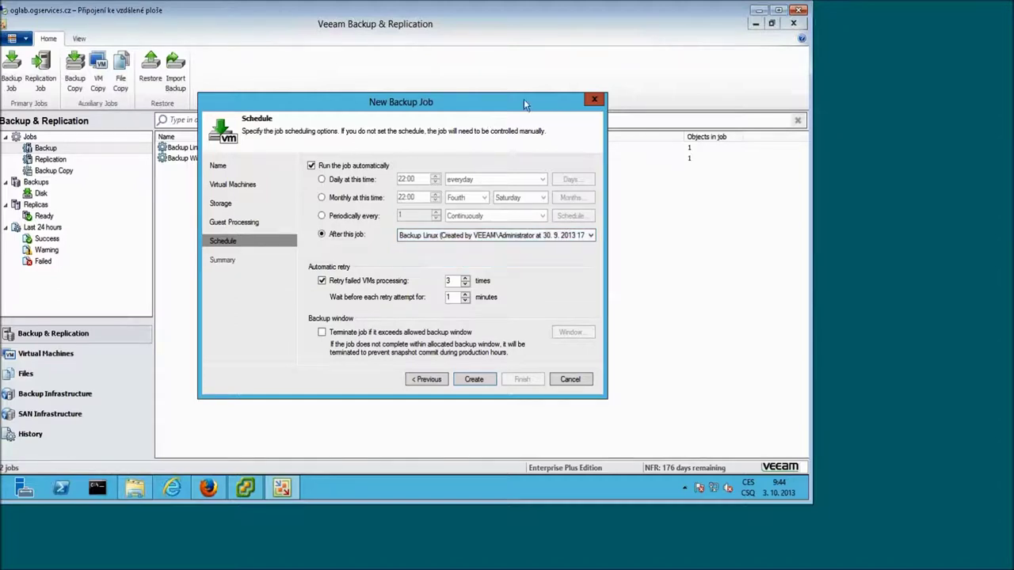
left_click(574, 379)
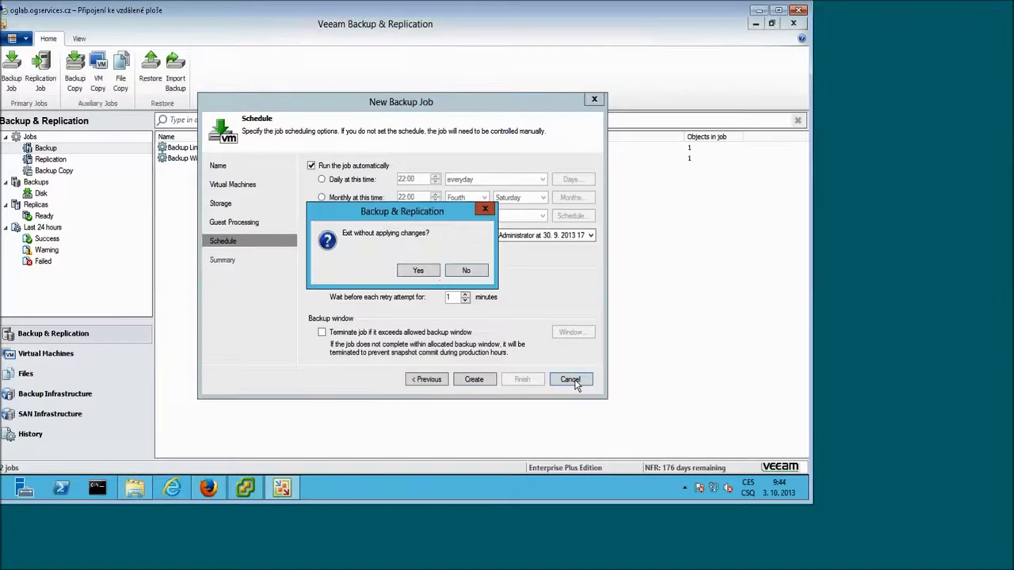
left_click(417, 270)
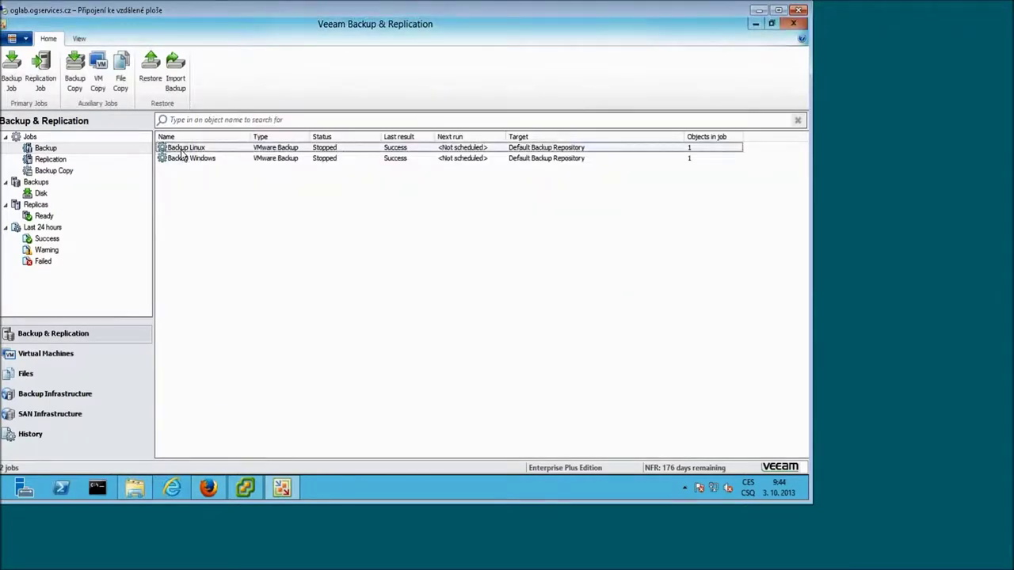
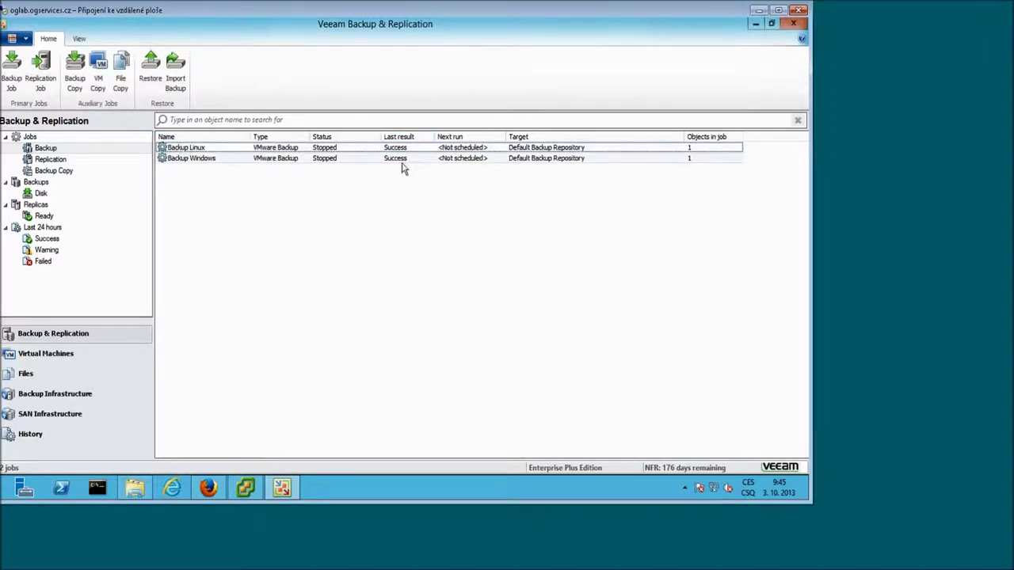
Start the existing Backup Linux job
left_click(210, 149)
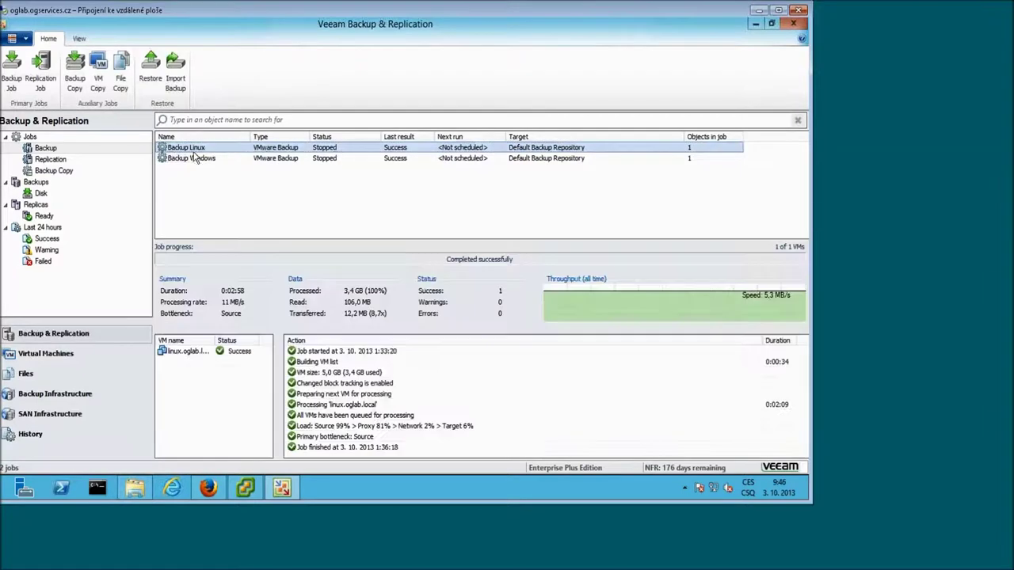
right_click(195, 151)
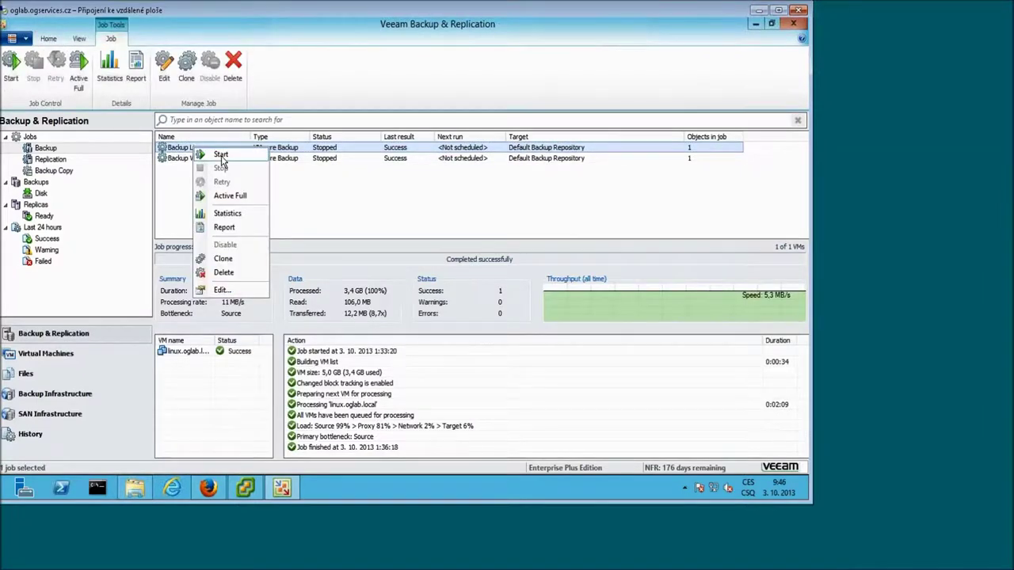
left_click(221, 155)
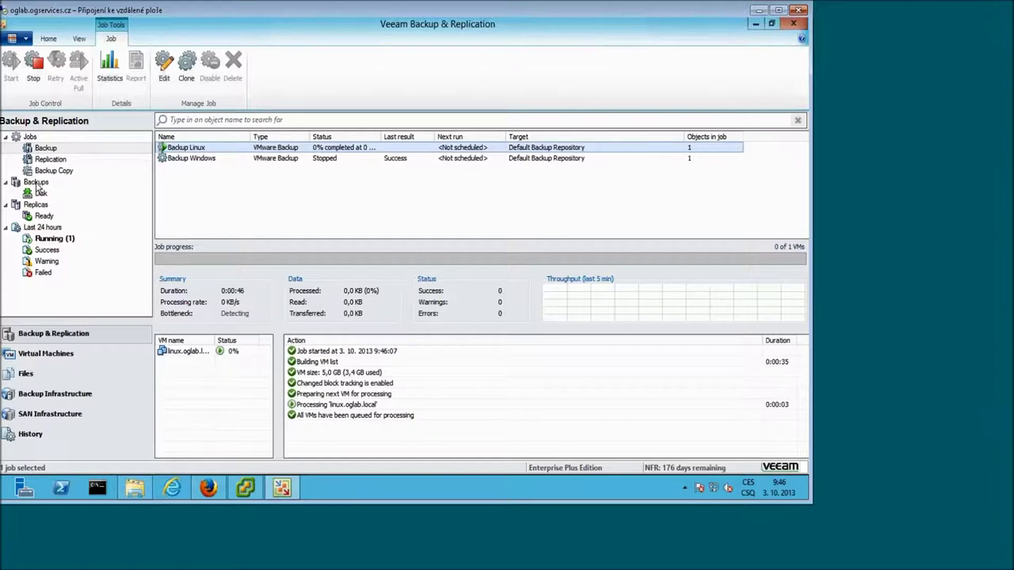
Start an instant VM recovery of windows.oglab.local from the Backup Windows backup, using the 3. 10. 2013 8:14:16 restore point
left_click(38, 185)
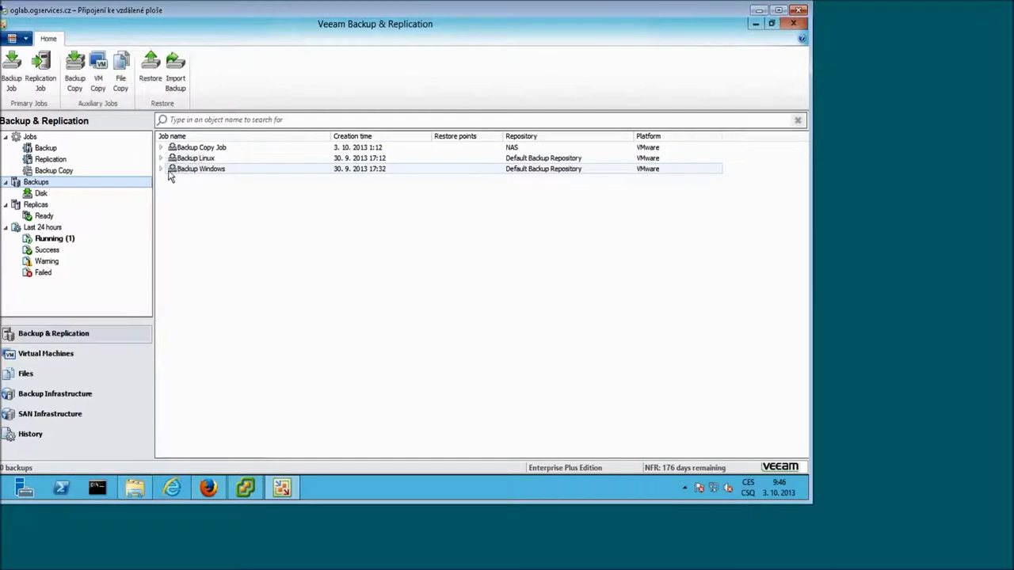
left_click(162, 170)
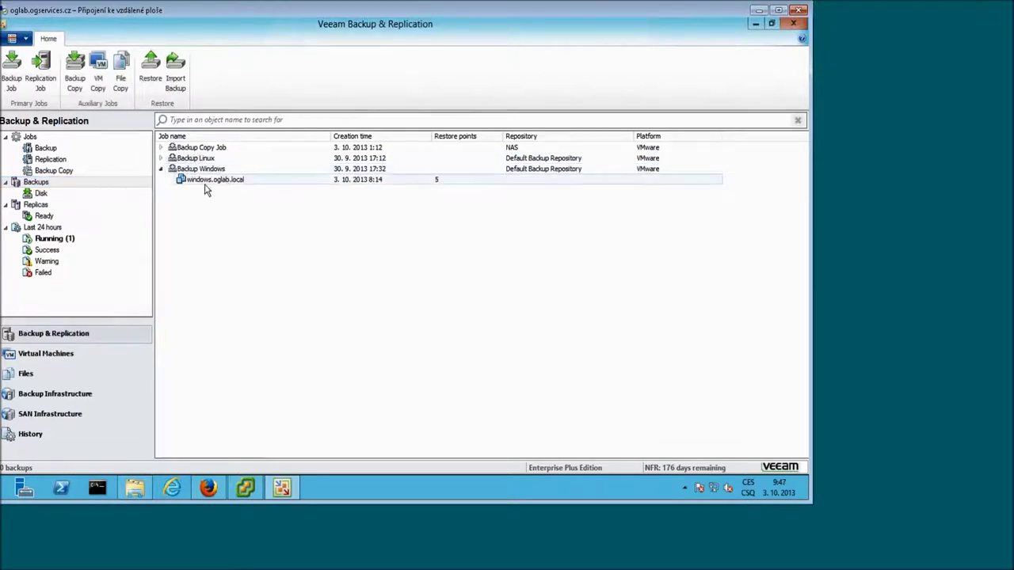
right_click(197, 183)
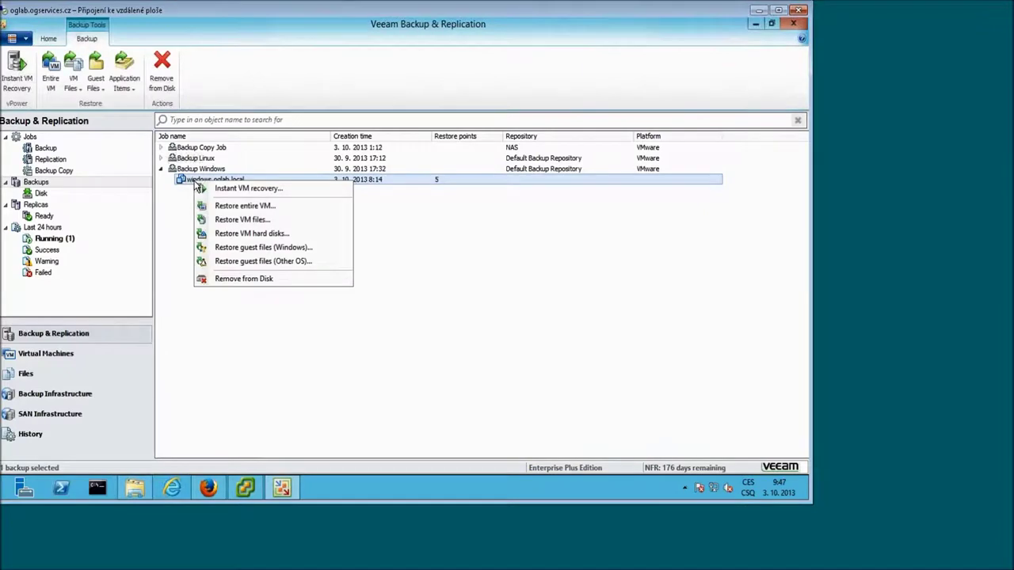
left_click(245, 189)
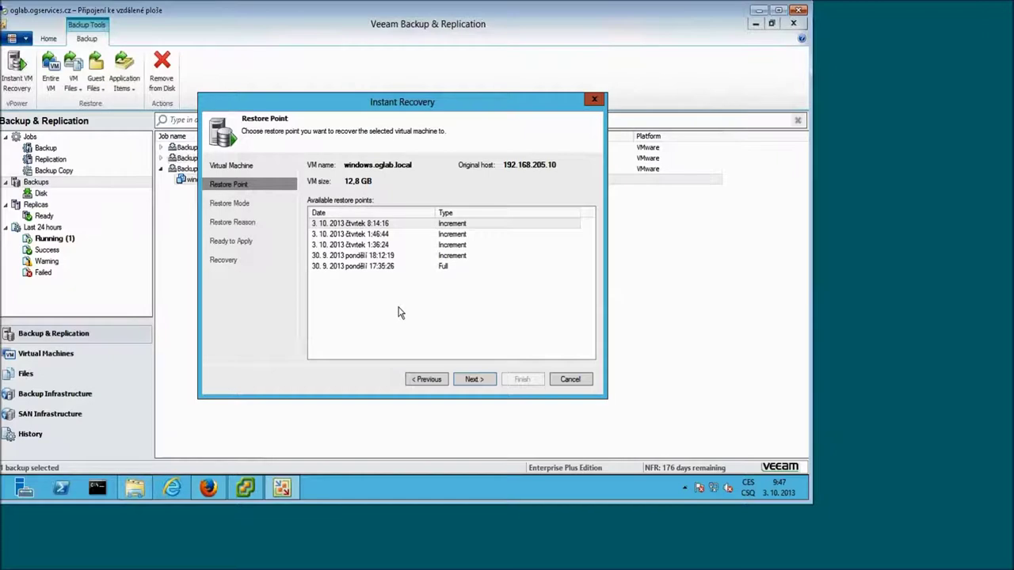
left_click(374, 225)
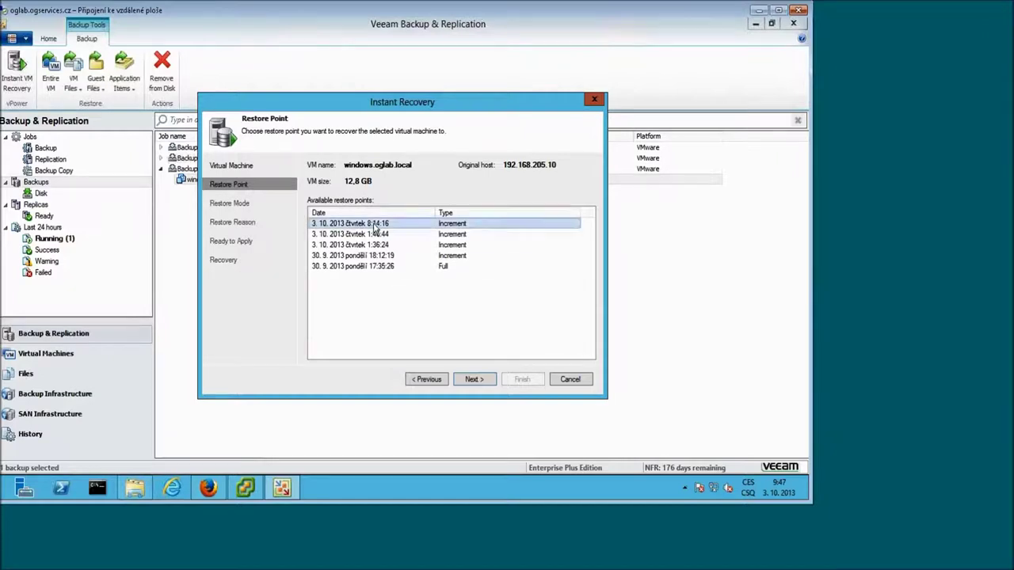
left_click(485, 384)
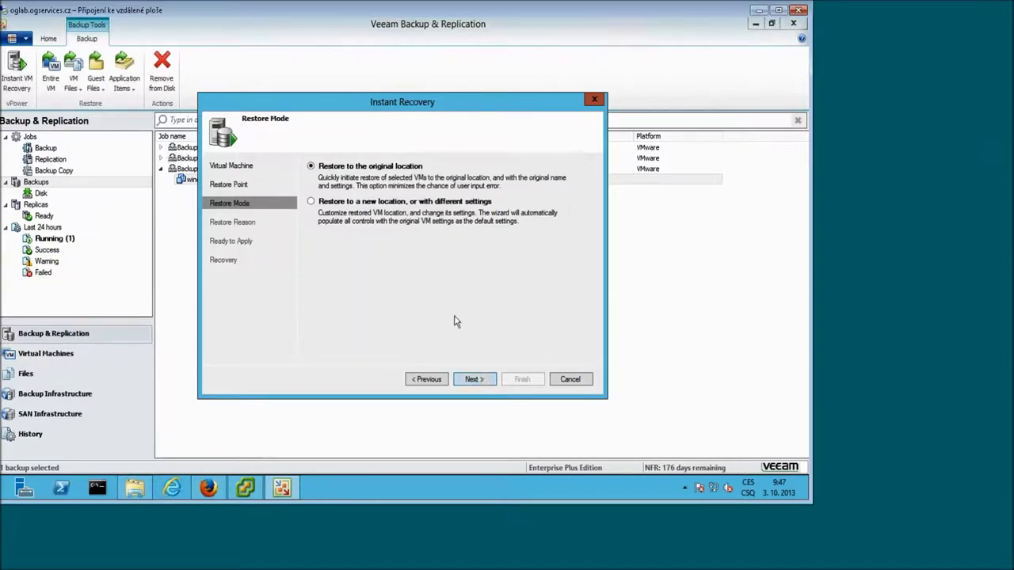
Compare the two restore modes, and look at the original windows.oglab.local VM in vSphere Client before returning to the recovery wizard
left_click(341, 204)
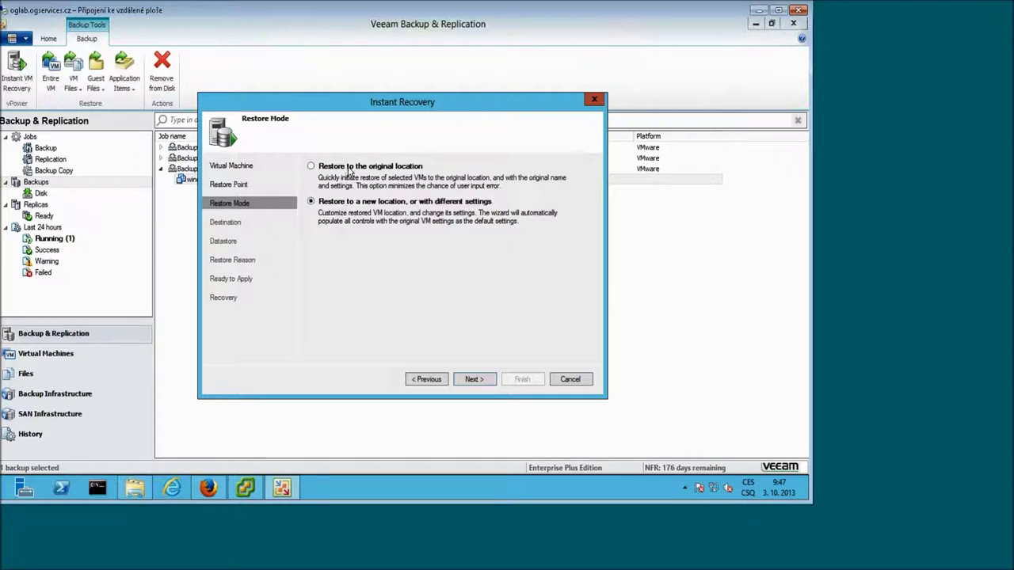
left_click(349, 169)
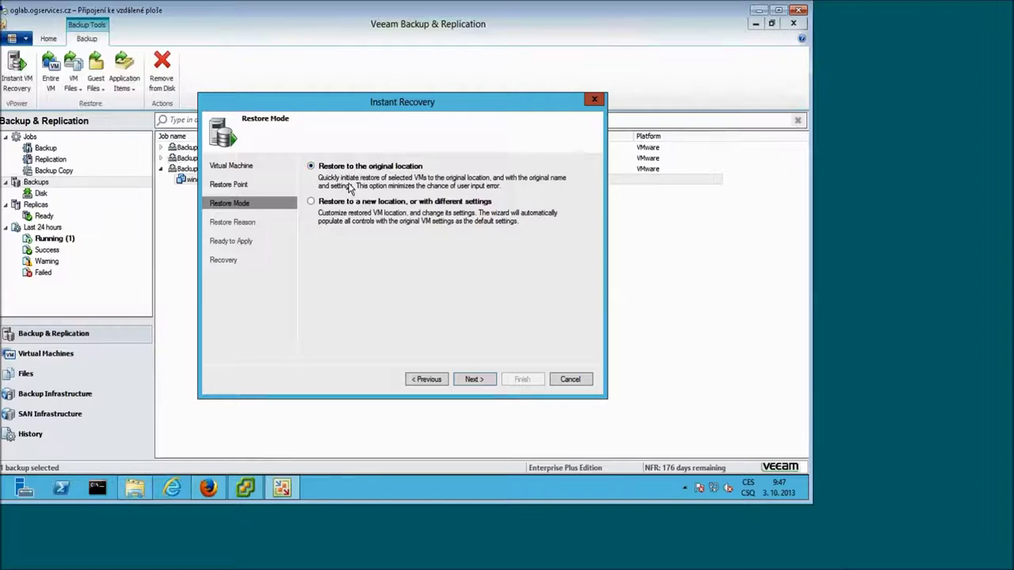
left_click(246, 488)
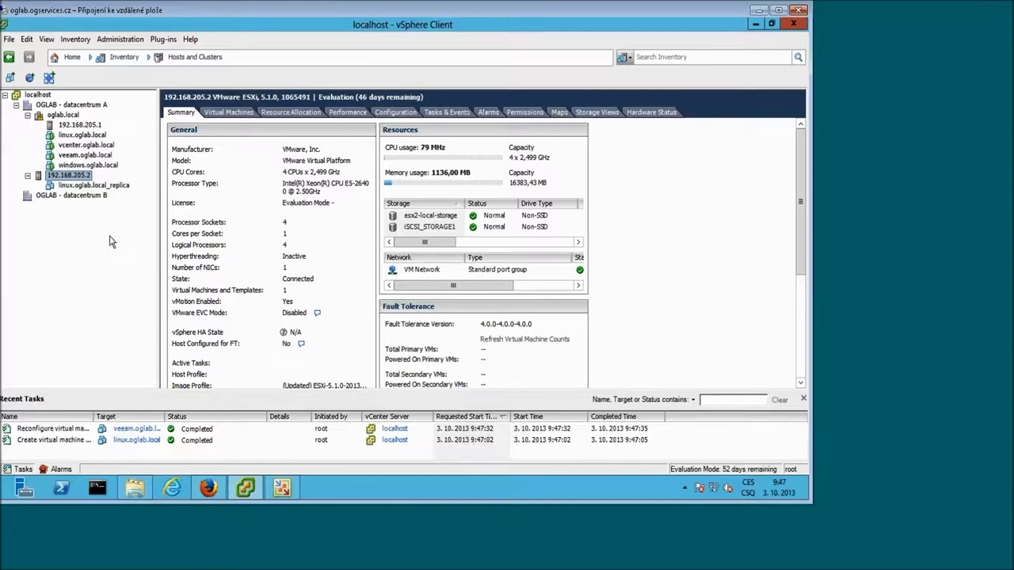
left_click(83, 165)
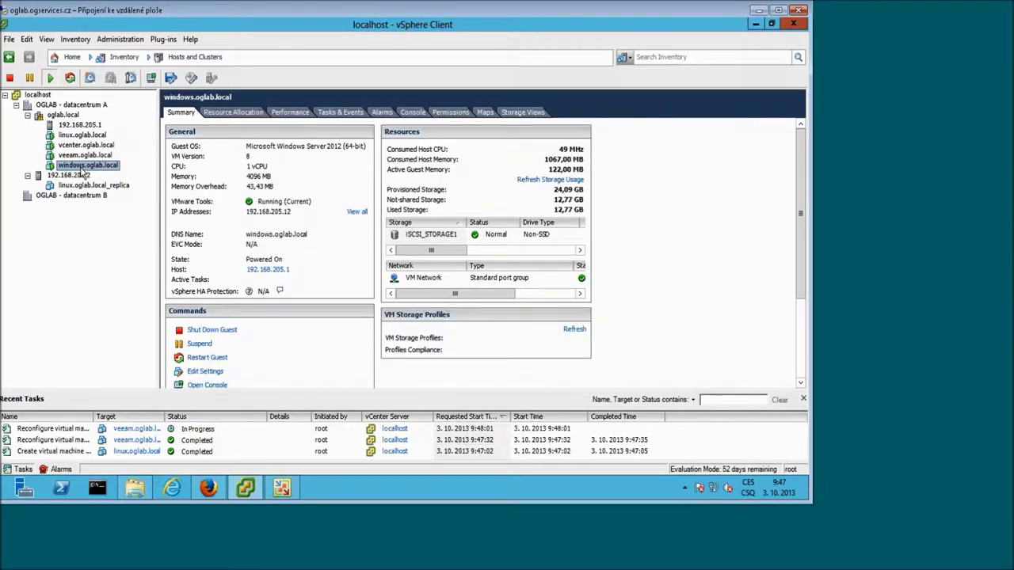
left_click(283, 488)
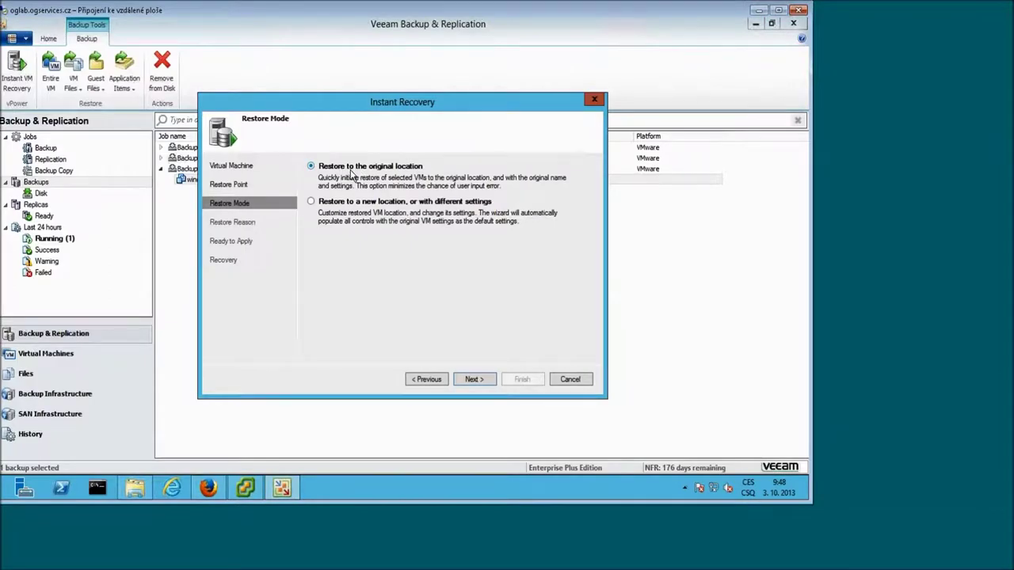
Choose restoring to a new location and name the restored VM windows.oglab.local-restore, using the Resources pool on host 192.168.205.1
left_click(311, 201)
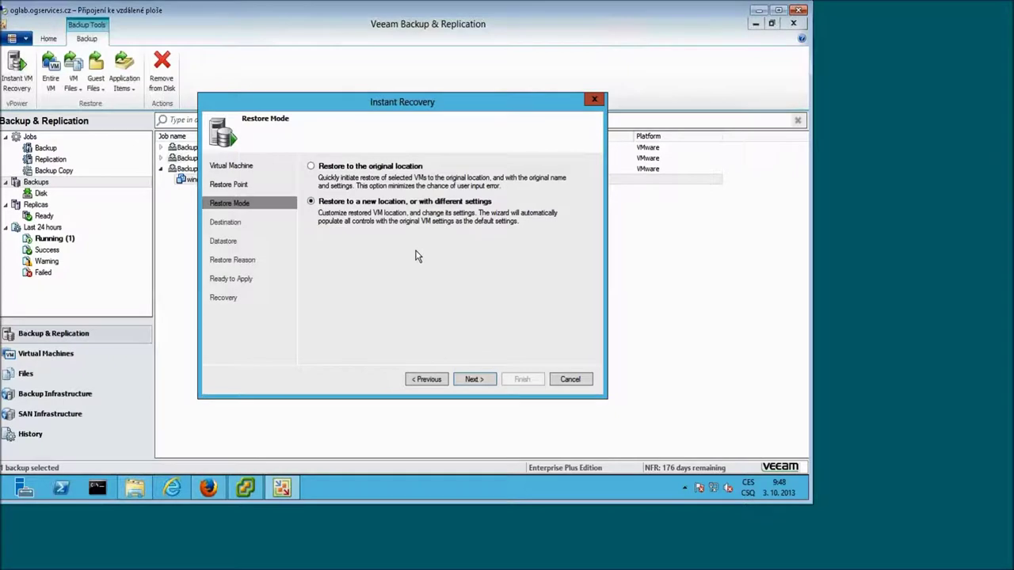
left_click(472, 380)
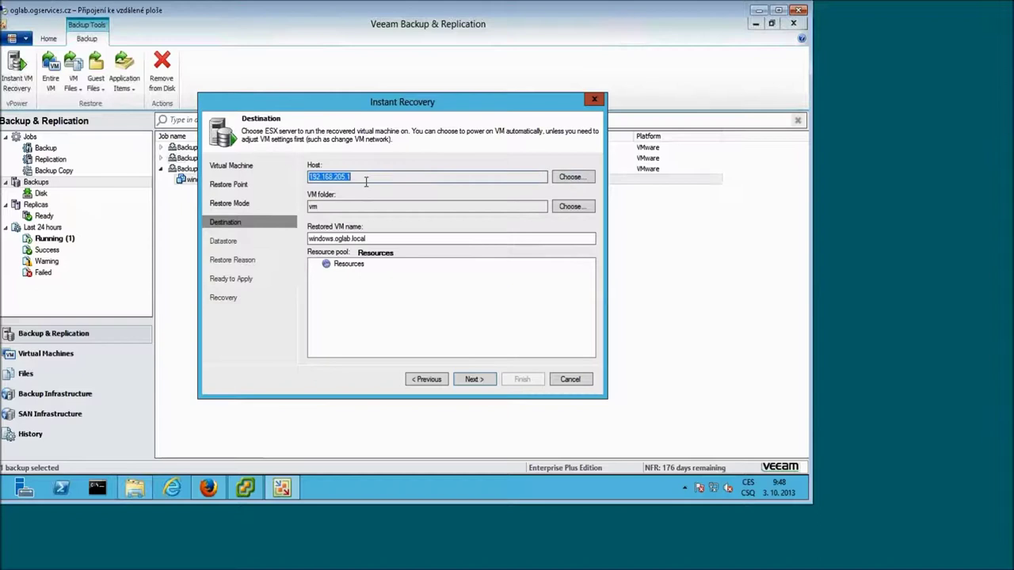
left_click_drag(348, 176, 312, 176)
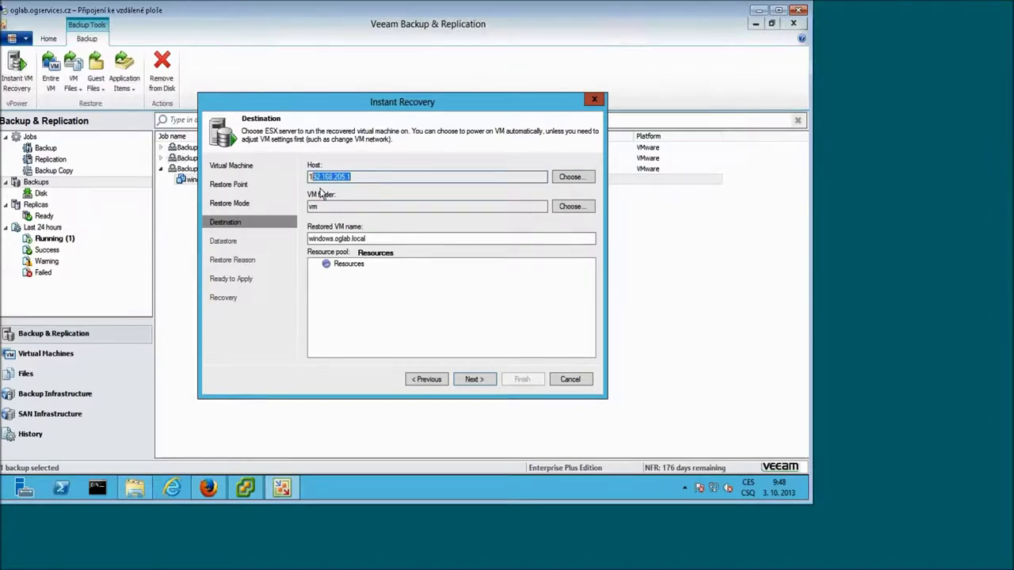
left_click(377, 238)
type("-")
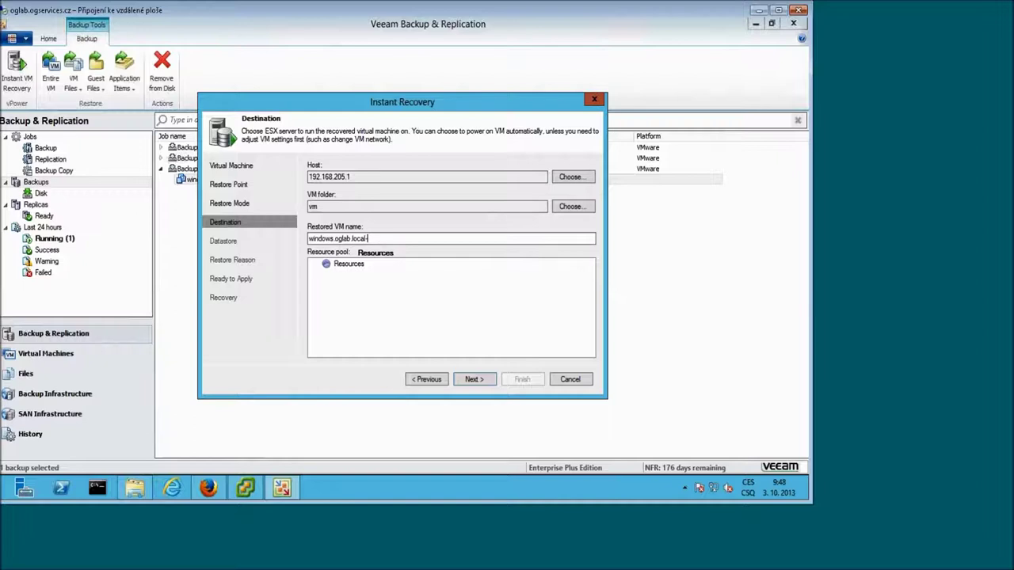
type("restore")
left_click(350, 264)
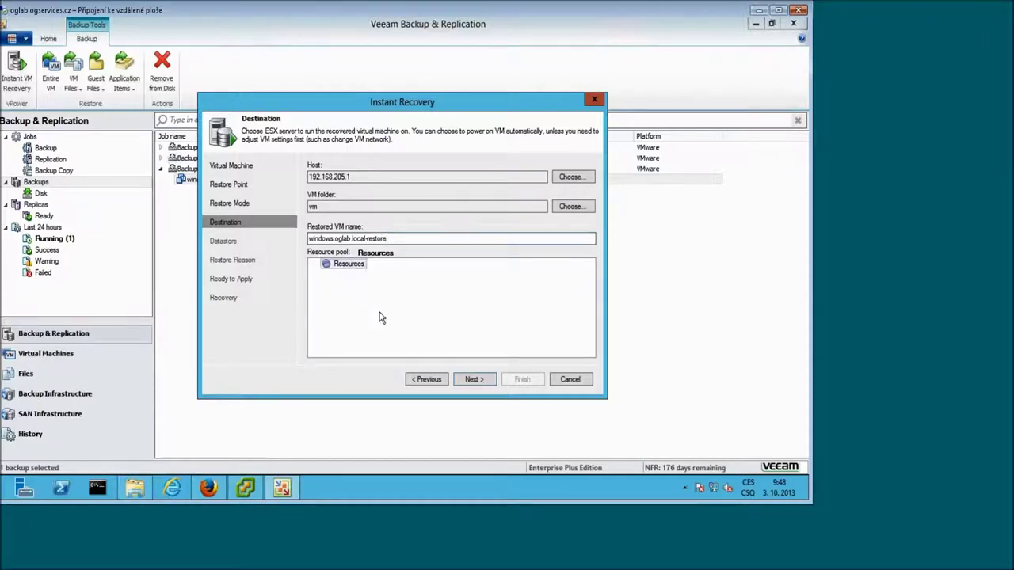
left_click(471, 380)
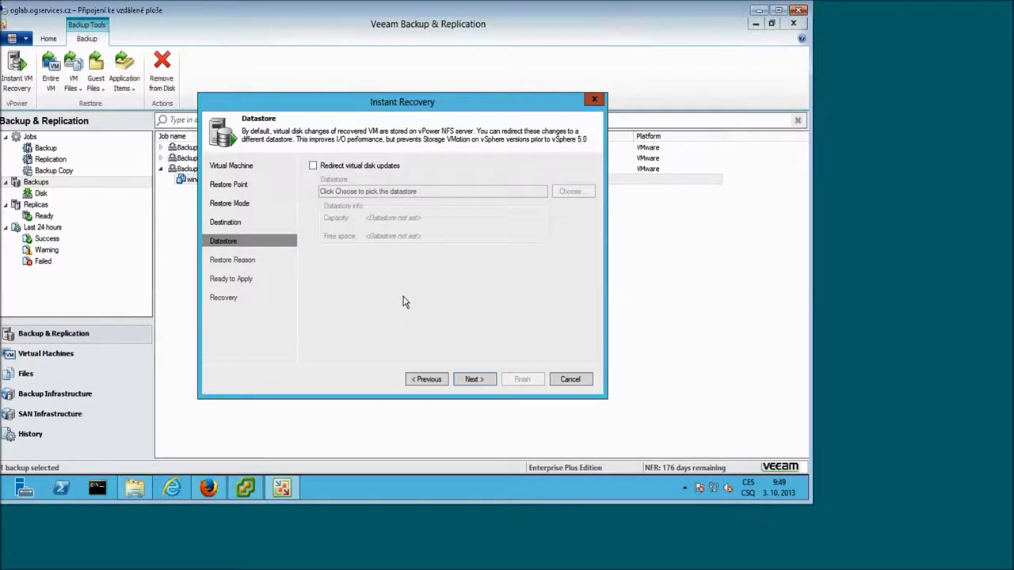
left_click(332, 168)
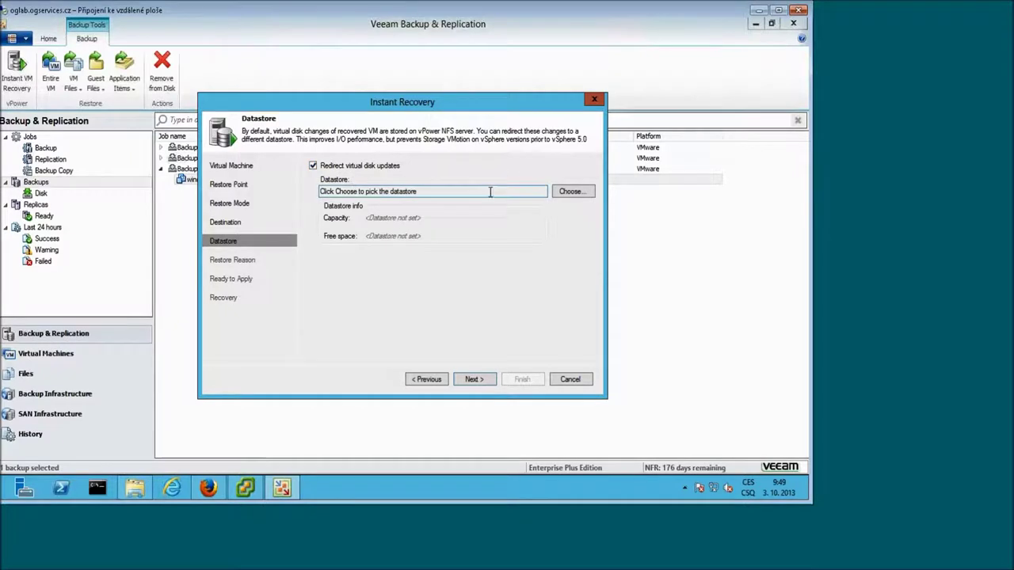
left_click_drag(489, 194, 321, 196)
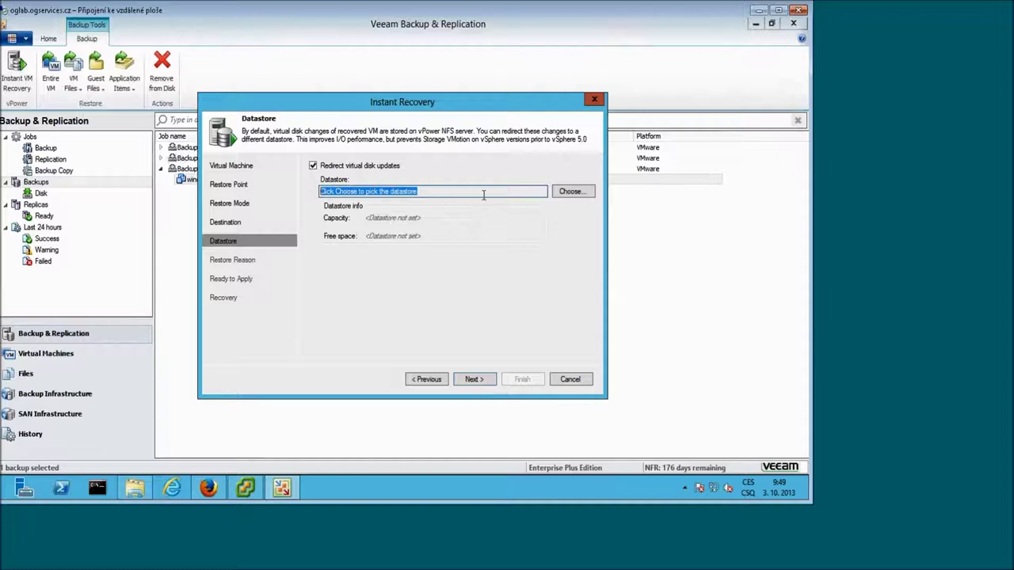
left_click(558, 192)
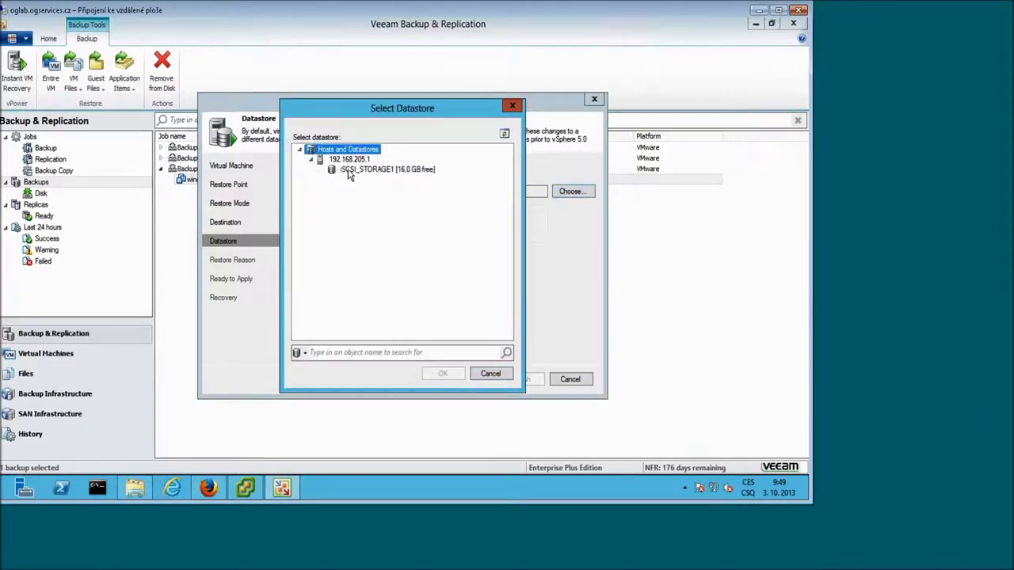
left_click(353, 168)
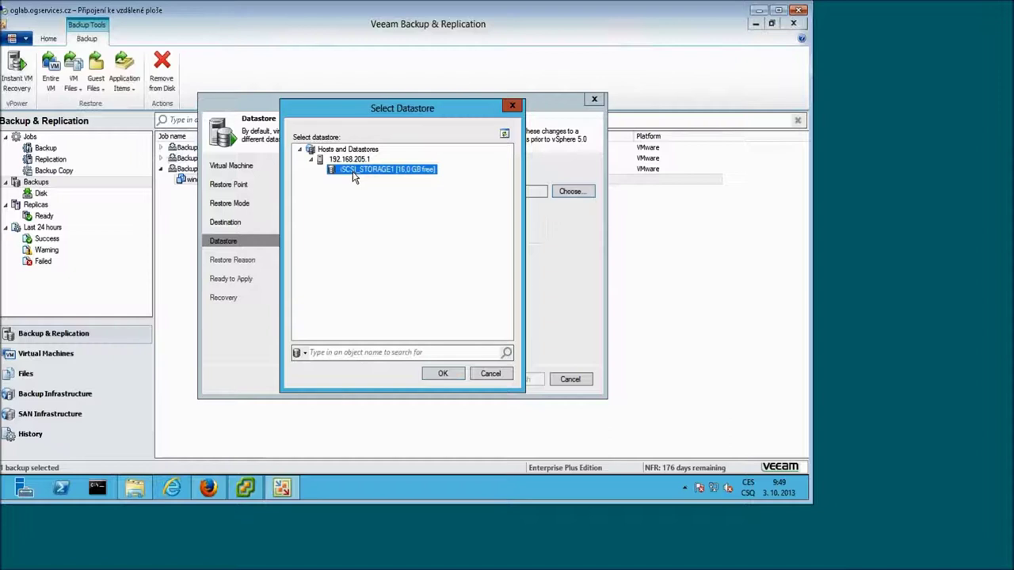
left_click(513, 107)
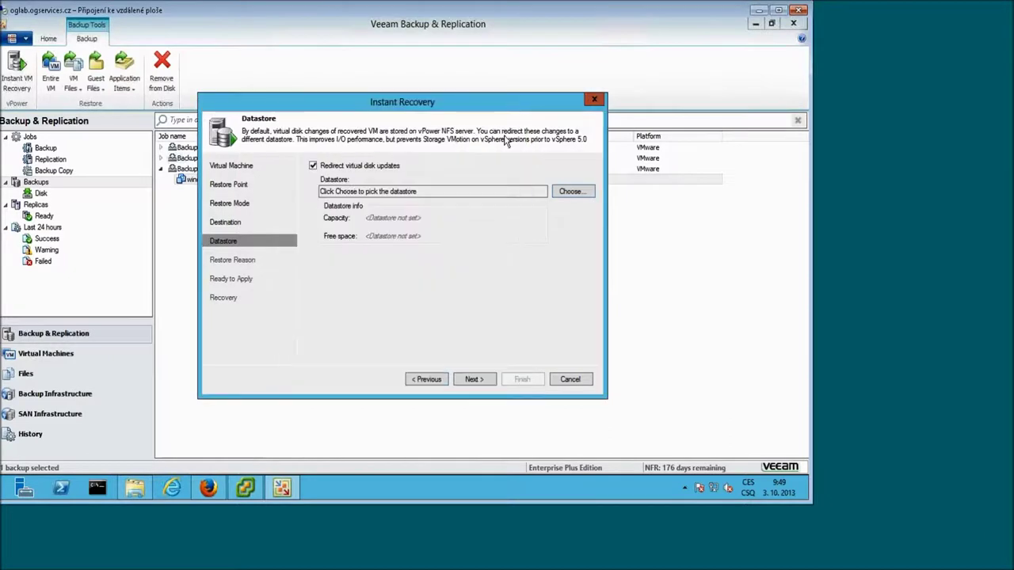
left_click(350, 169)
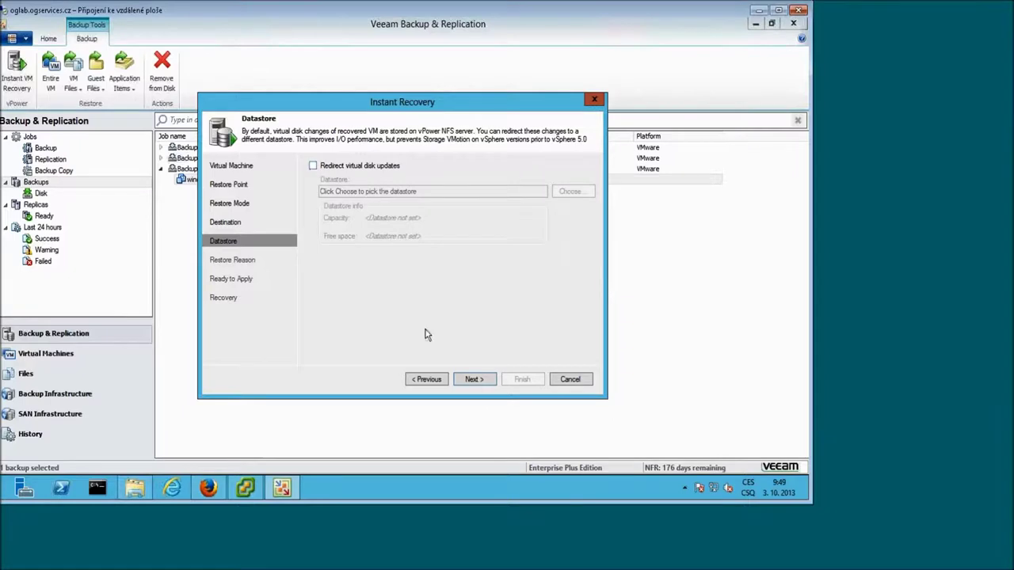
Leave the restore reason empty, enable only automatic power-on without a network connection, and start the recovery, closing the wizard while it runs
left_click(476, 379)
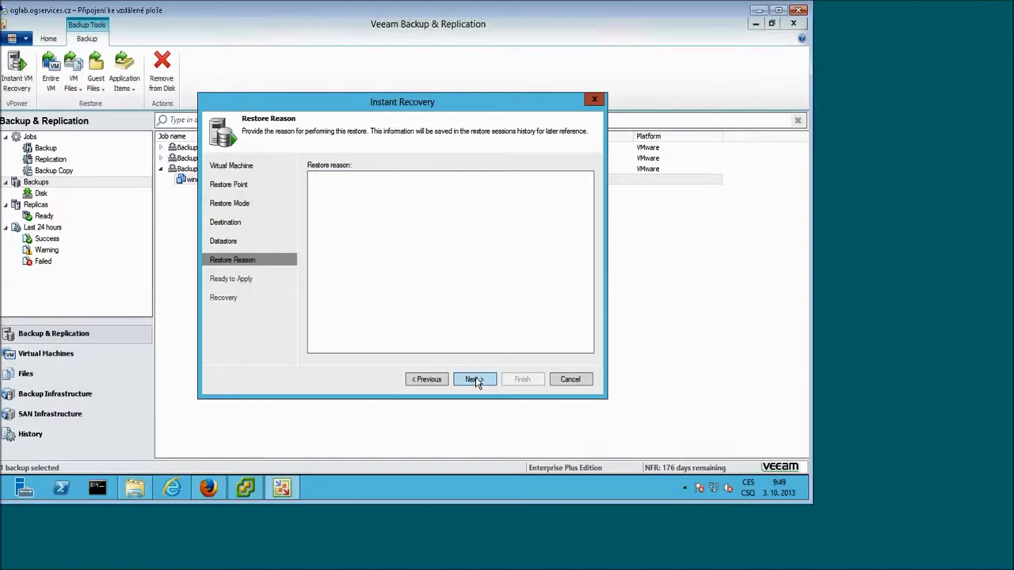
left_click(472, 380)
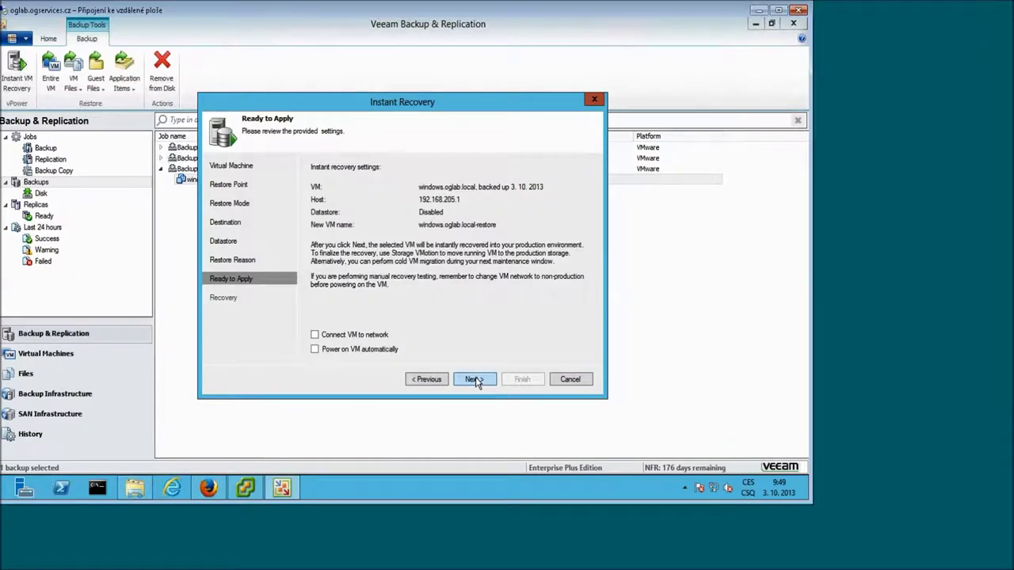
left_click(315, 335)
left_click(315, 350)
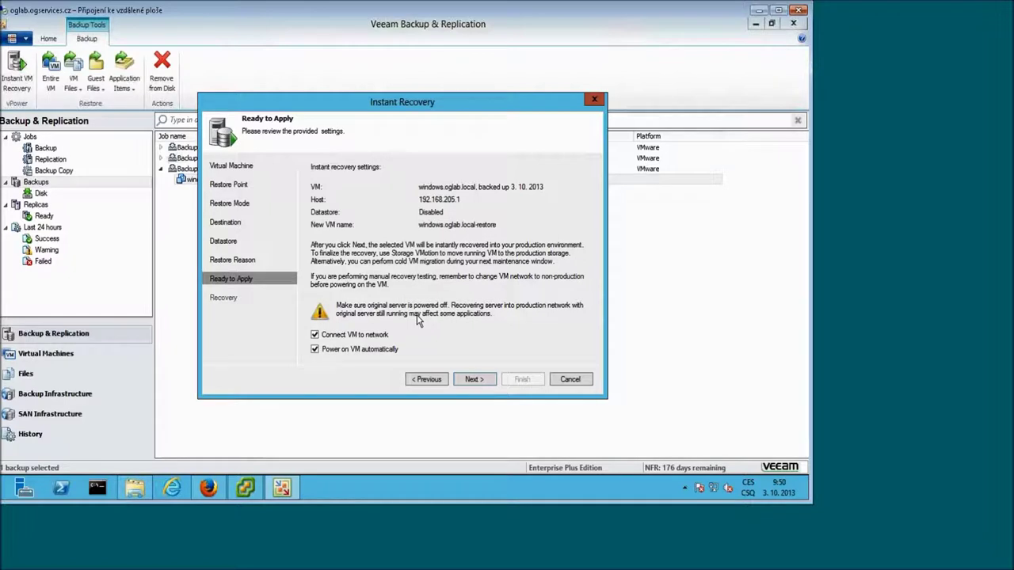
left_click(315, 335)
left_click(315, 350)
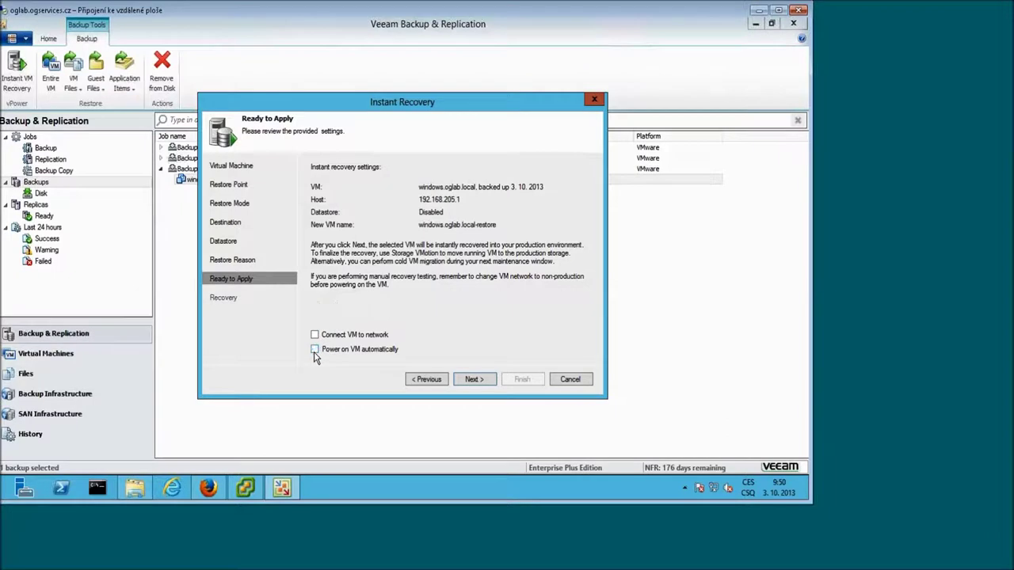
left_click(314, 352)
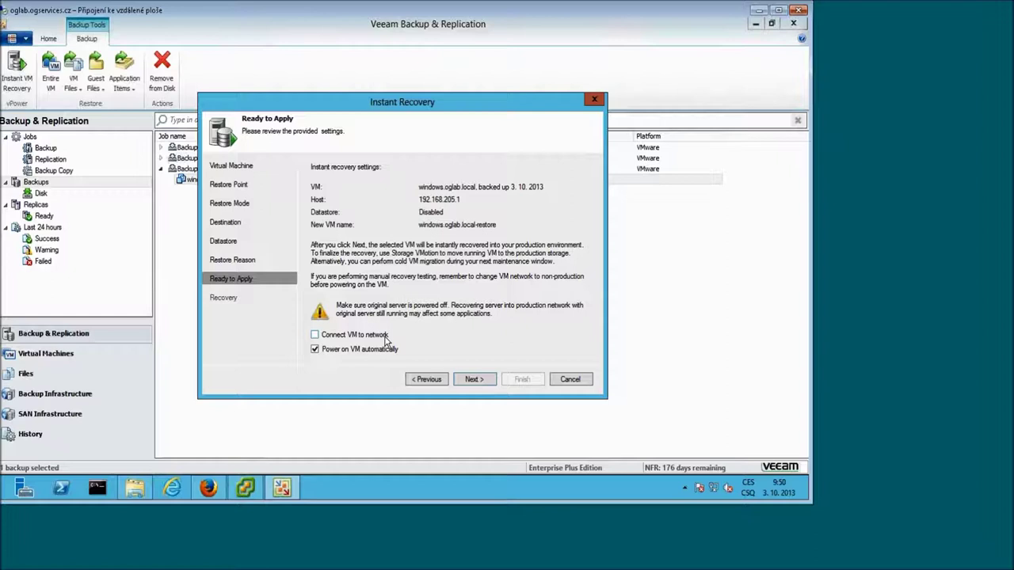
left_click(470, 381)
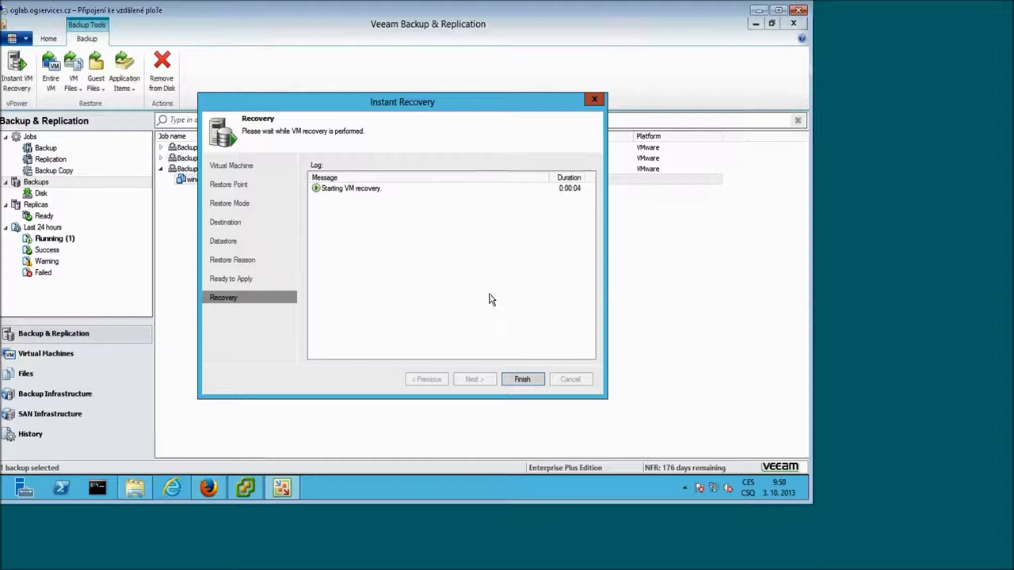
left_click(529, 383)
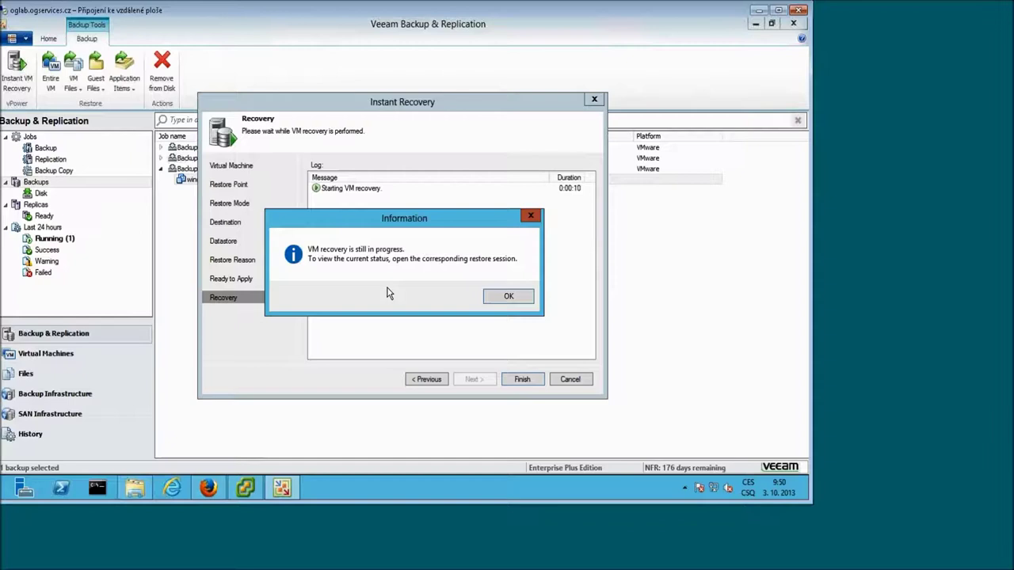
left_click(499, 298)
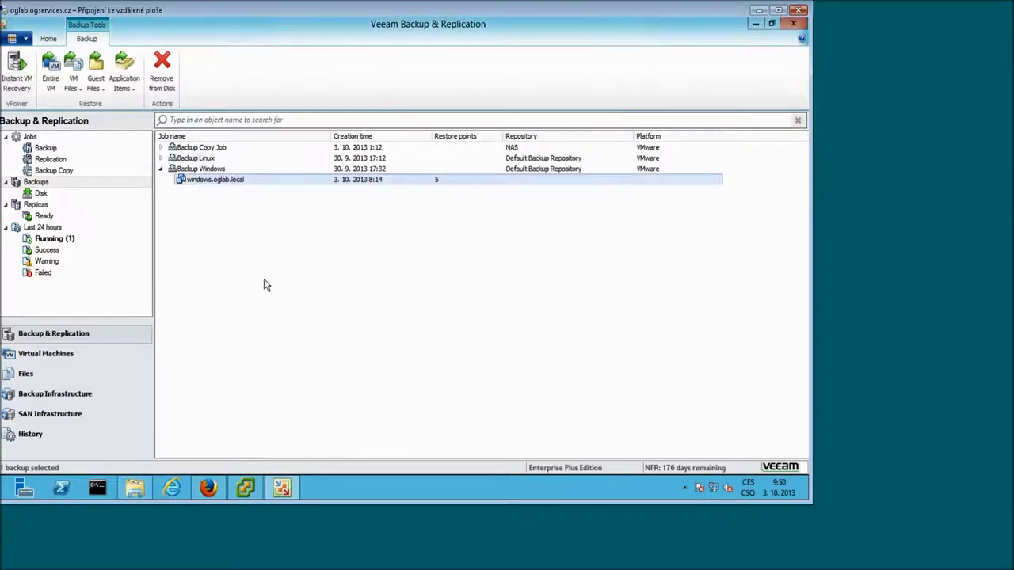
Switch to vSphere Client and view the summary of the windows.oglab.local-restore VM
mouse_move(260, 476)
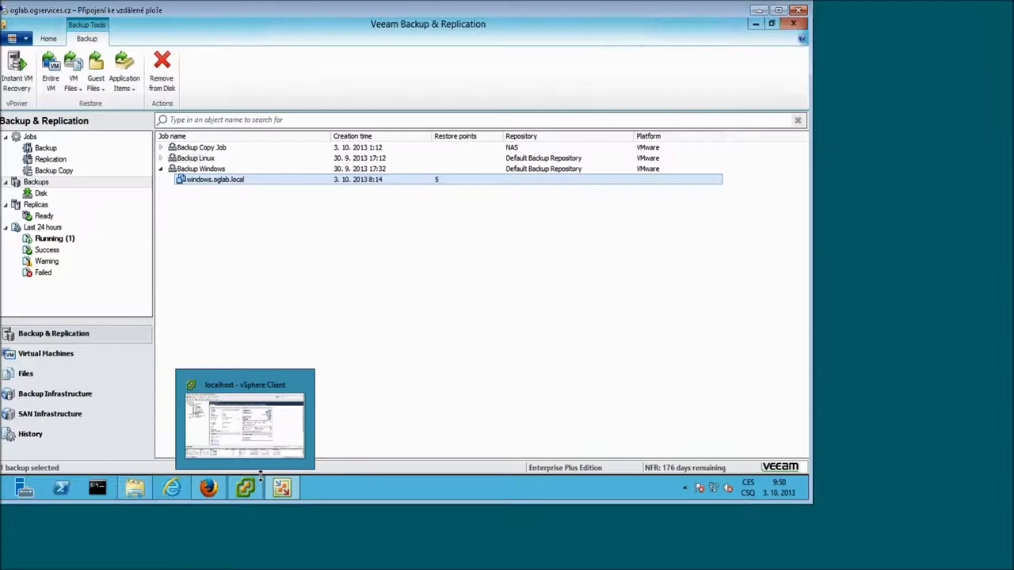
left_click(260, 475)
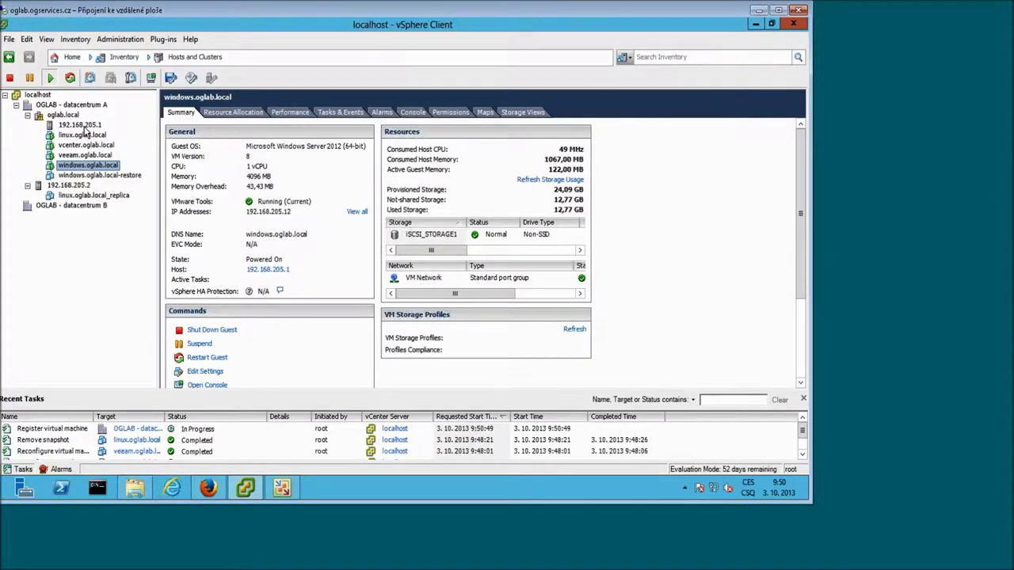
left_click(77, 176)
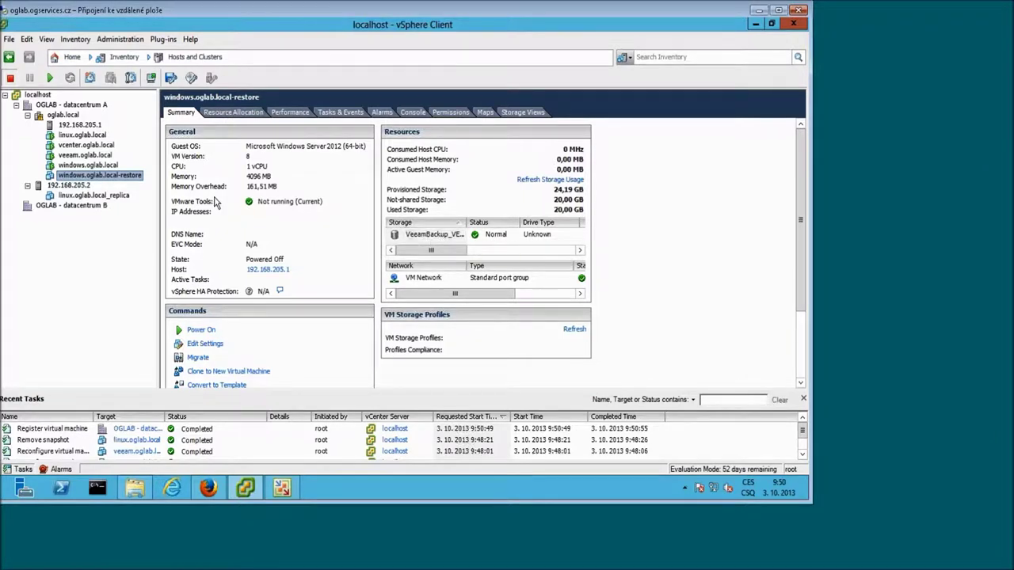
Power on windows.oglab.local-restore and open its console to watch the boot, then minimize the console window
left_click(113, 182)
key("ctrl+b")
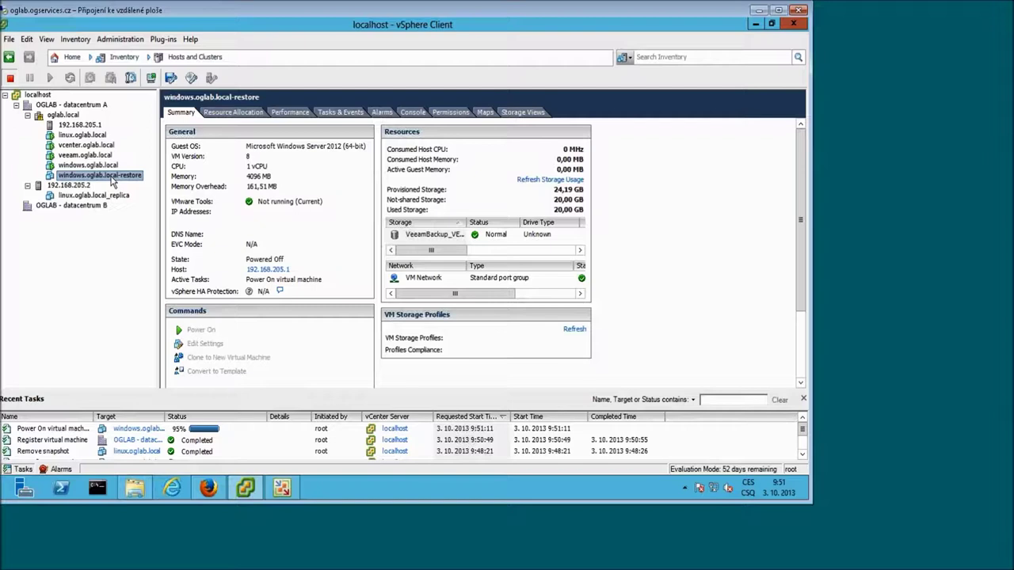
left_click(151, 80)
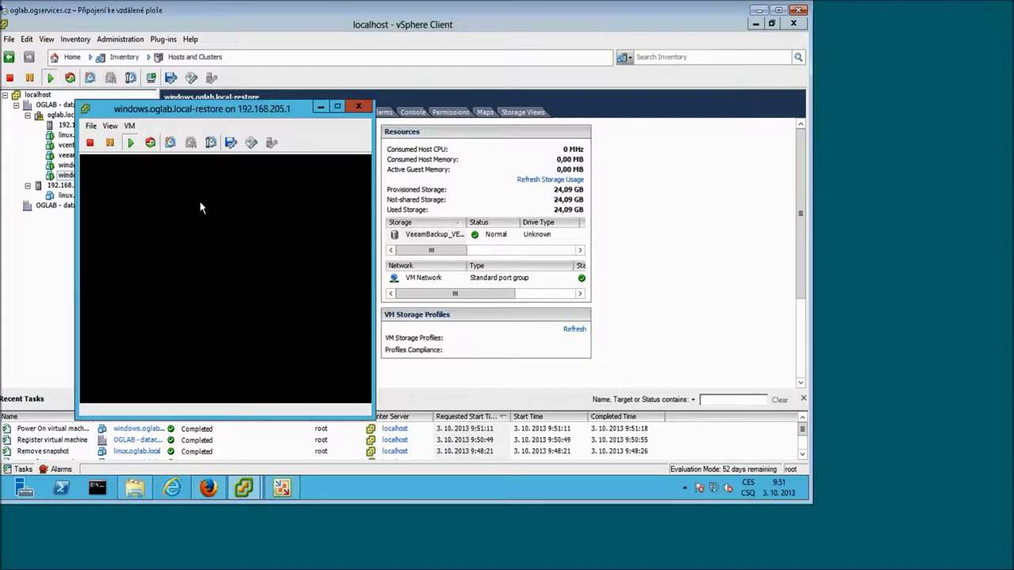
left_click_drag(249, 108, 279, 72)
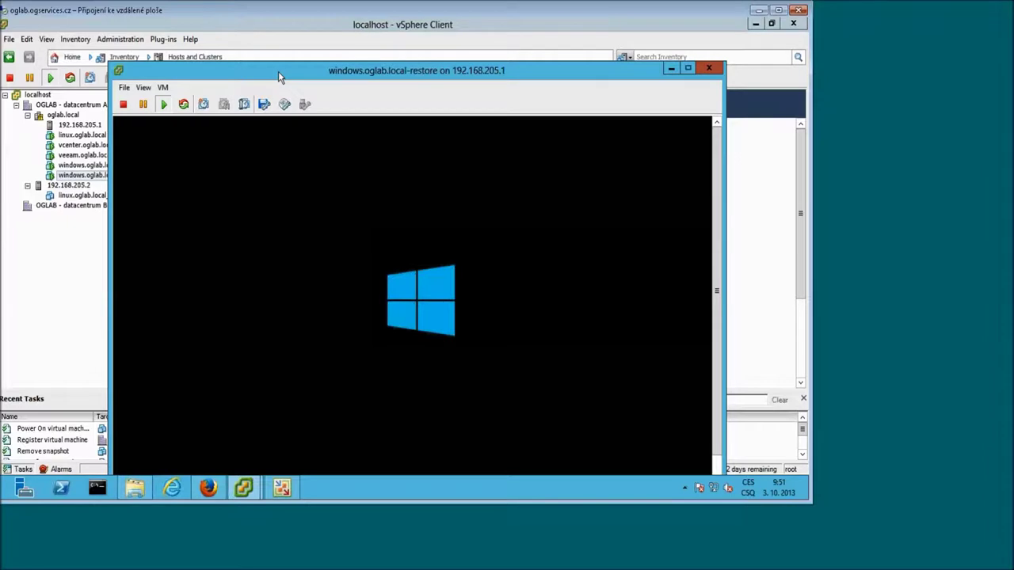
left_click_drag(280, 69, 303, 35)
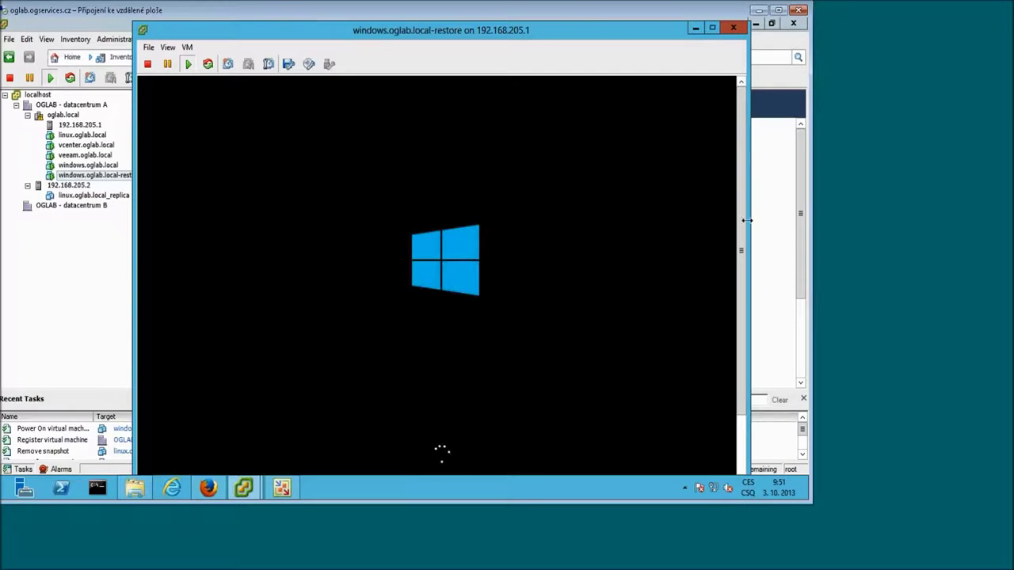
left_click_drag(739, 228, 740, 268)
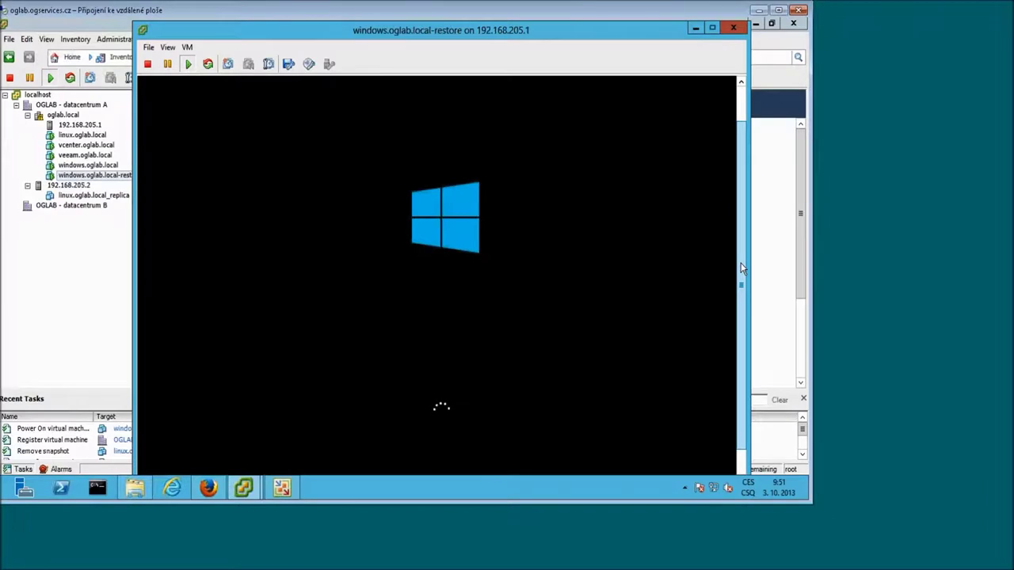
left_click(697, 29)
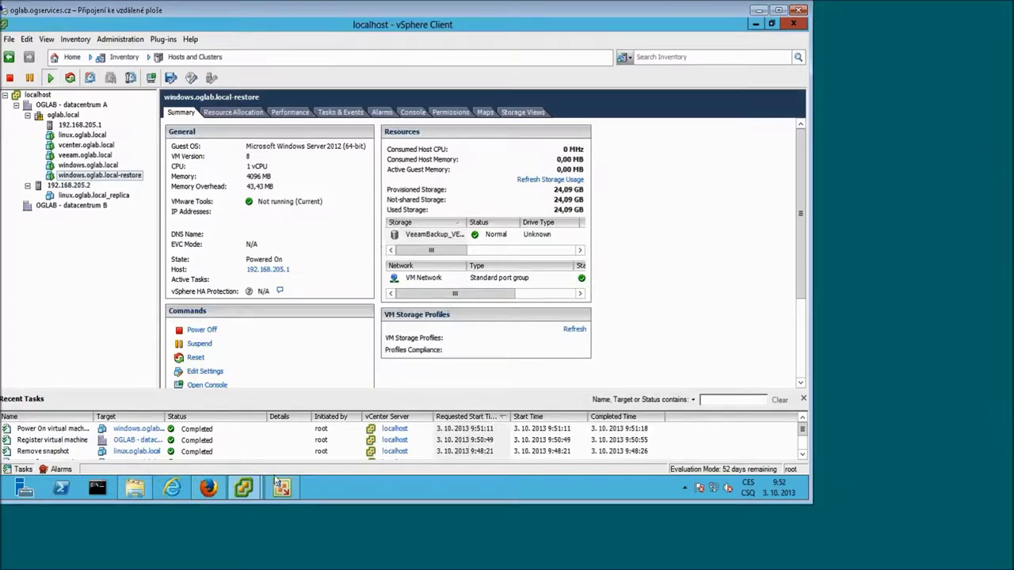
Switch to Veeam Backup & Replication and stop publishing windows.oglab.local-restore from the active instant recoveries
mouse_move(282, 490)
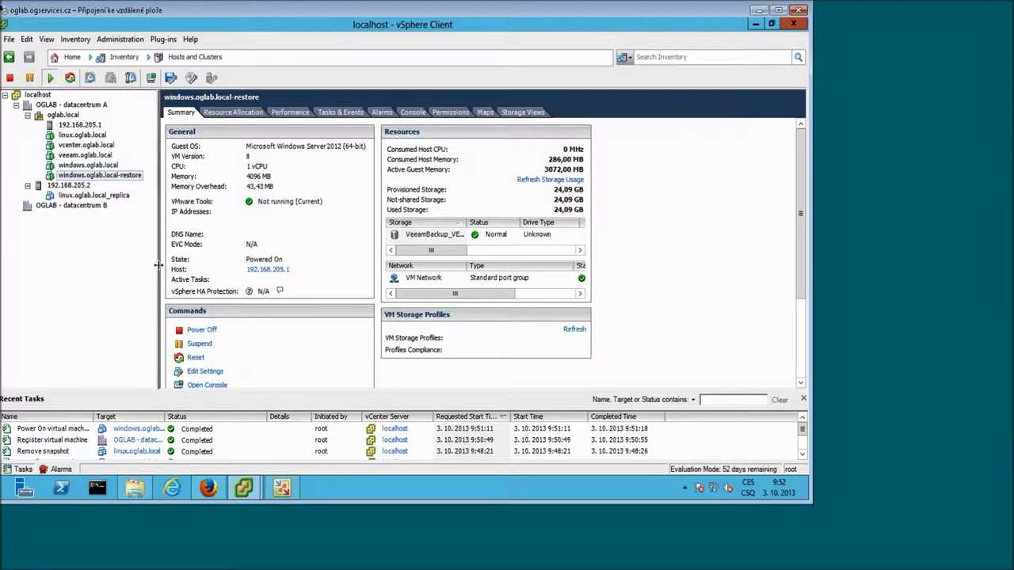
left_click_drag(164, 265, 171, 266)
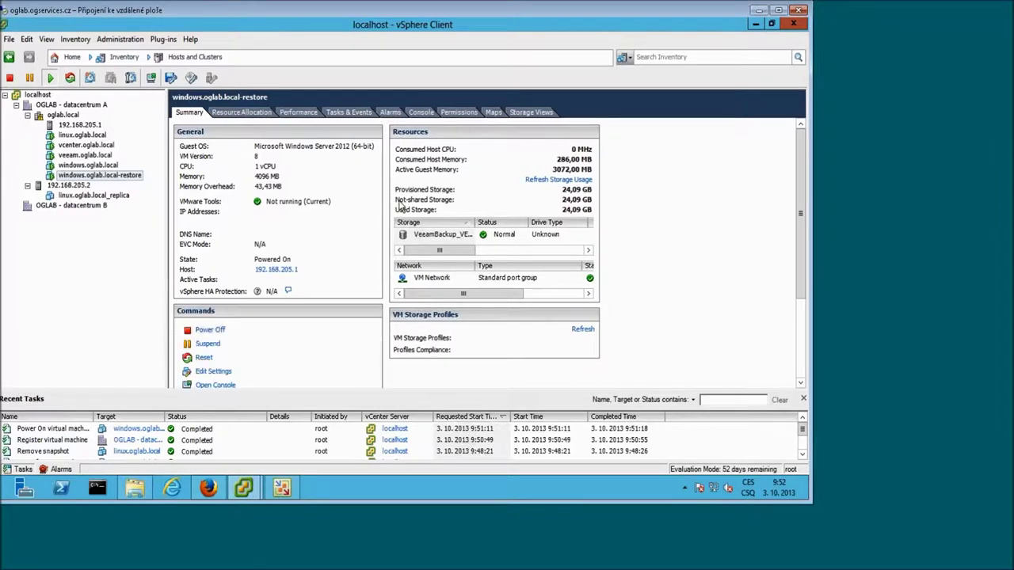
left_click(283, 489)
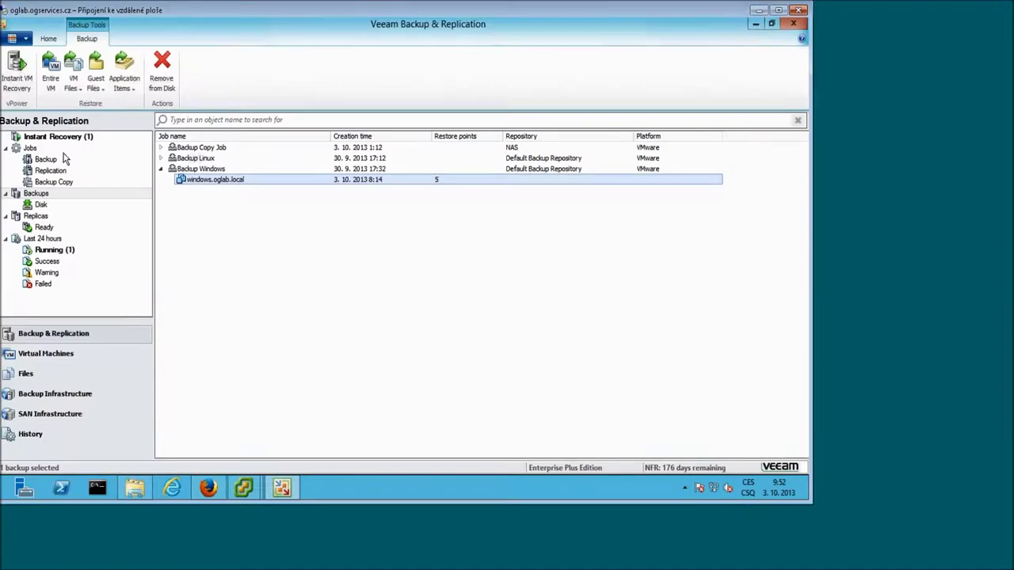
left_click(37, 140)
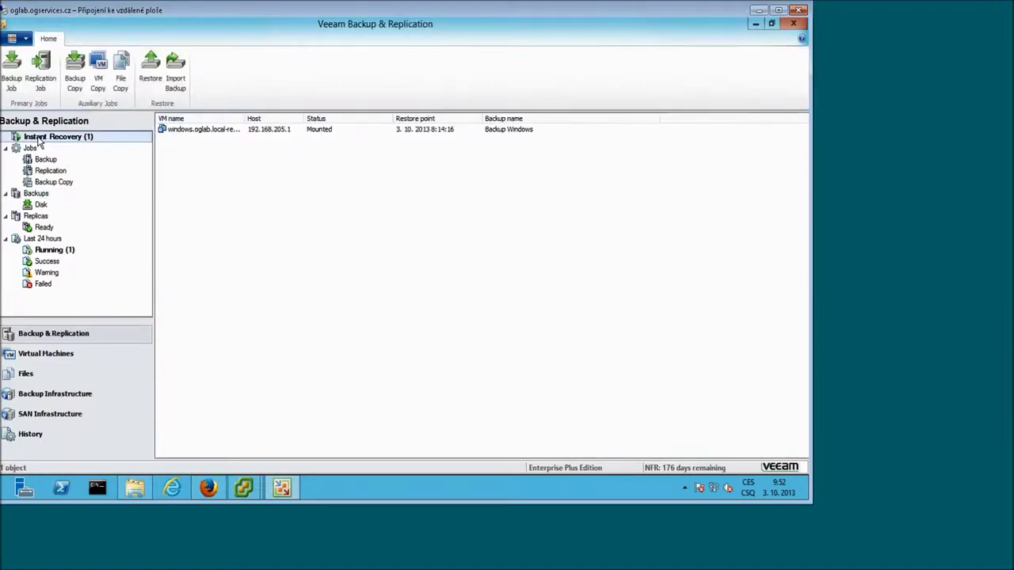
left_click(191, 131)
left_click(195, 130)
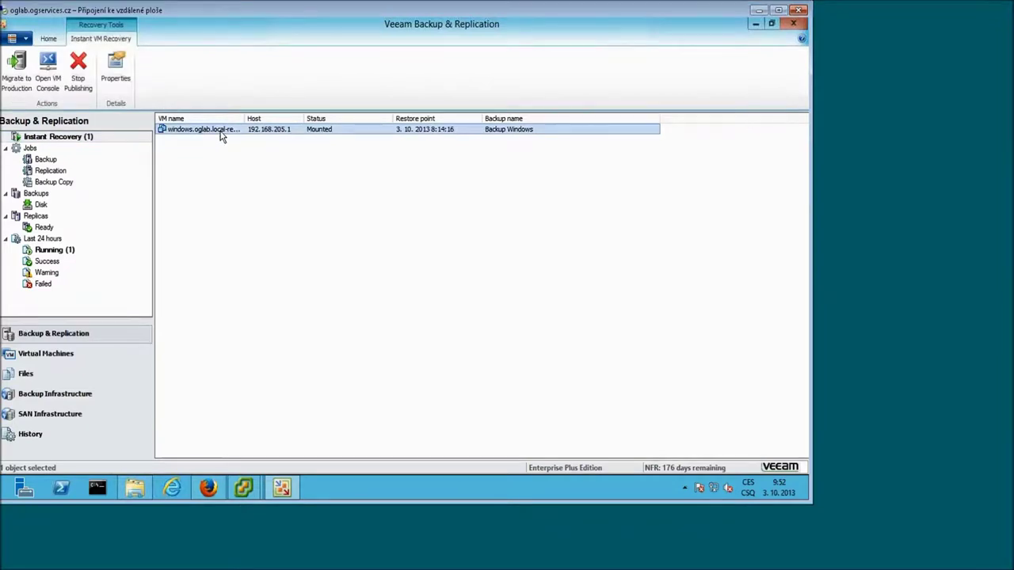
right_click(222, 135)
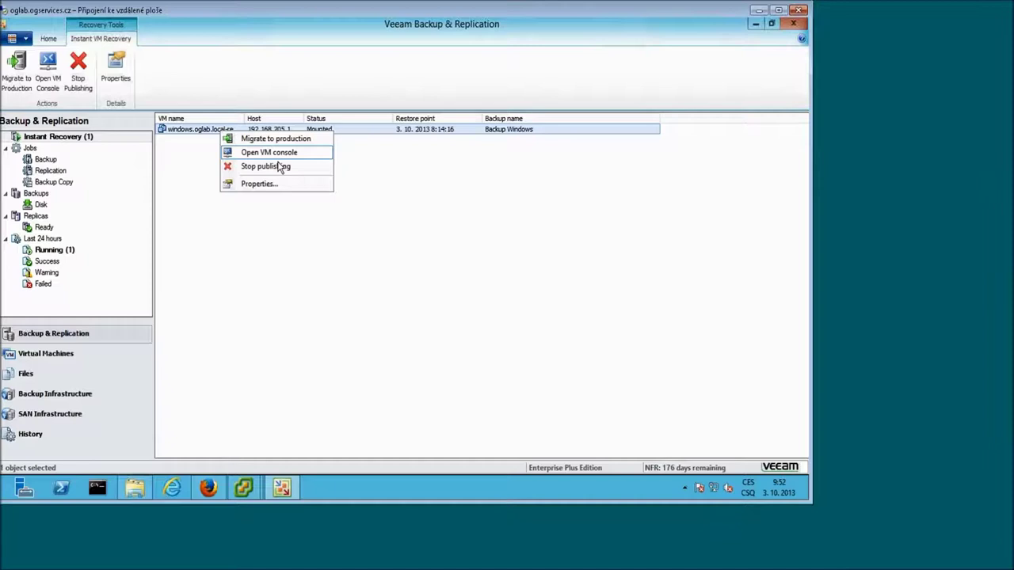
left_click(277, 168)
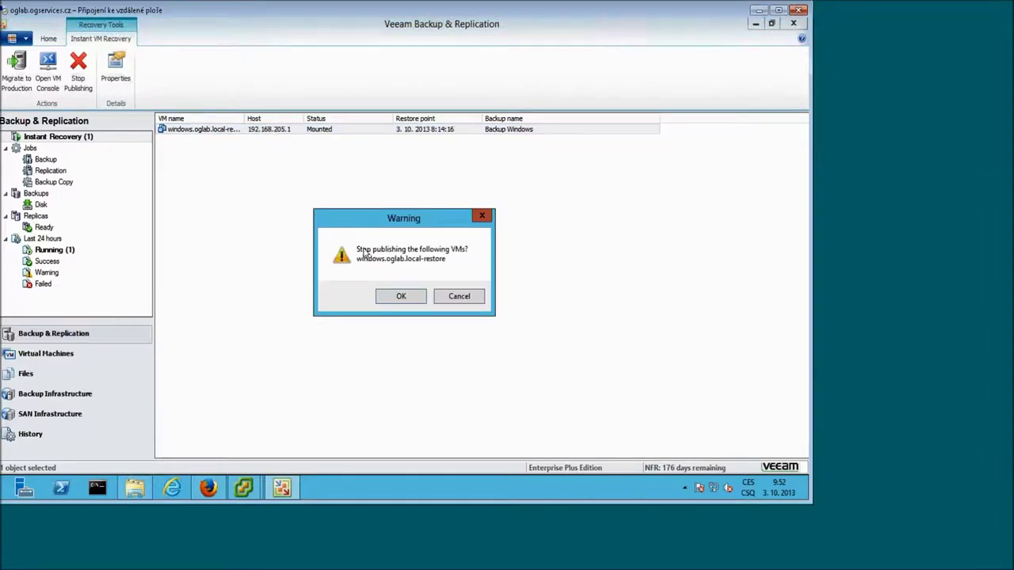
left_click(396, 296)
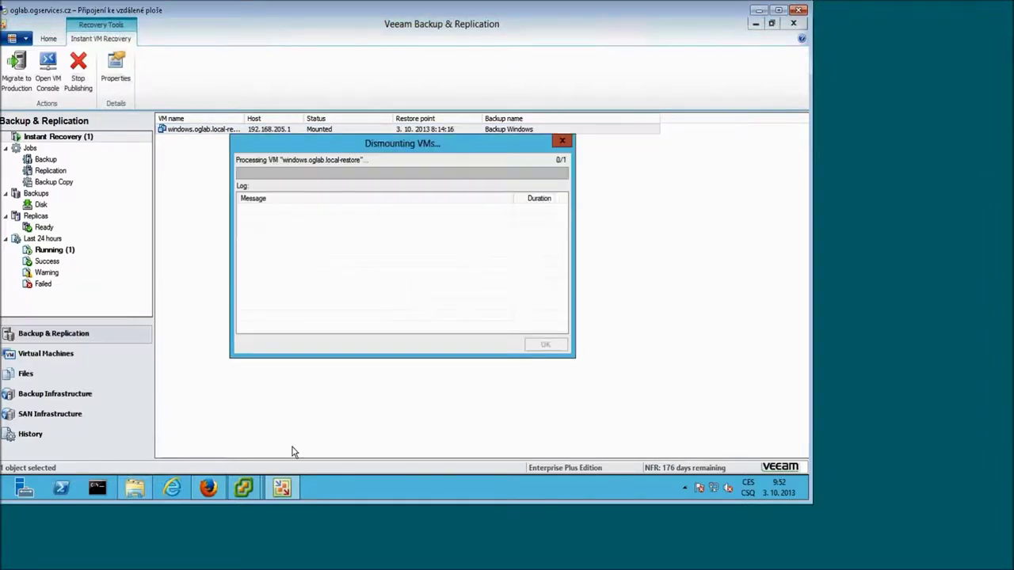
Switch to vSphere Client to check the inventory during the dismount, and view the summary of the original windows.oglab.local VM
left_click(247, 487)
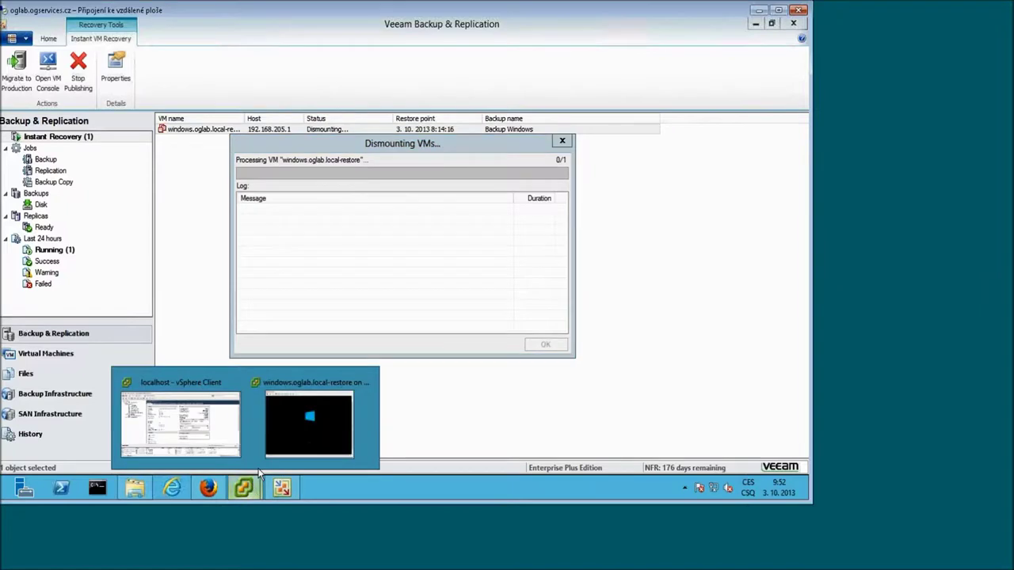
left_click(174, 408)
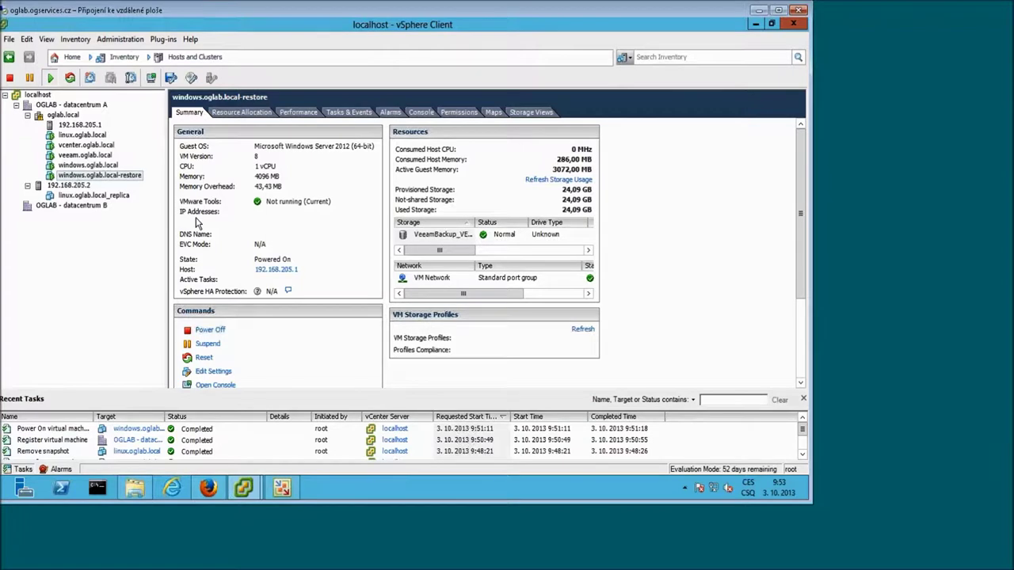
mouse_move(287, 493)
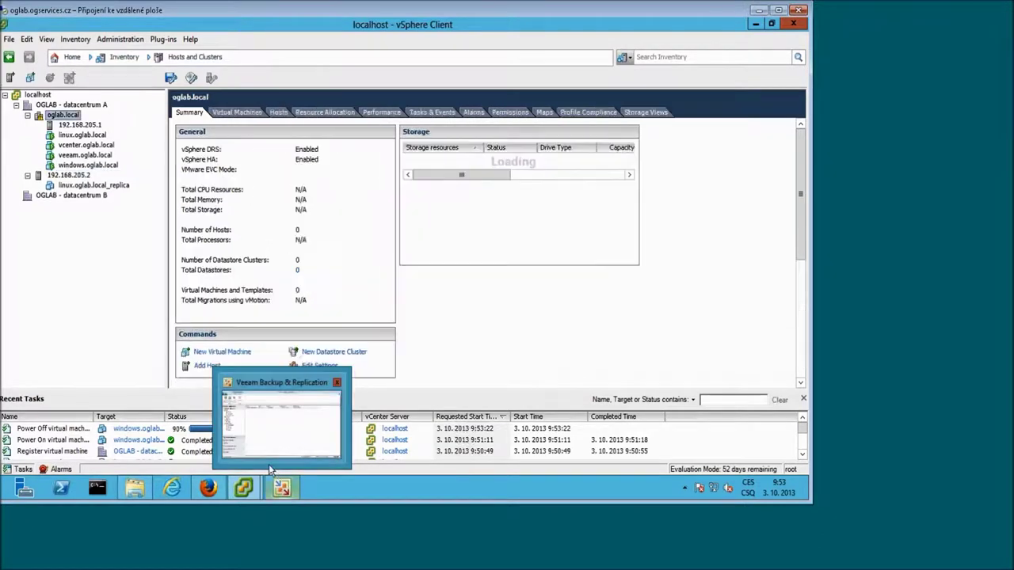
left_click(89, 165)
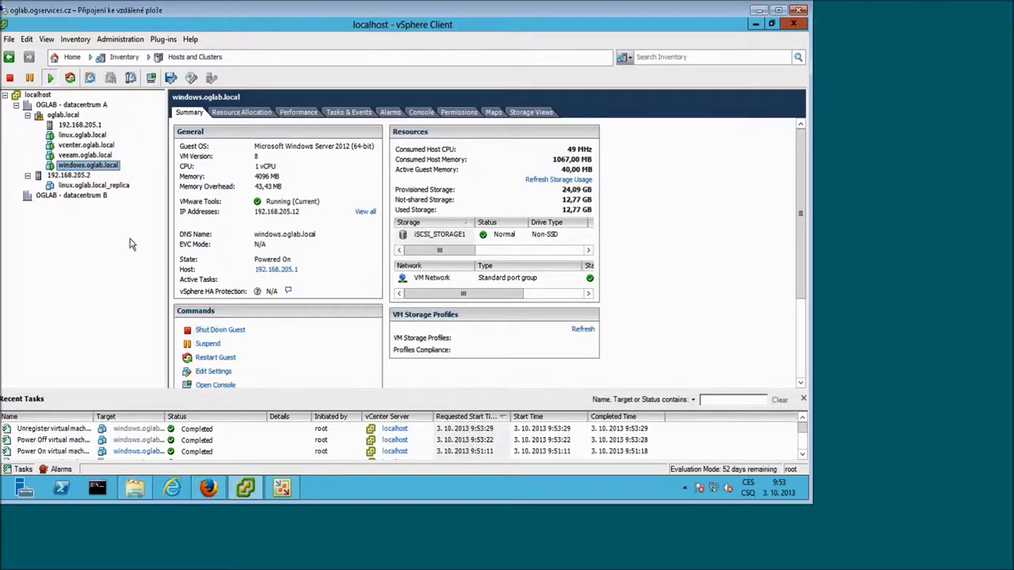
Switch to Veeam Backup & Replication, dismiss the dismount log, and expand the Backup Windows job among the disk backups
left_click(283, 488)
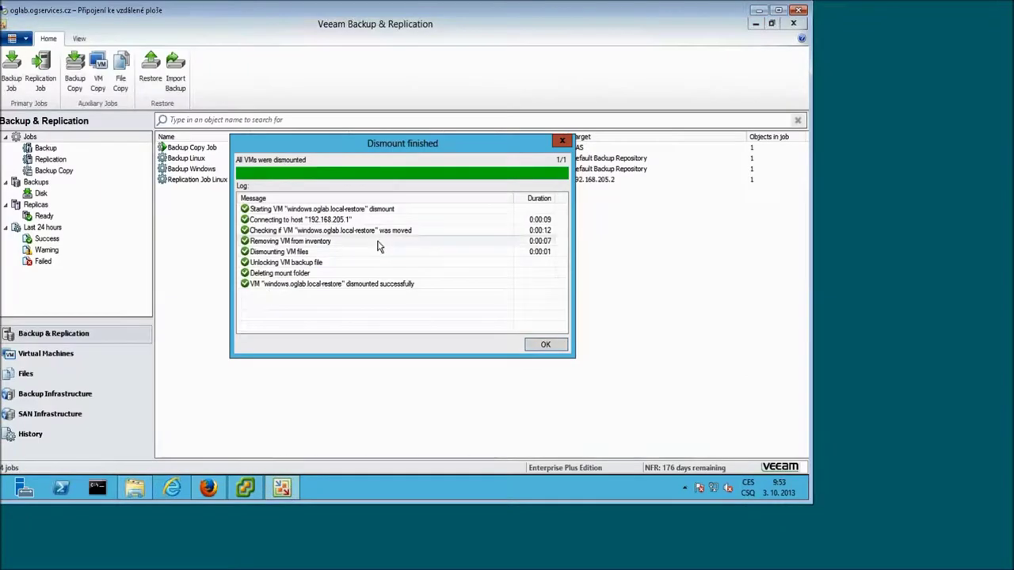
left_click(537, 345)
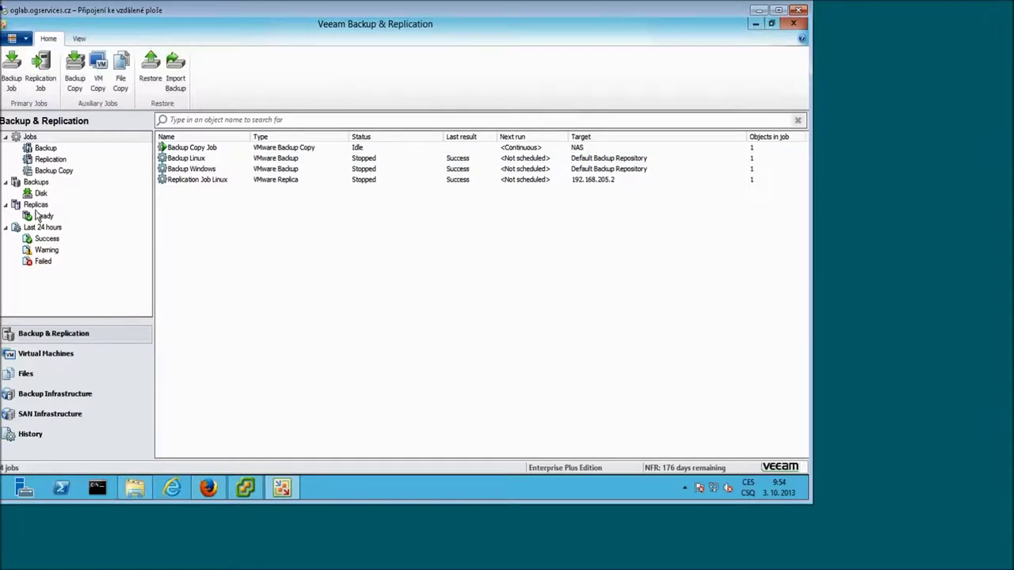
left_click(40, 194)
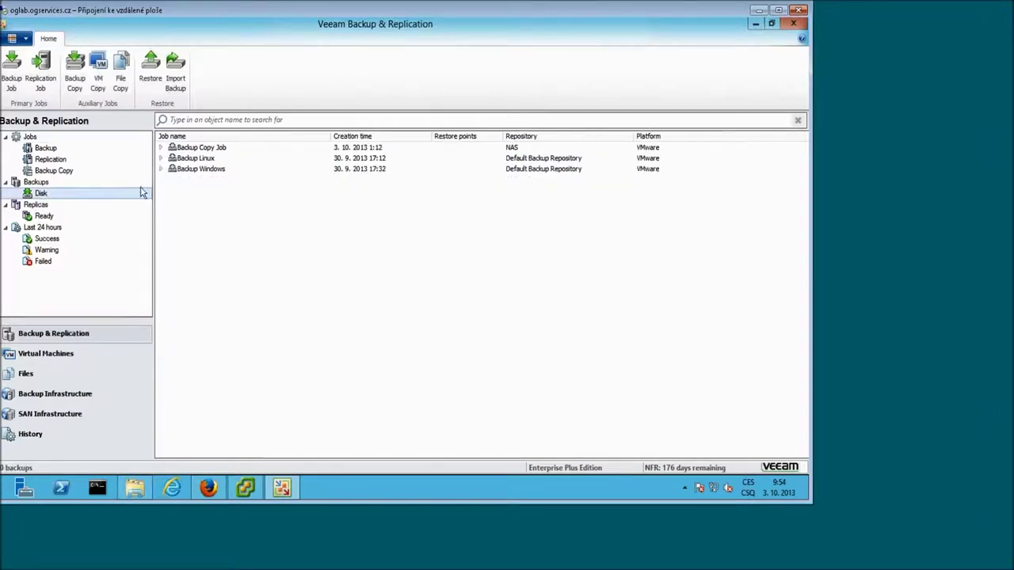
left_click(161, 169)
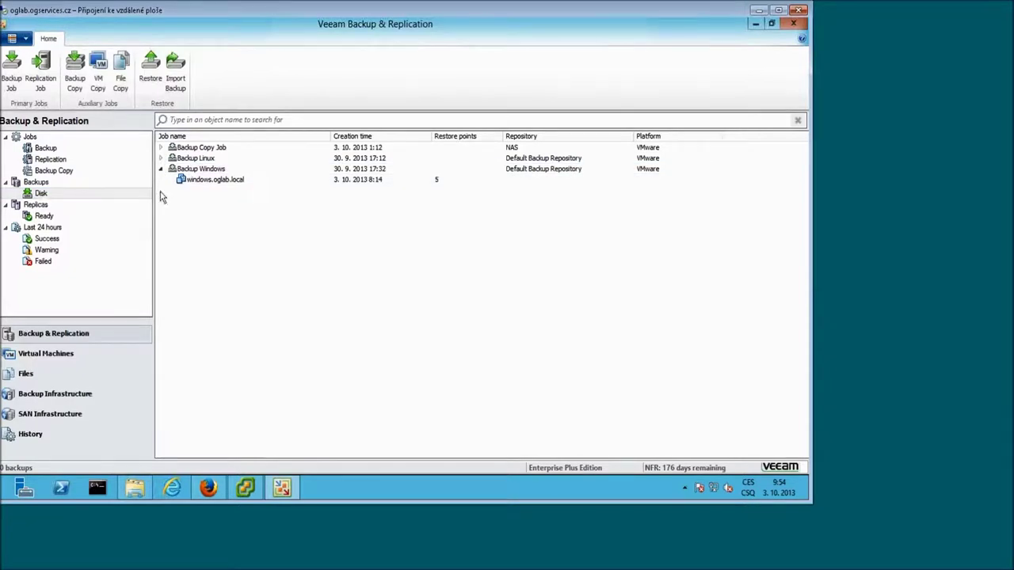
Start a Windows guest file restore of windows.oglab.local from the 3. 10. 2013 8:14:16 restore point, without giving a reason
left_click(209, 182)
right_click(212, 184)
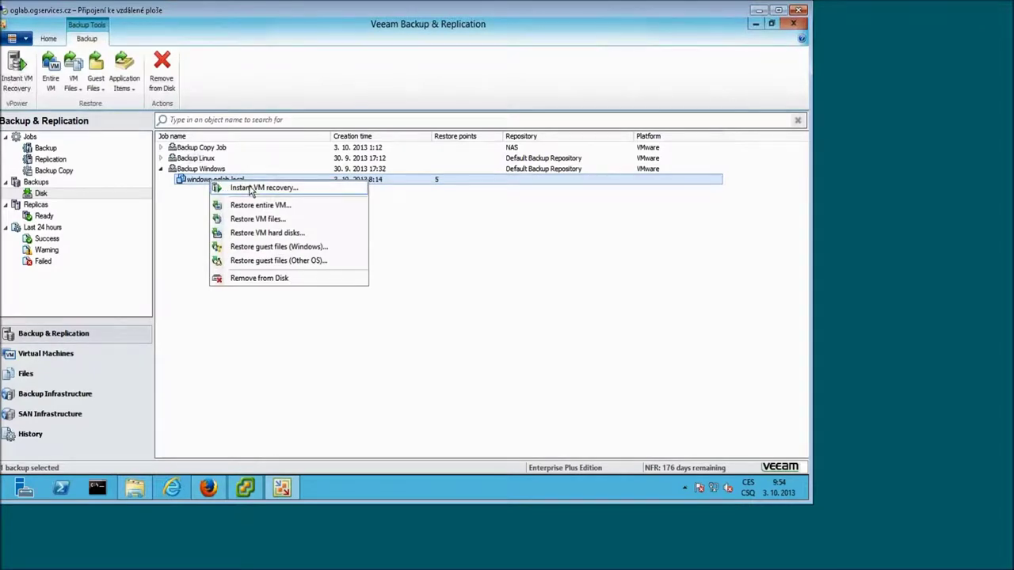
left_click(273, 248)
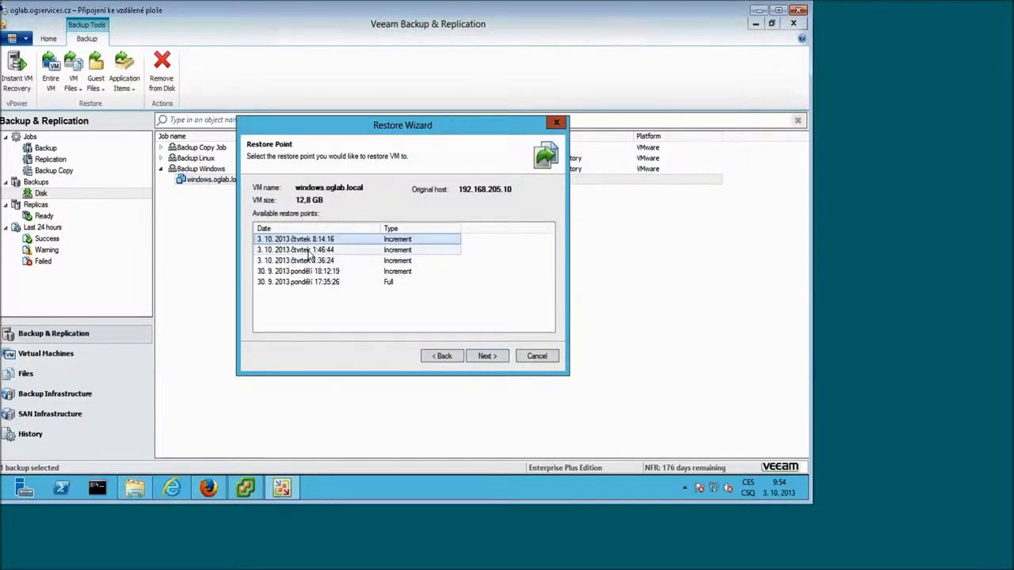
left_click(484, 357)
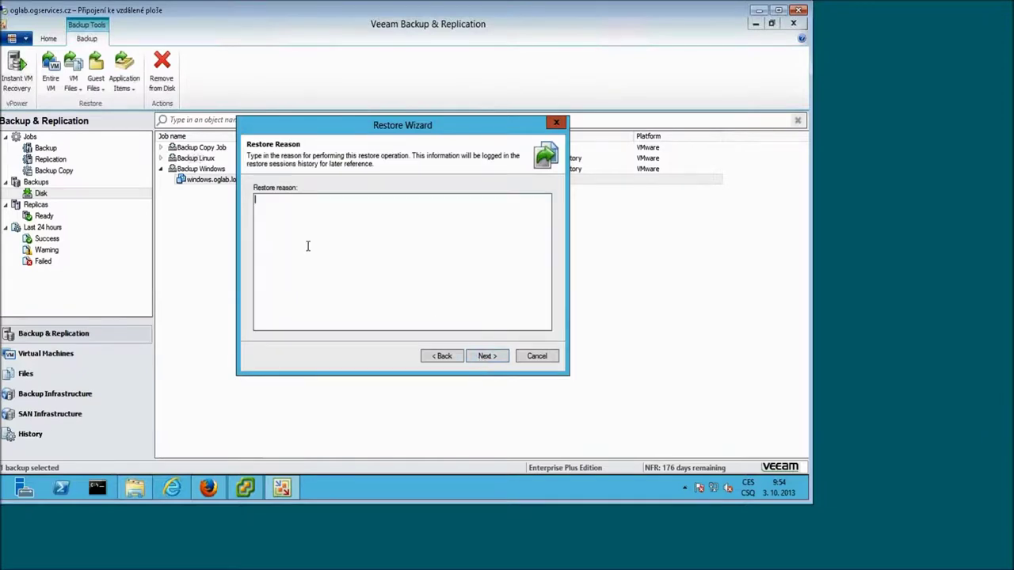
left_click(496, 358)
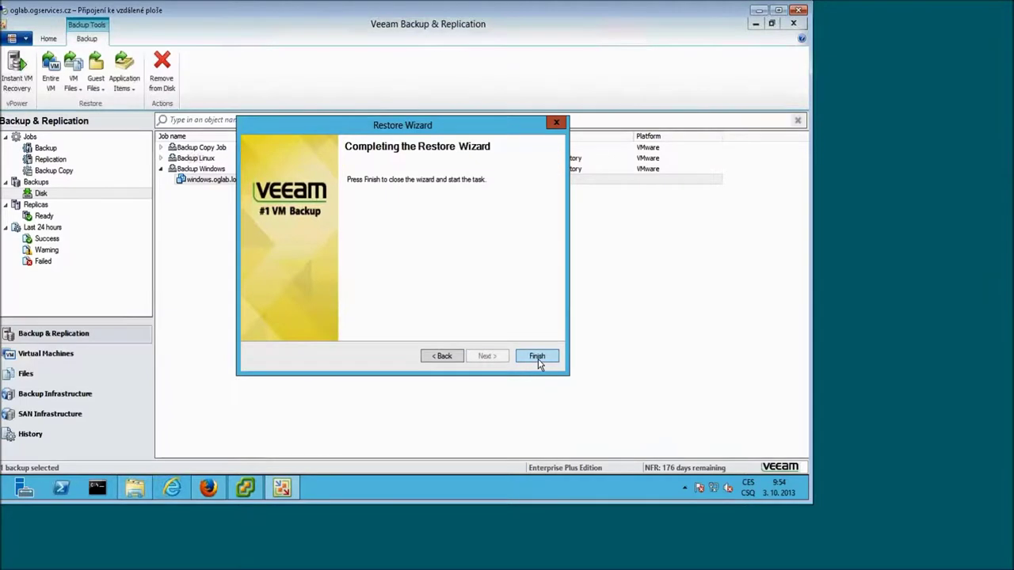
left_click(538, 358)
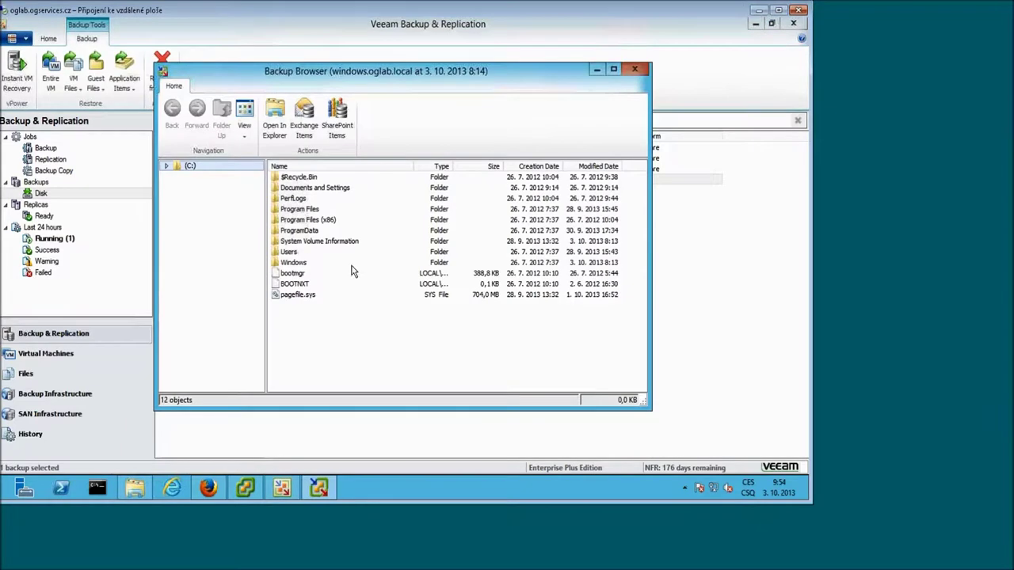
Browse the mounted backup of windows.oglab.local to the Desktop folder under C:\Users\Administrator
left_click(167, 166)
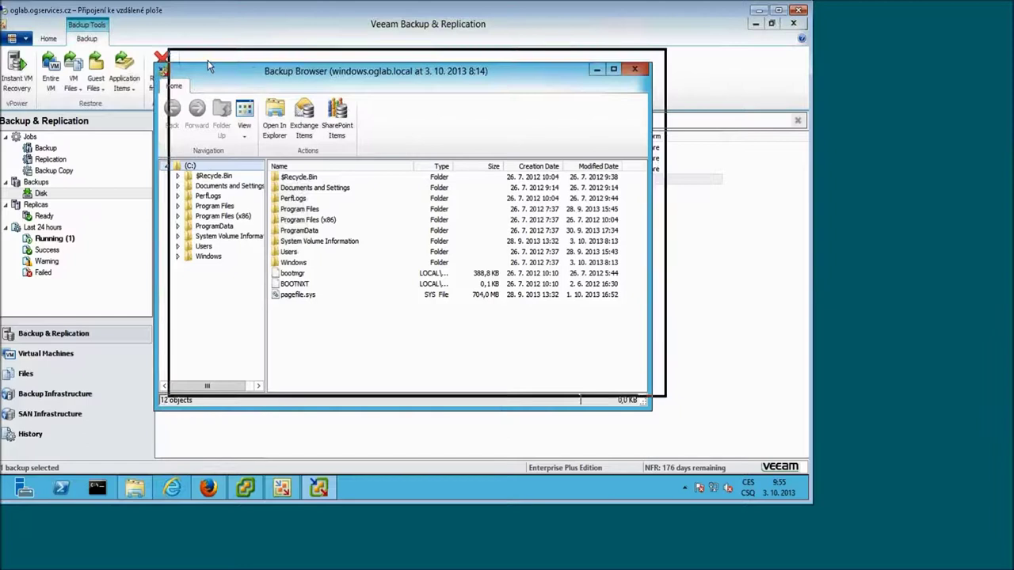
left_click_drag(208, 66, 221, 53)
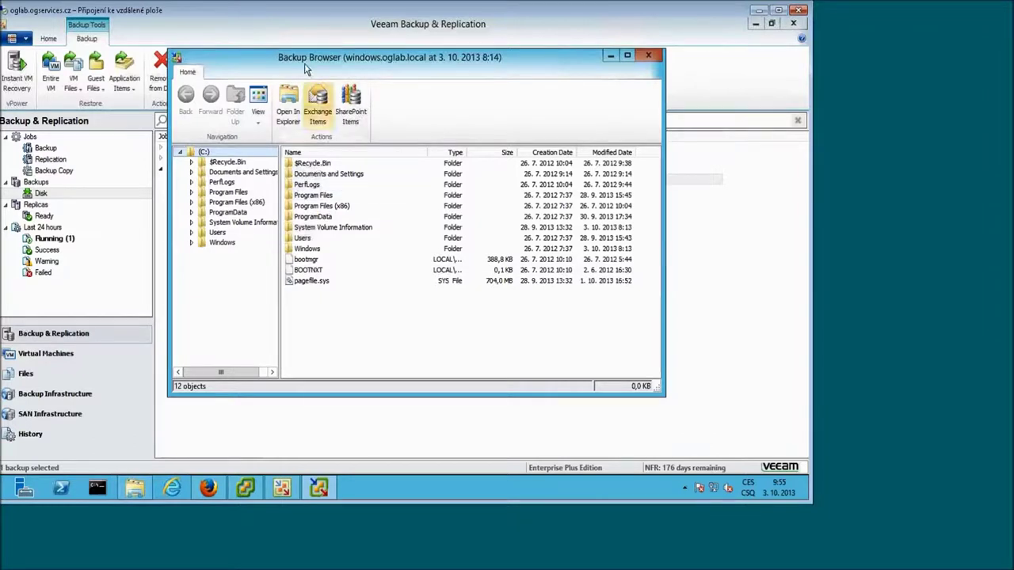
left_click_drag(308, 57, 285, 59)
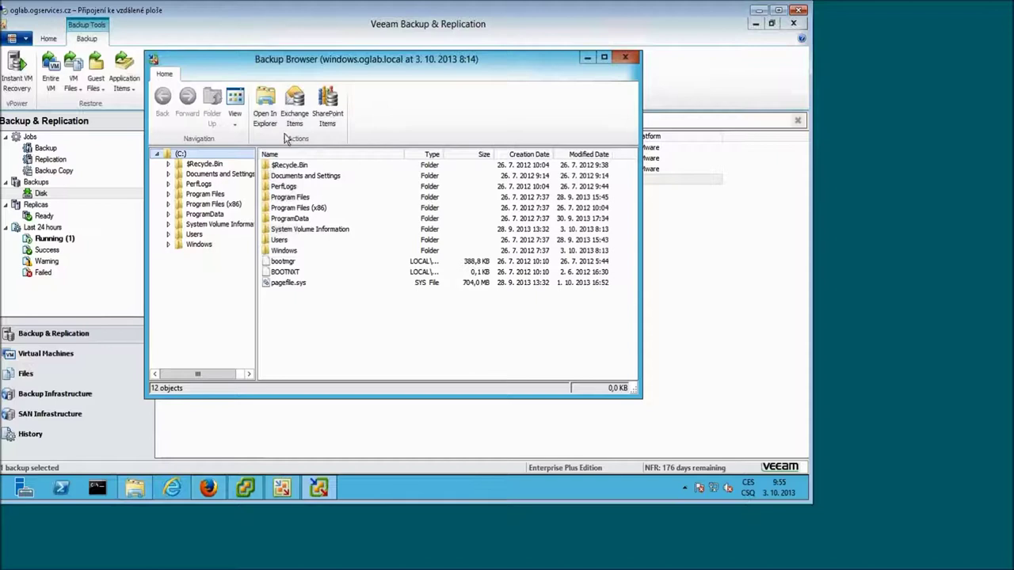
double_click(195, 236)
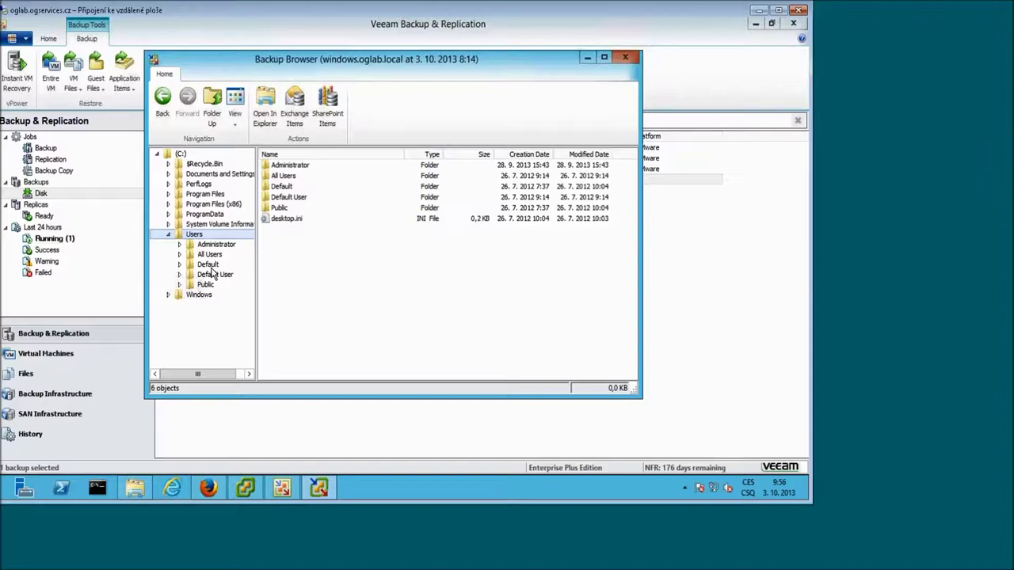
left_click(216, 244)
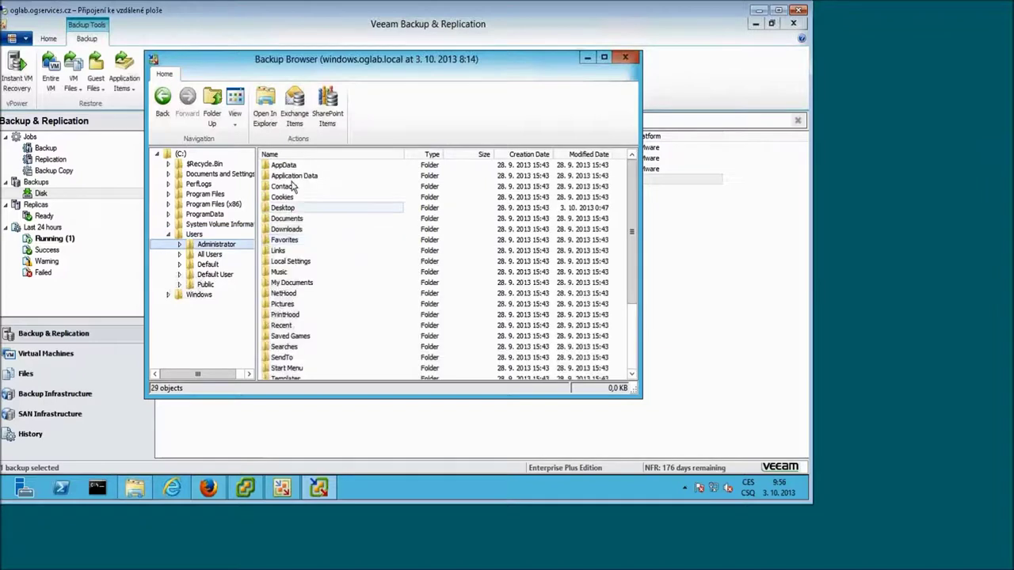
double_click(290, 208)
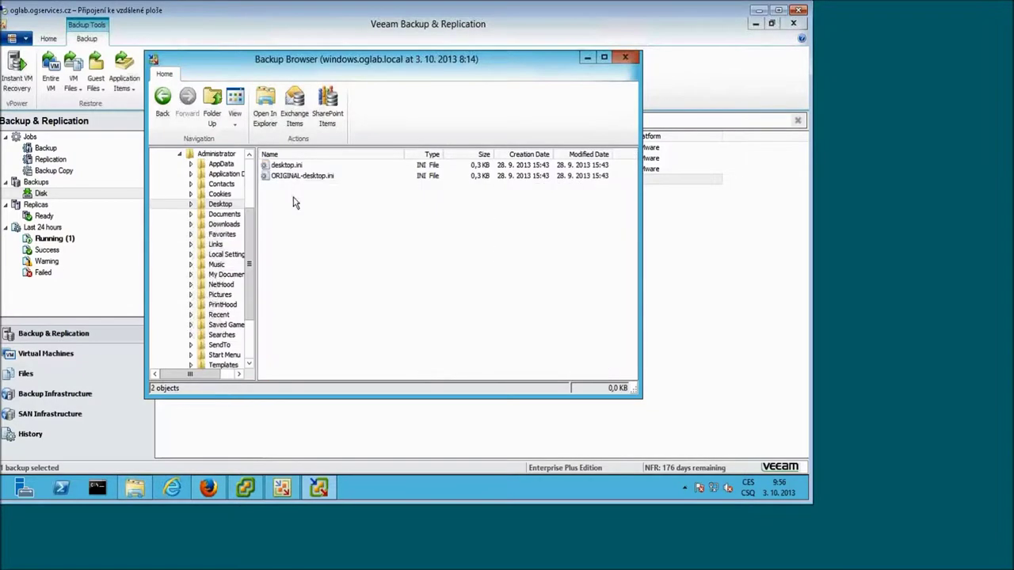
Look at the copy-out dialog for desktop.ini and the restore options for the Desktop folder, and close the Backup Browser
right_click(290, 168)
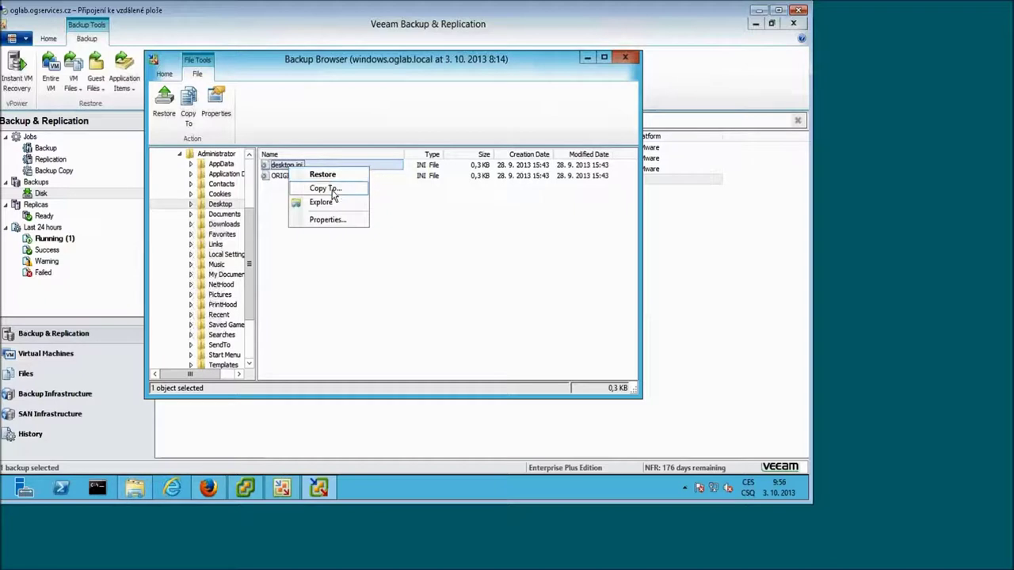
left_click(333, 190)
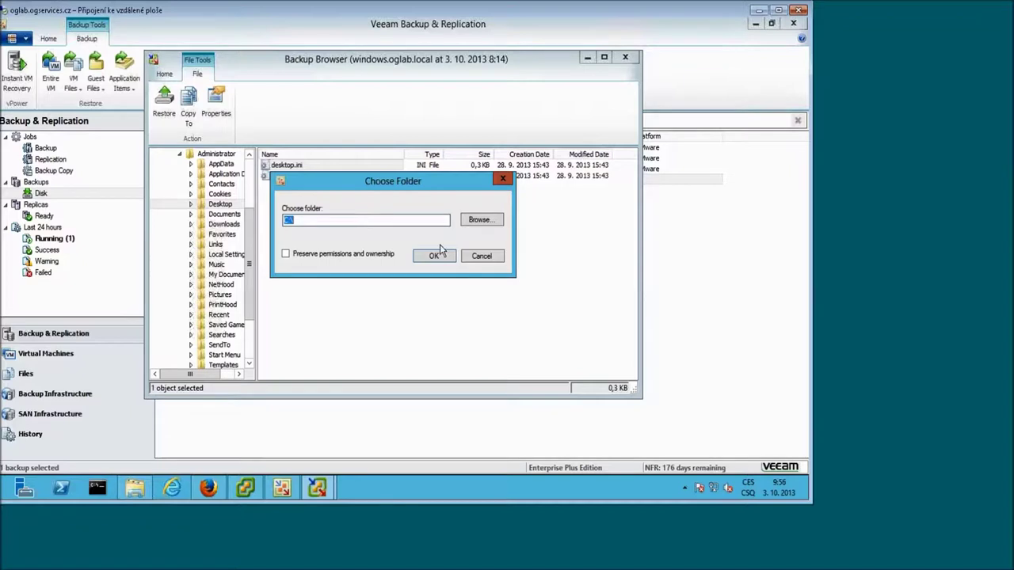
left_click(481, 256)
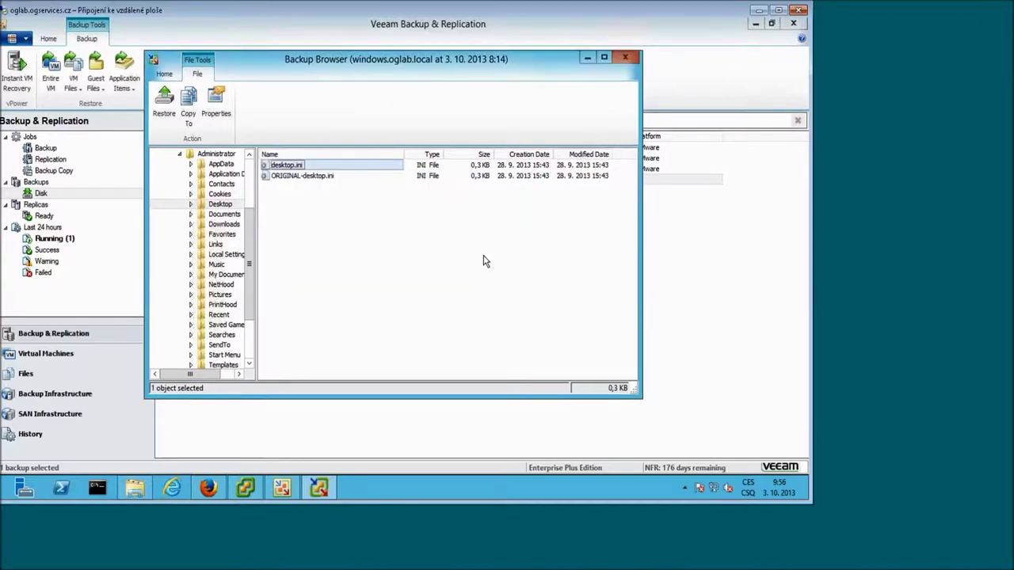
right_click(222, 207)
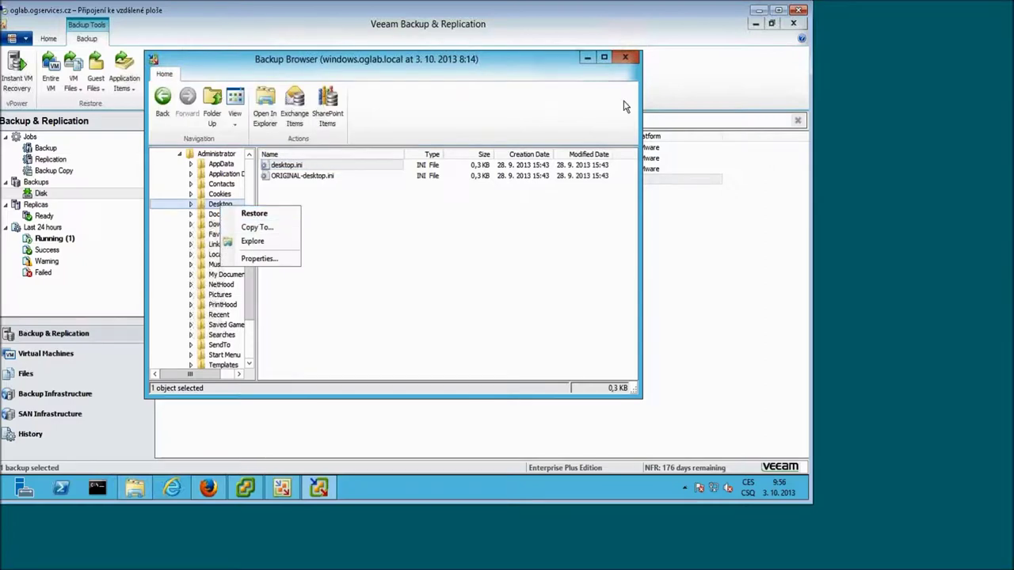
left_click(628, 60)
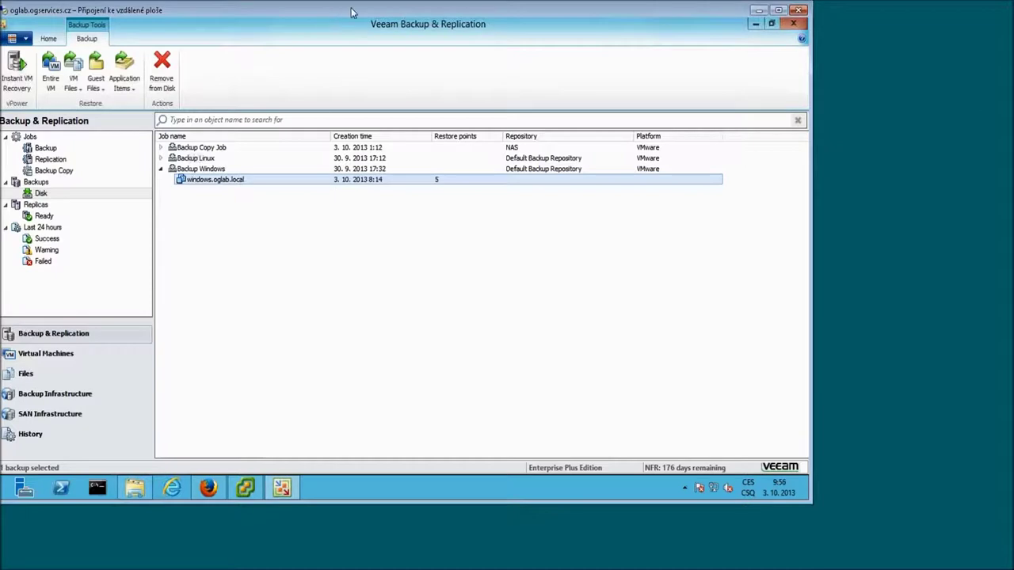
Review the restore options offered for the windows.oglab.local backup without starting a restore
left_click_drag(353, 12, 385, 12)
right_click(228, 181)
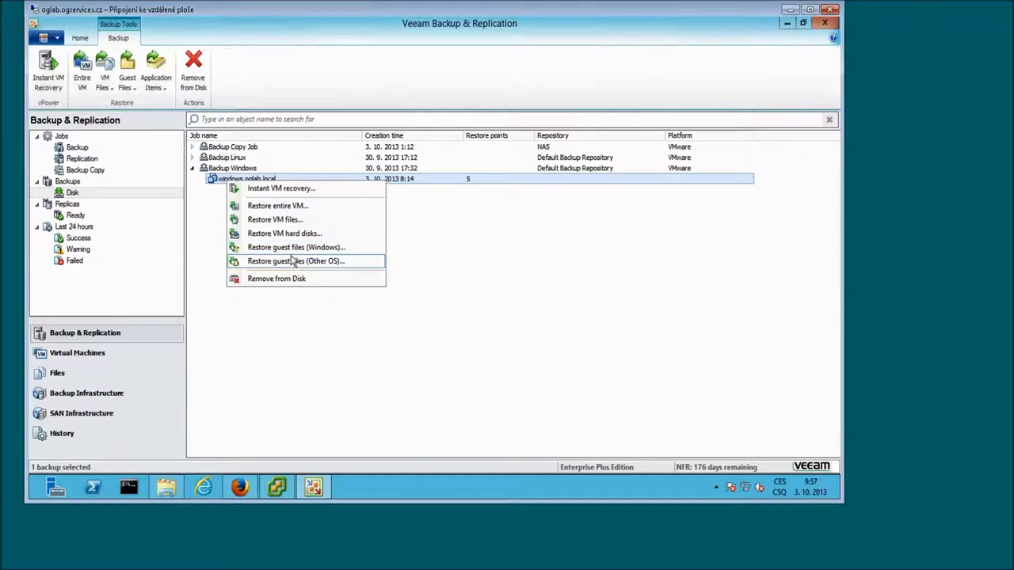
left_click(449, 298)
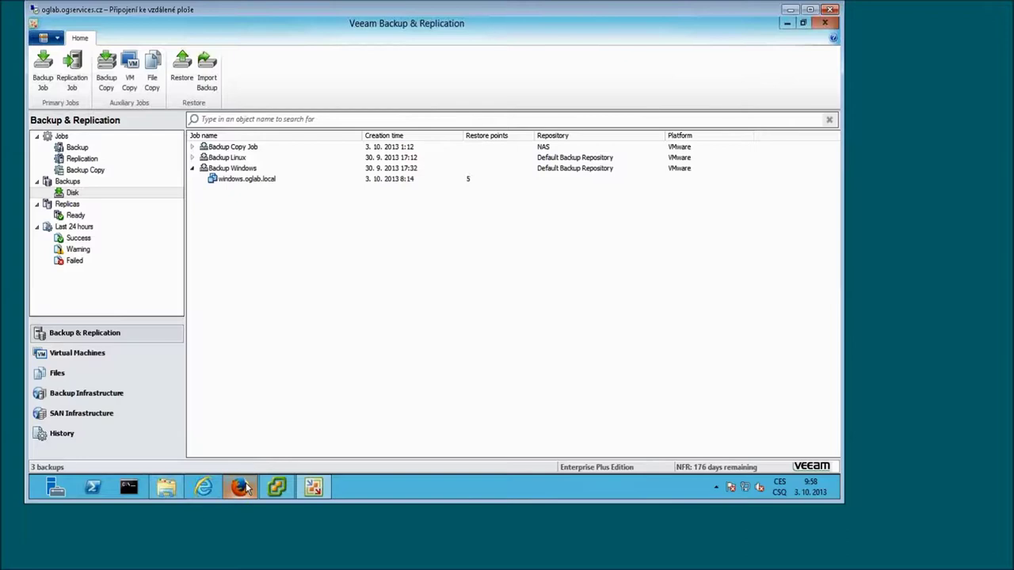
Switch to Firefox and log in to Veeam Backup Enterprise Manager with the saved administrator credentials
mouse_move(245, 486)
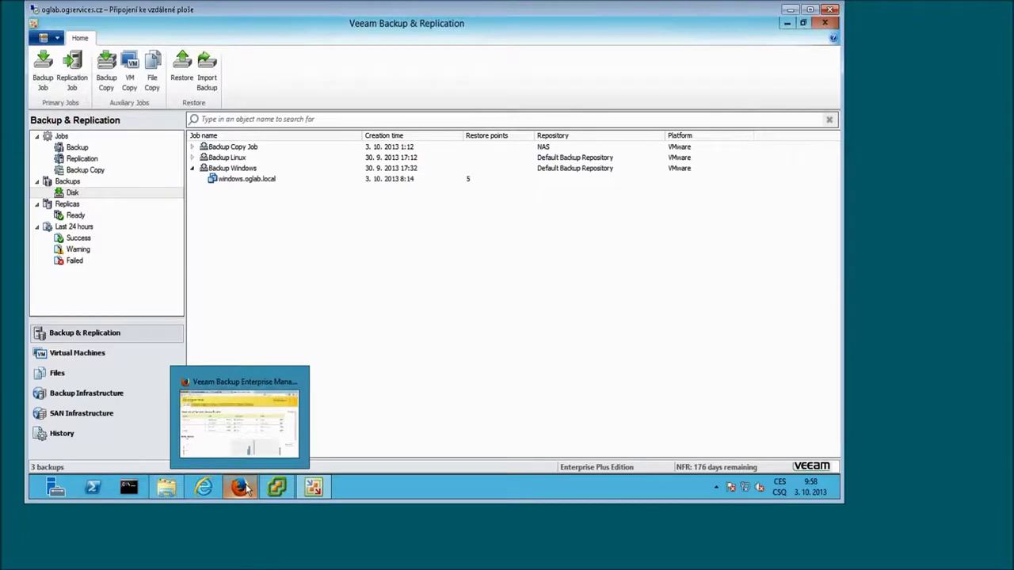
left_click(245, 486)
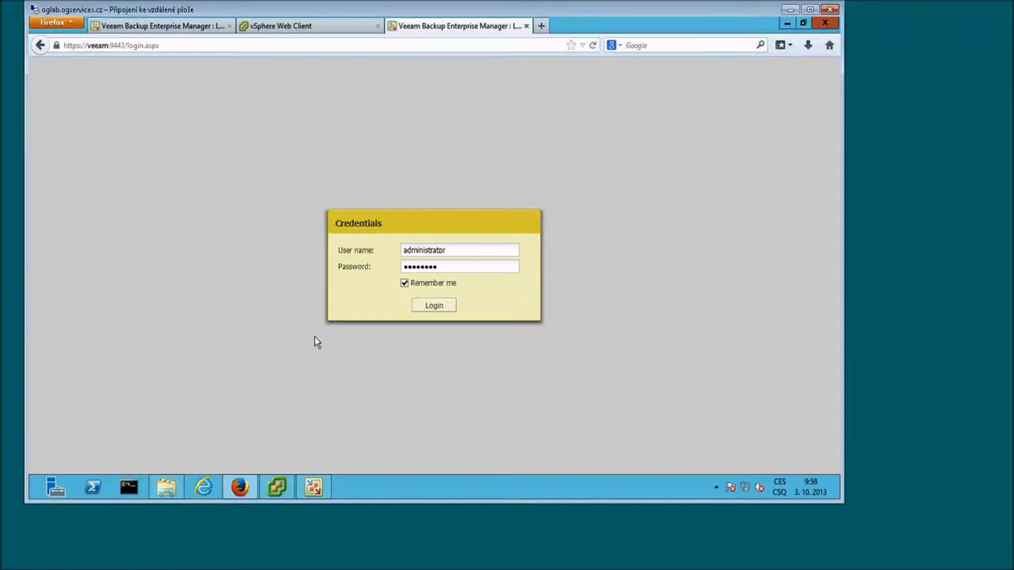
left_click(434, 307)
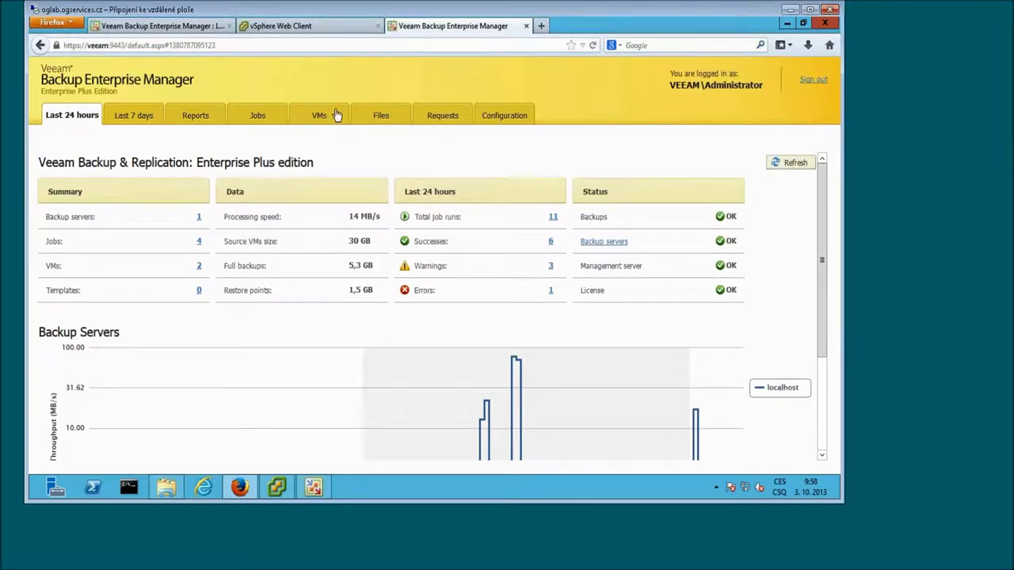
Open the file restore page and pick windows.oglab.local from the VM list
left_click(379, 117)
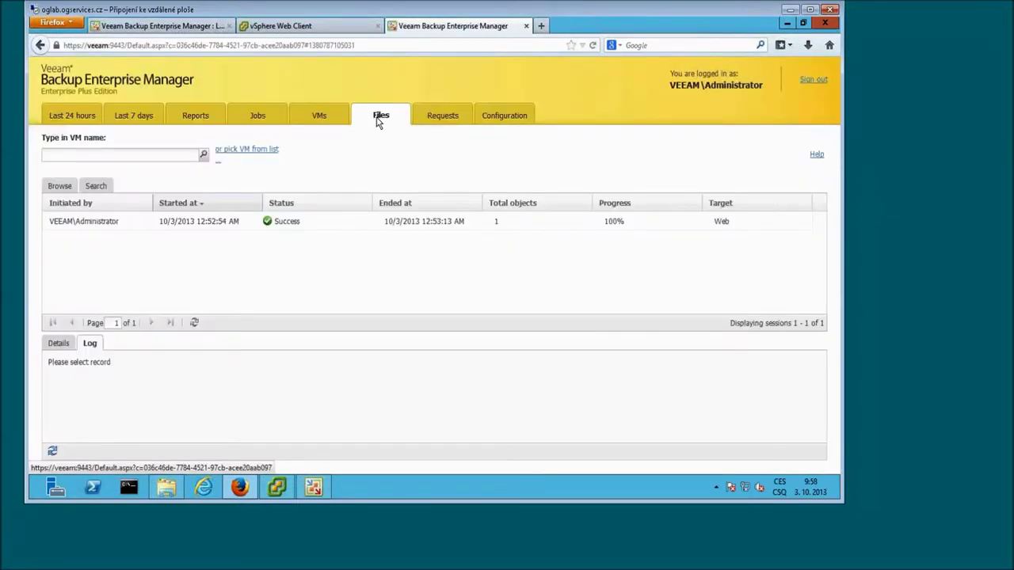
left_click(257, 150)
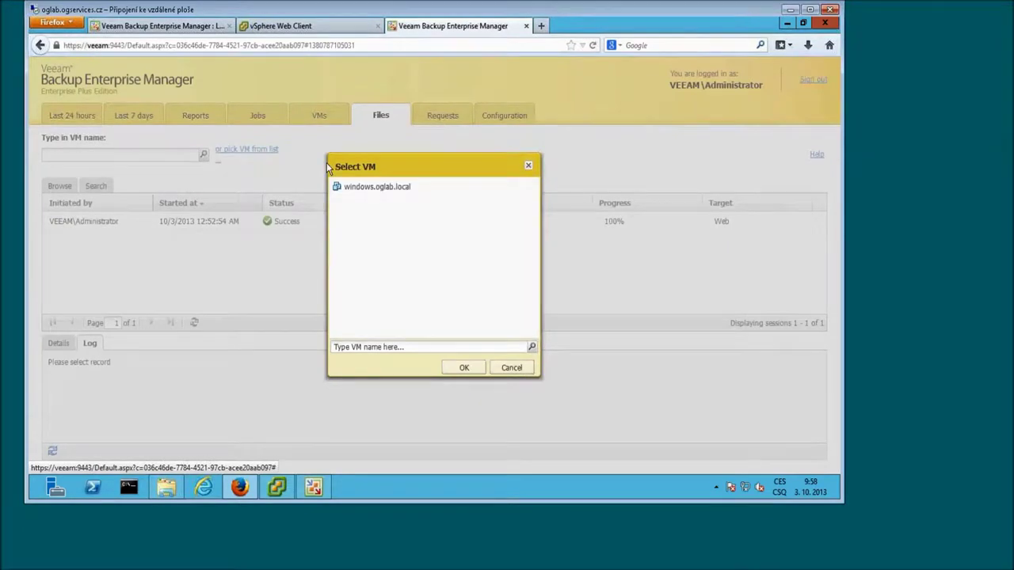
left_click(359, 193)
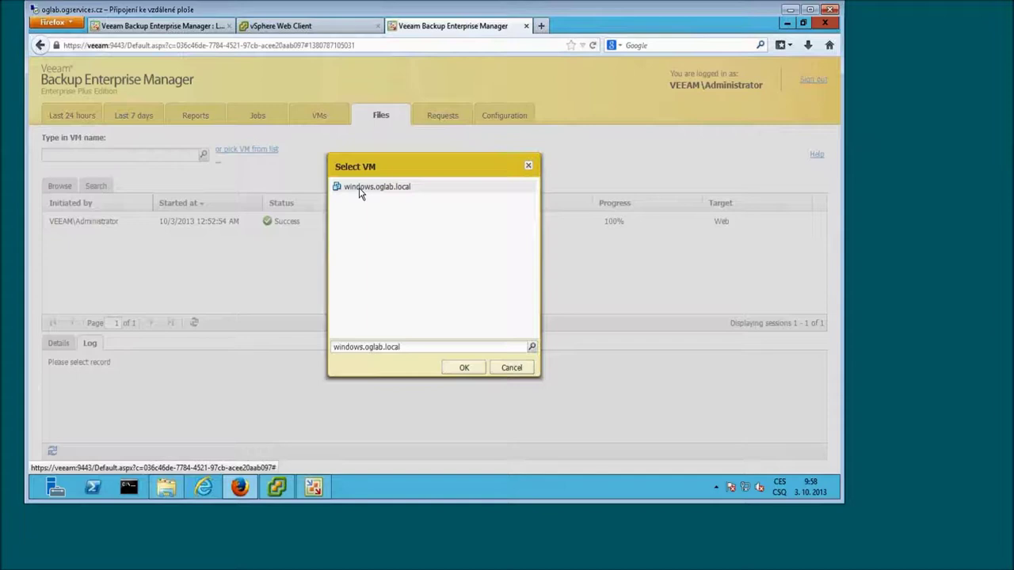
left_click(462, 369)
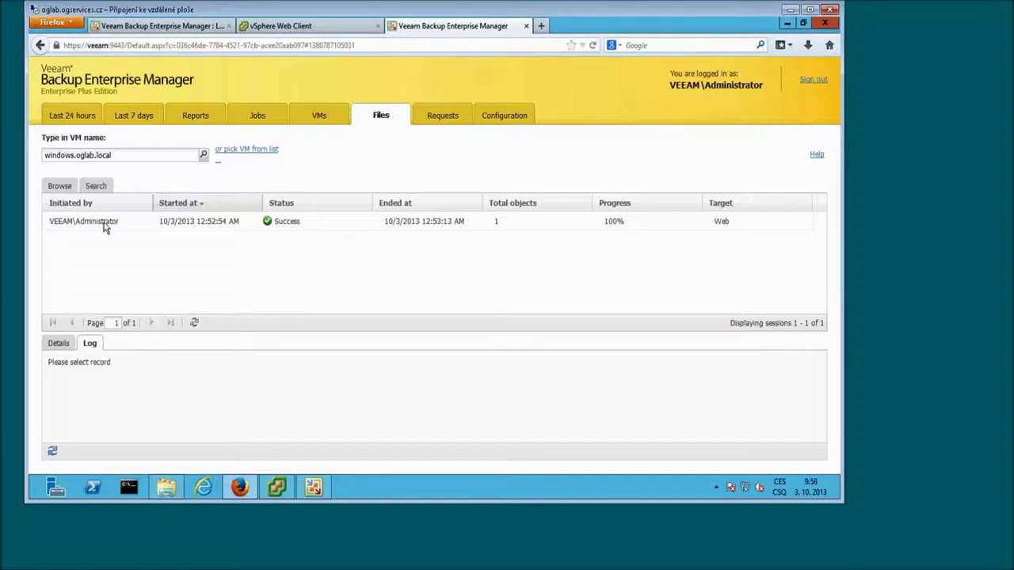
Browse the windows.oglab.local restore point to C:\Users\Administrator and download ntuser.ini from the backup
left_click(58, 189)
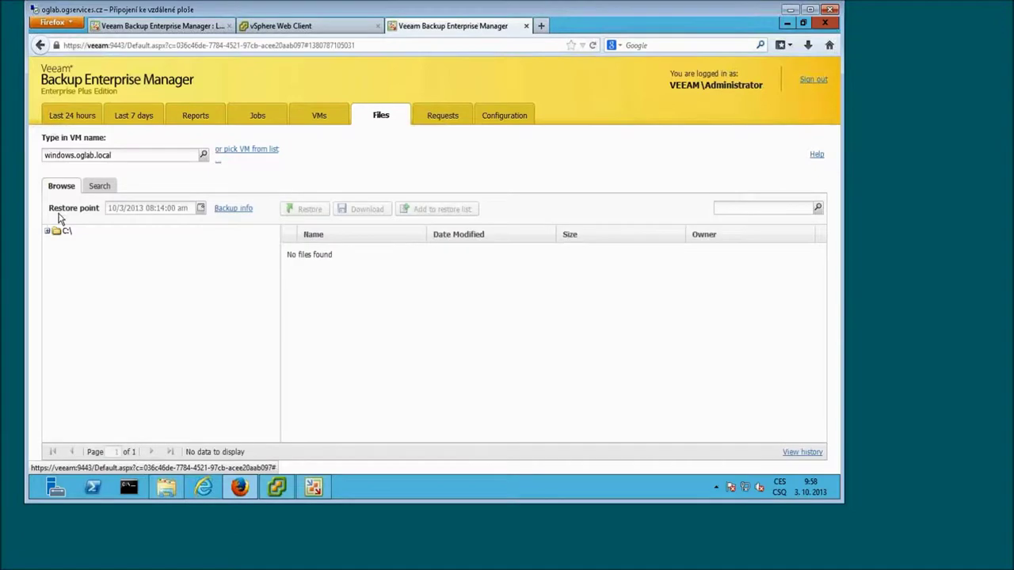
left_click(48, 232)
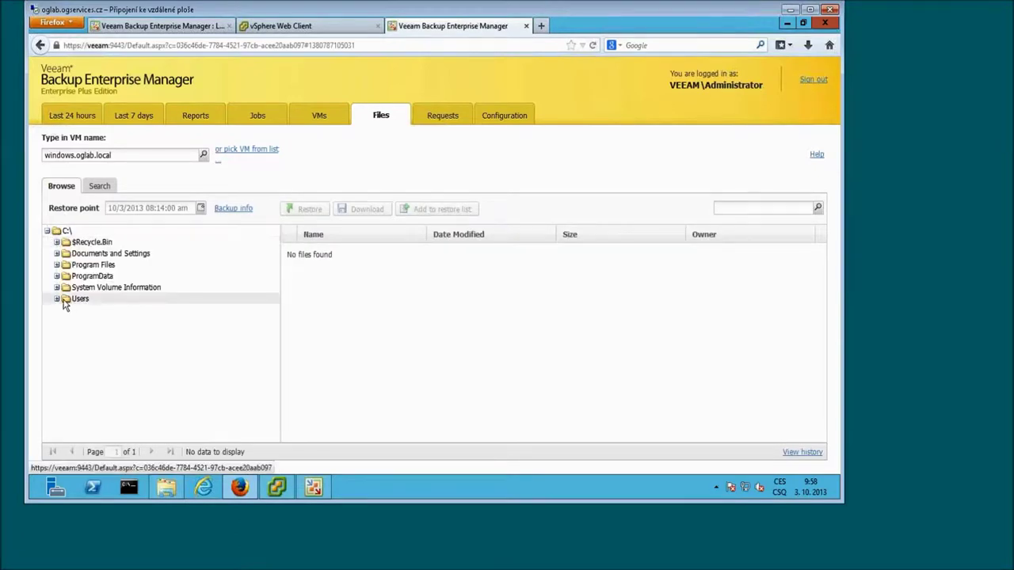
left_click(56, 299)
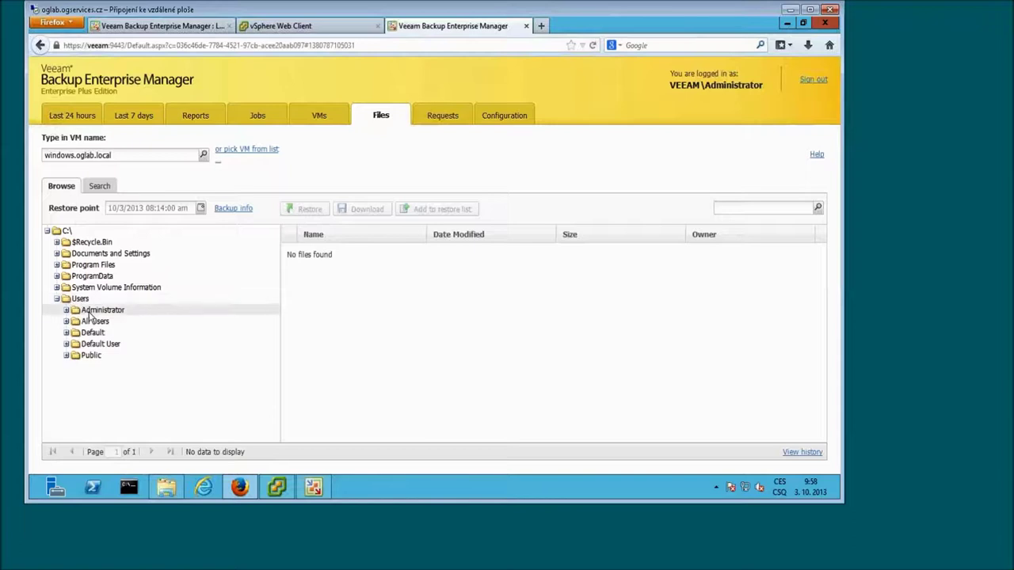
left_click(95, 311)
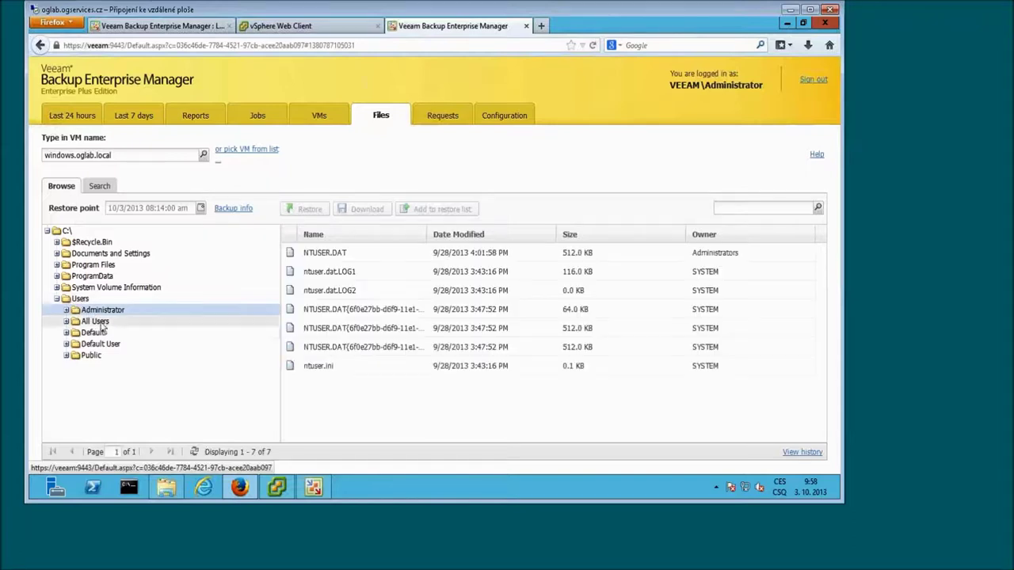
left_click(321, 371)
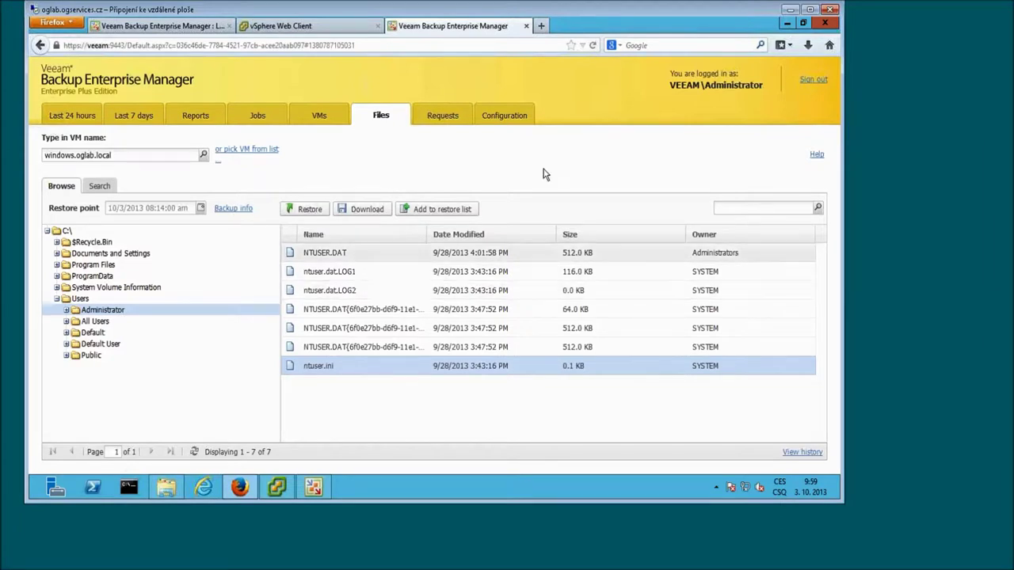
left_click(376, 213)
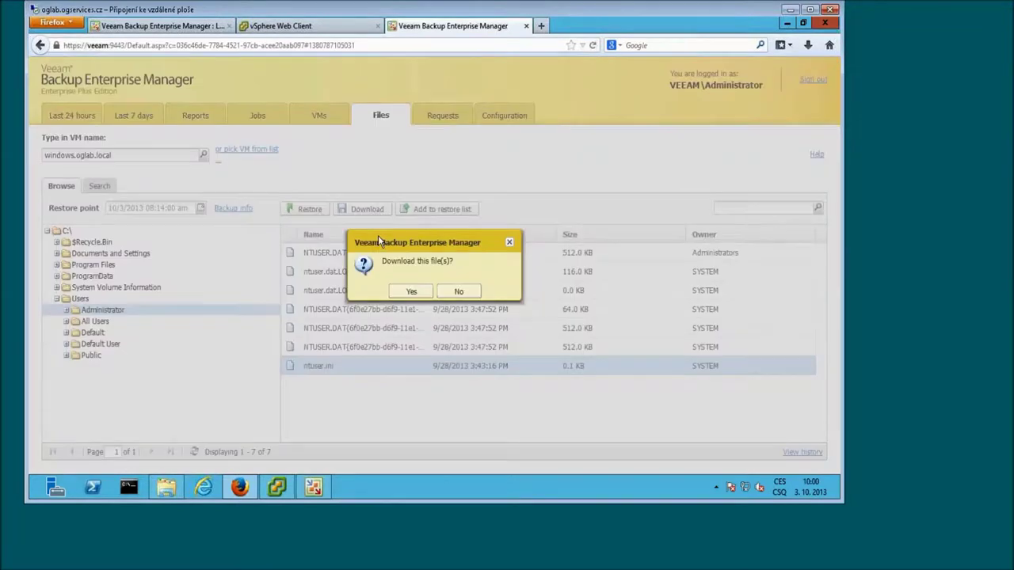
left_click(409, 291)
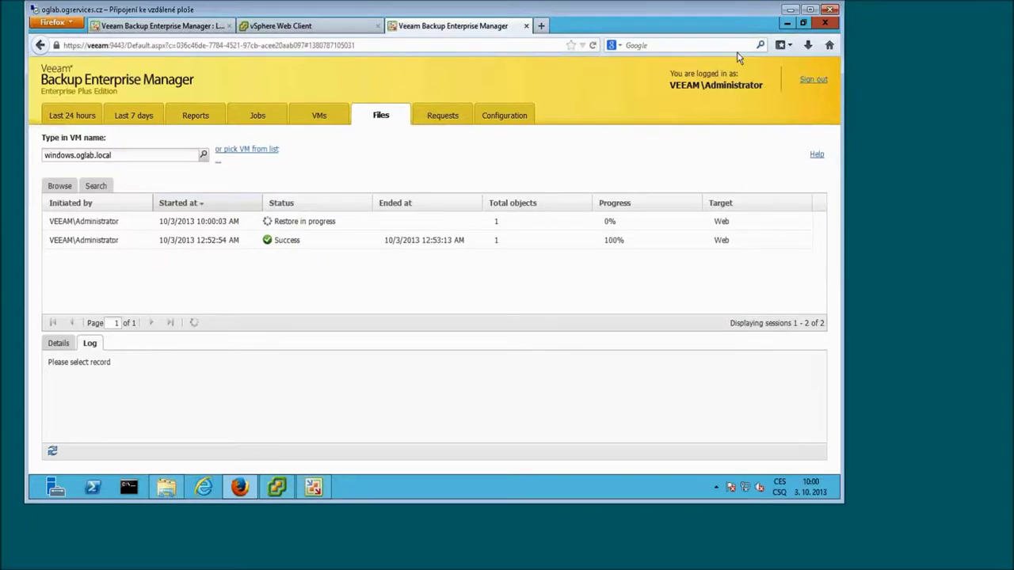
Switch to the Veeam Backup & Replication console and review the last run of Replication Job Linux
left_click(788, 25)
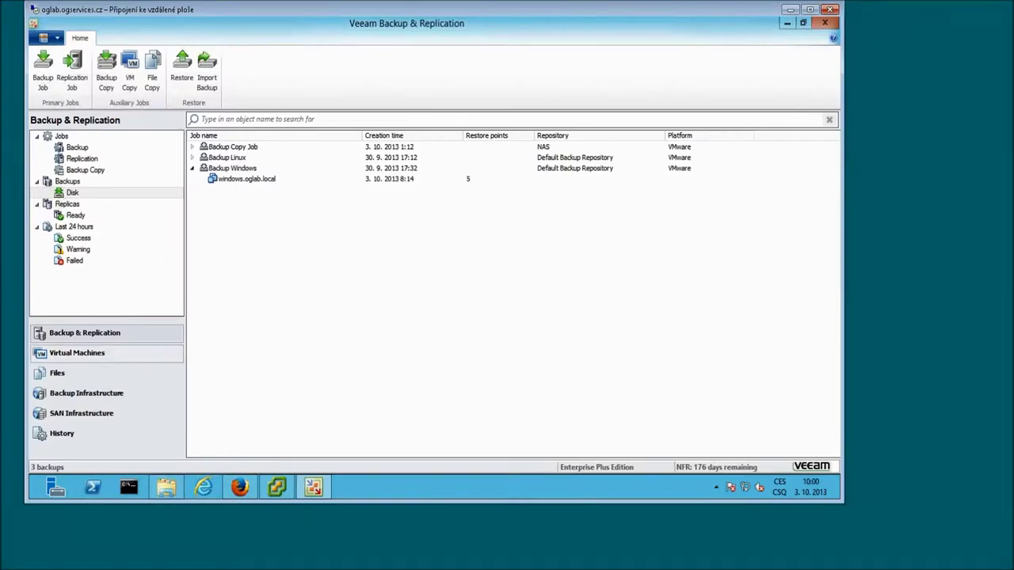
key("super")
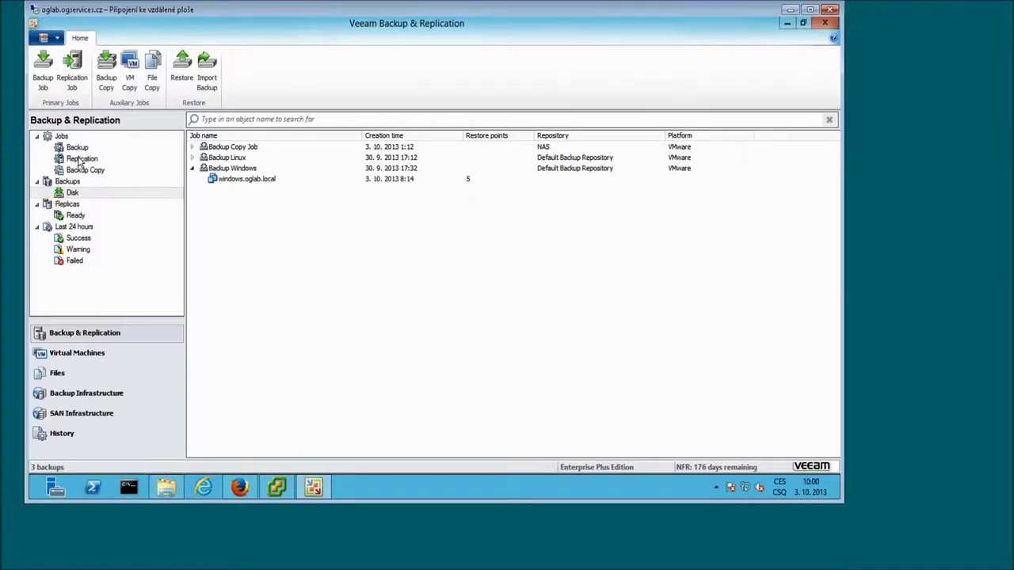
left_click(78, 161)
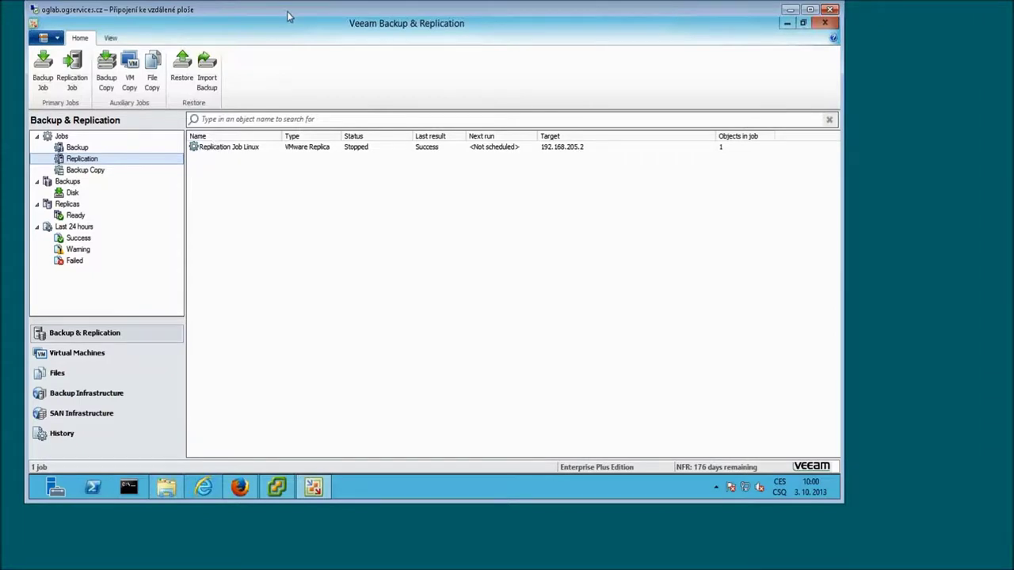
left_click_drag(286, 16, 314, 16)
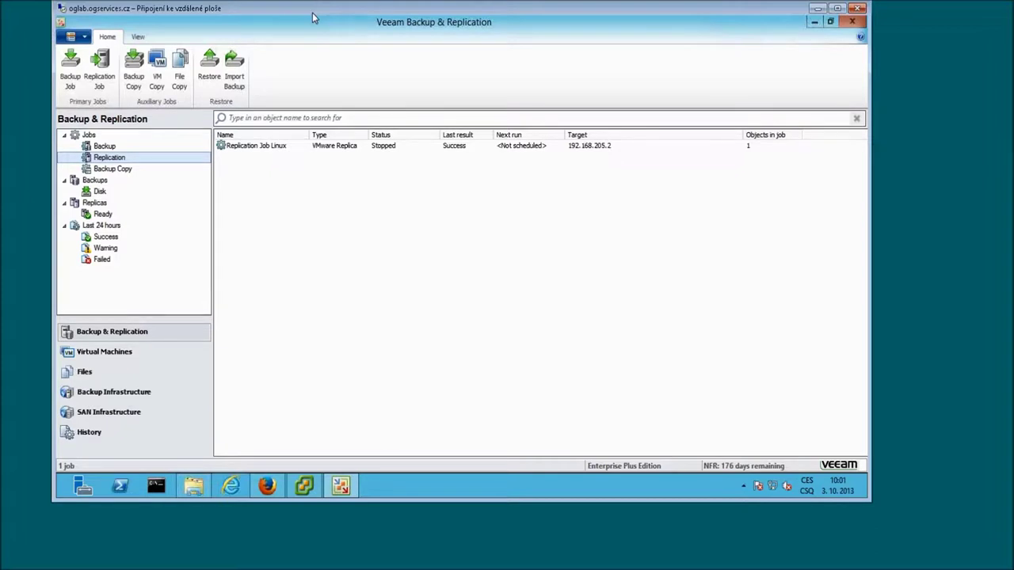
left_click(243, 149)
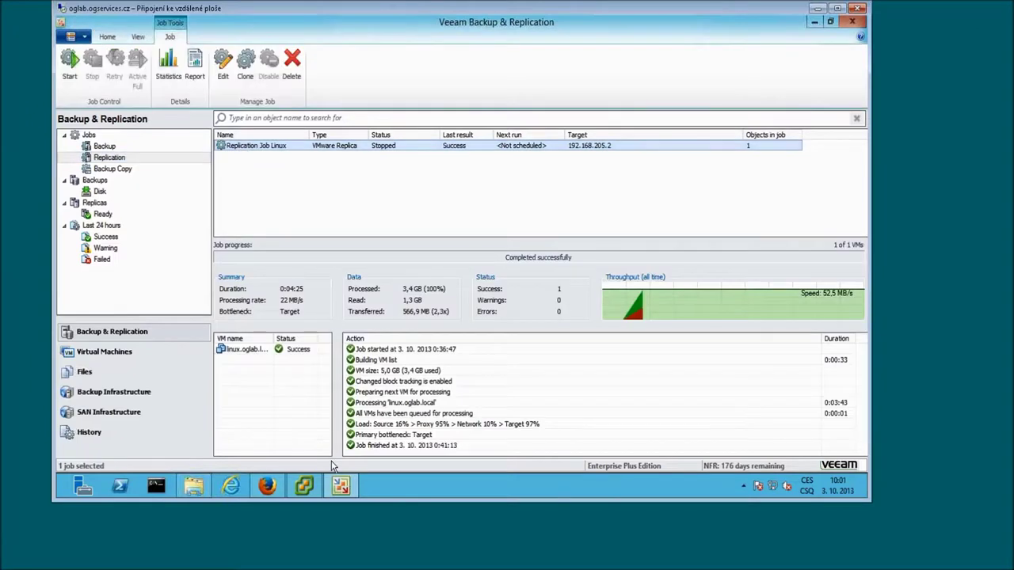
Switch to vSphere Client and compare the summaries of hosts 192.168.205.1 and 192.168.205.2, including the esx2-local-storage datastore
left_click(304, 485)
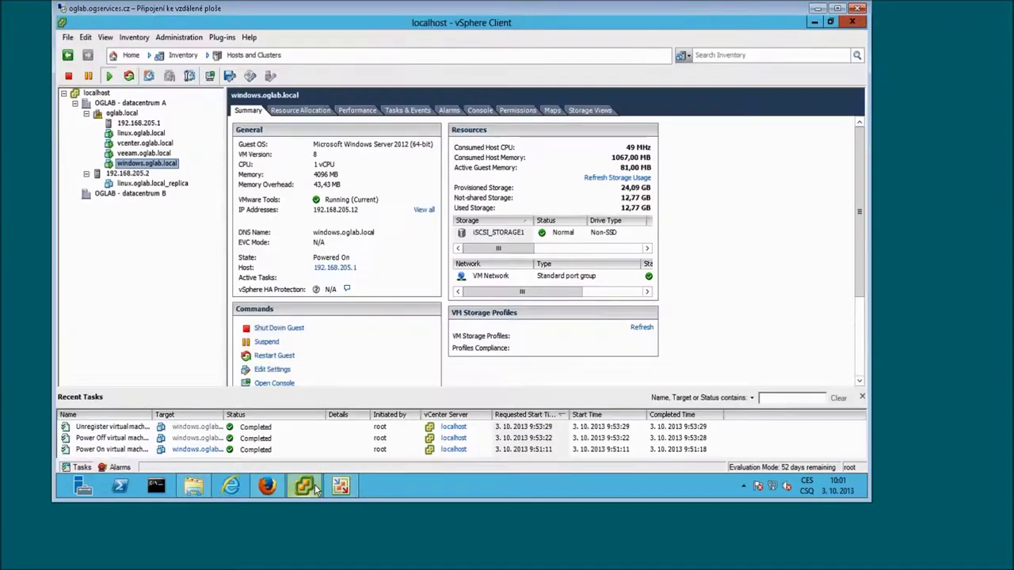
left_click(135, 125)
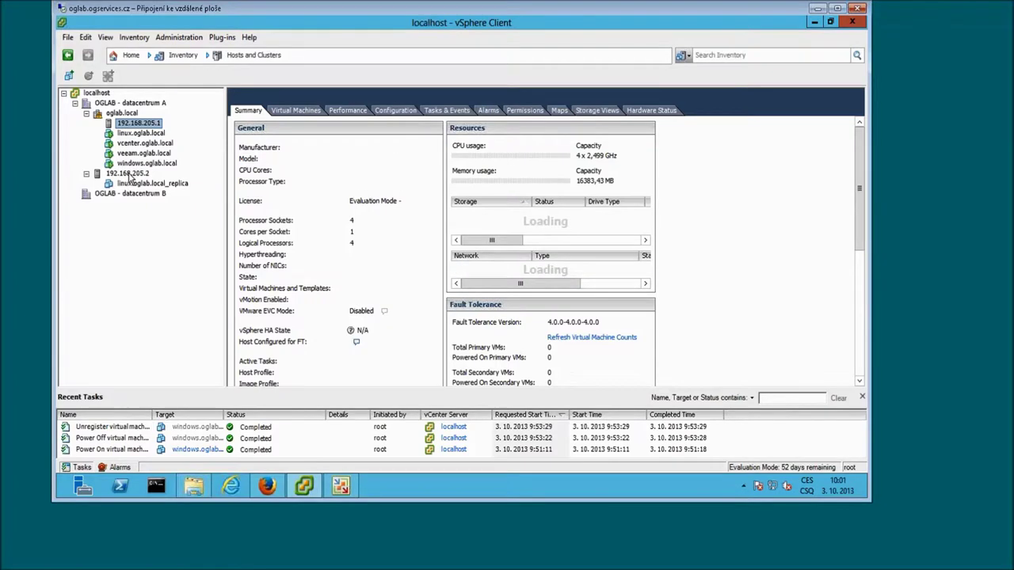
left_click(129, 174)
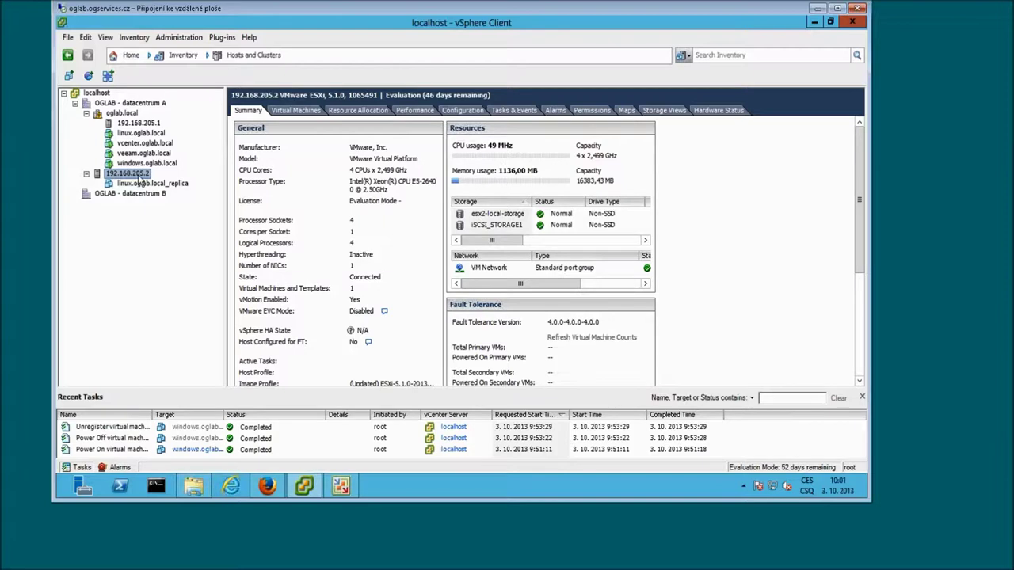
left_click(138, 124)
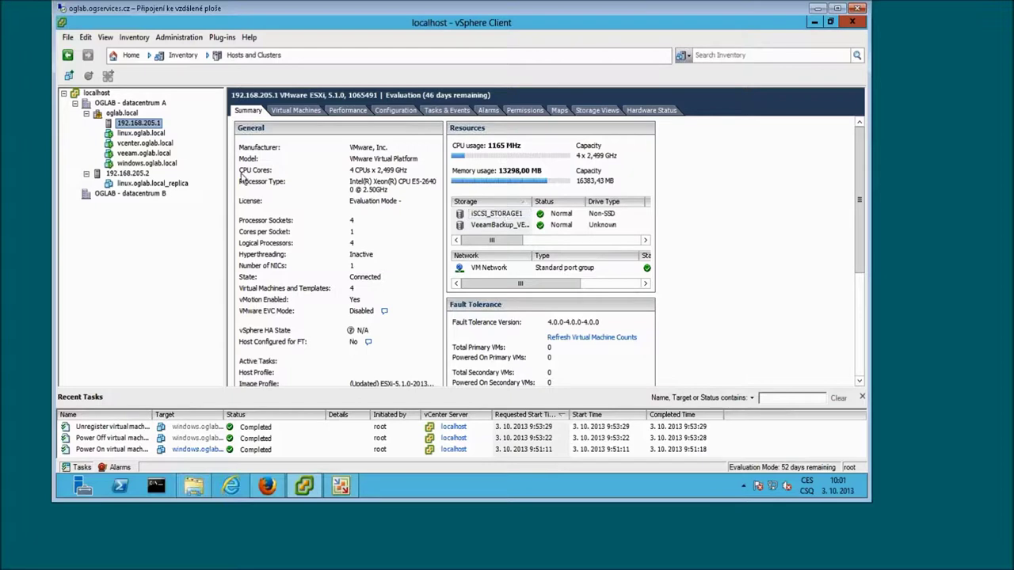
left_click(129, 174)
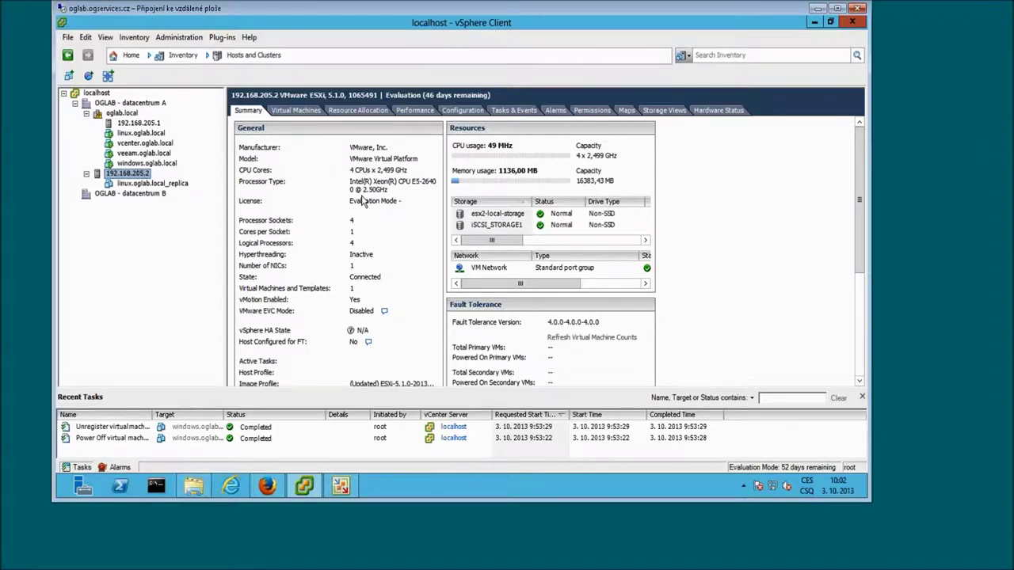
left_click(499, 215)
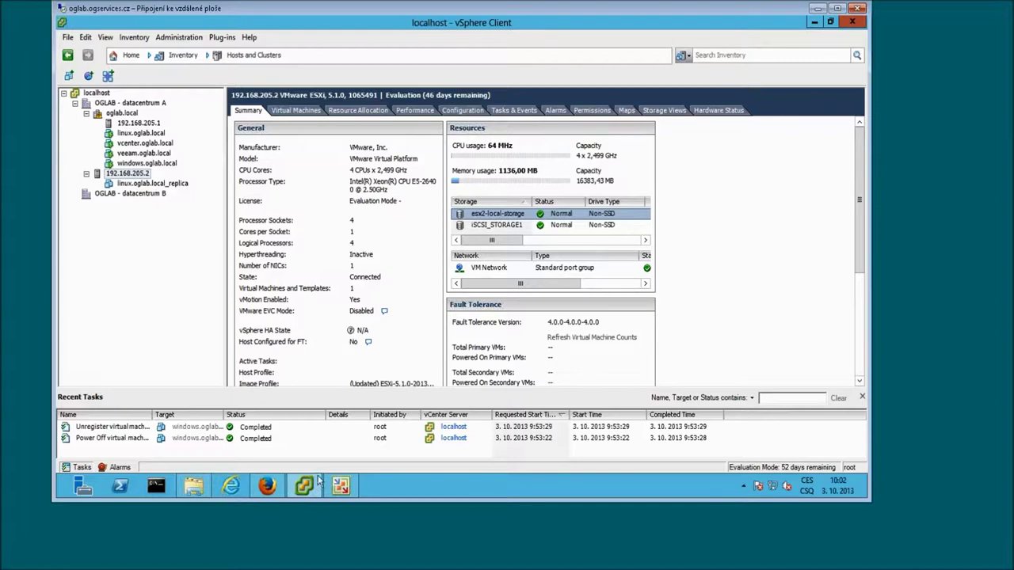
Switch back to the Veeam Backup & Replication console and start a new replication job named "Replication Job webinar"
left_click(341, 485)
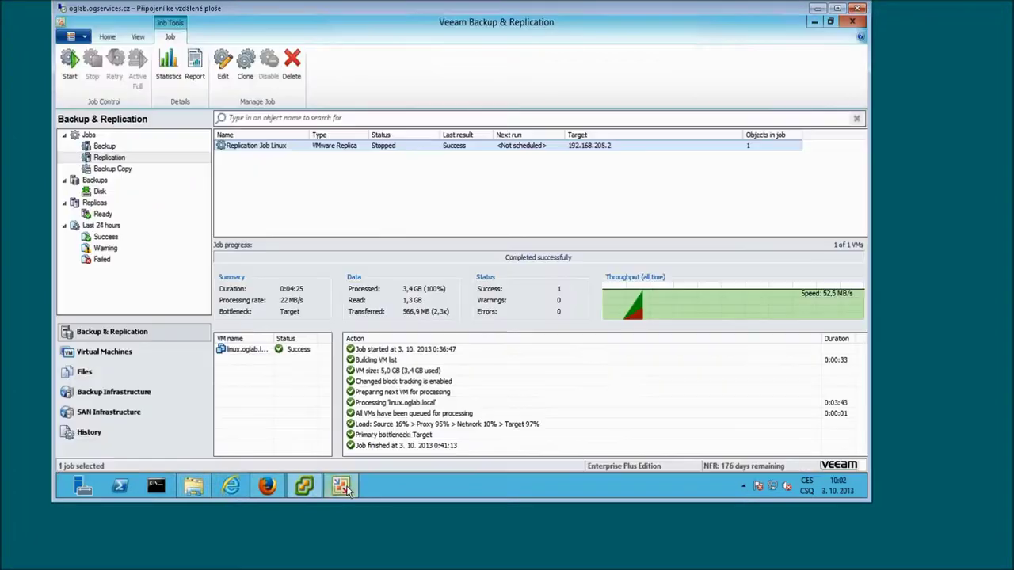
right_click(264, 170)
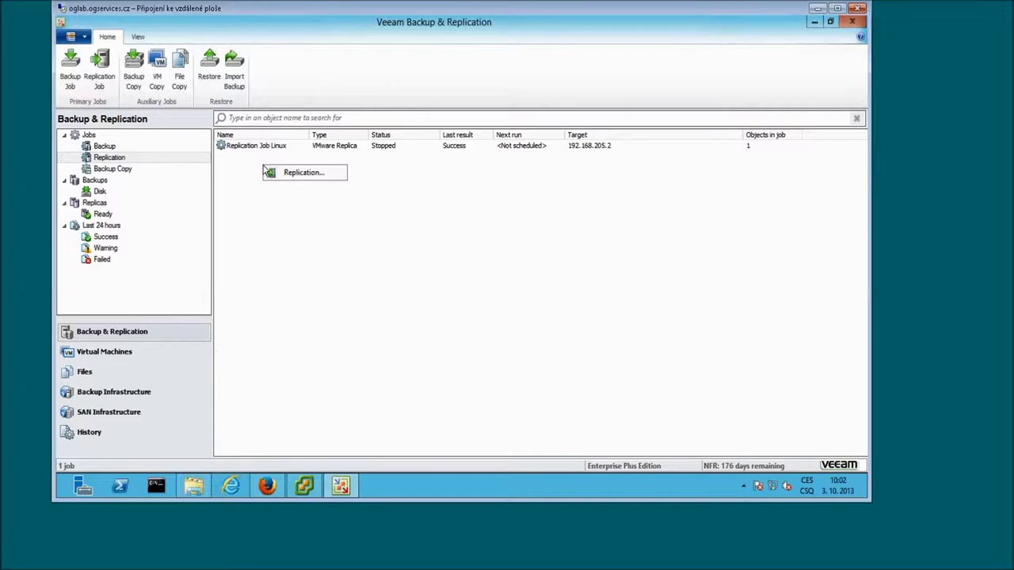
left_click(297, 172)
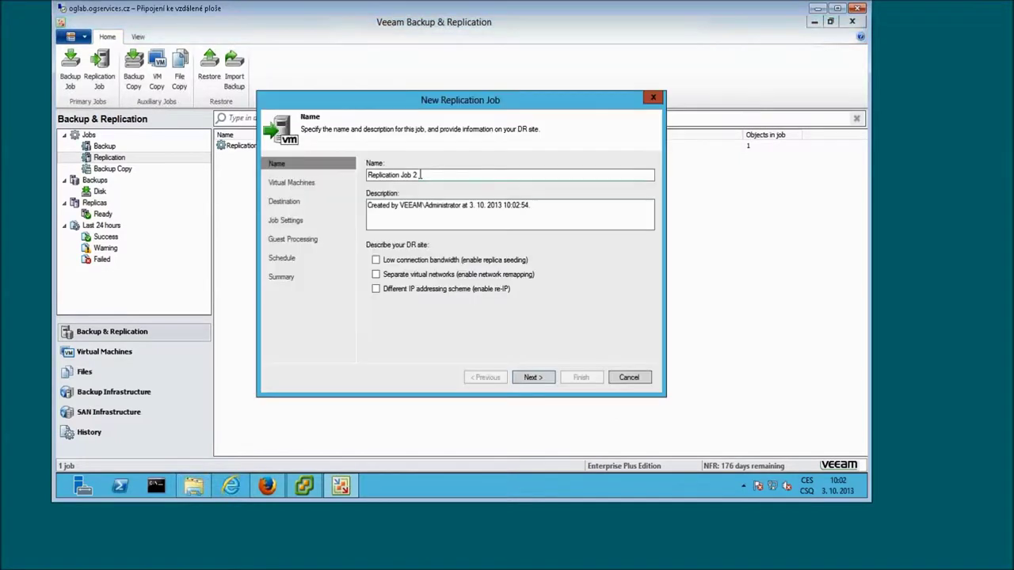
left_click(422, 174)
key("BackSpace")
type("webinar")
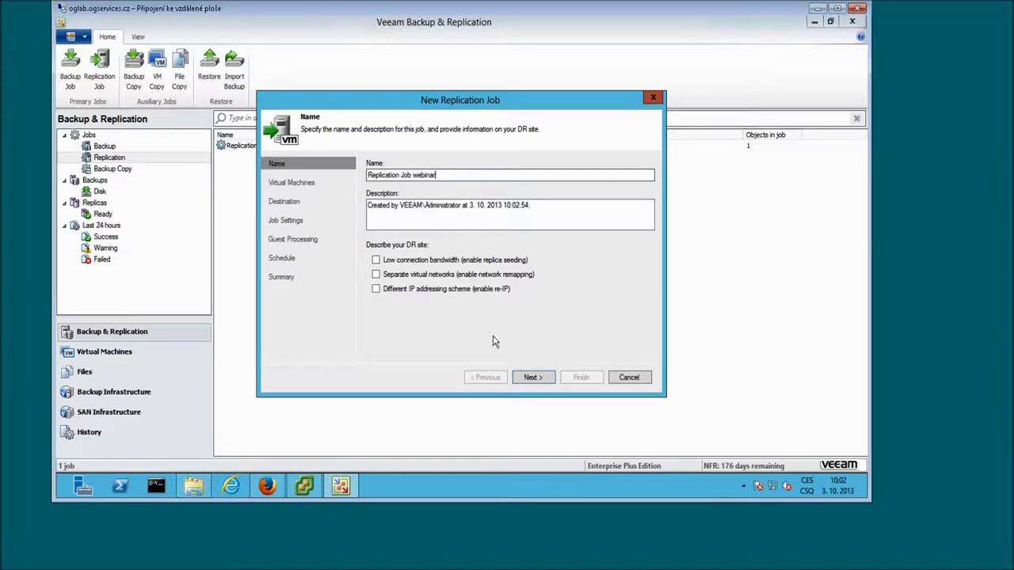
left_click(533, 379)
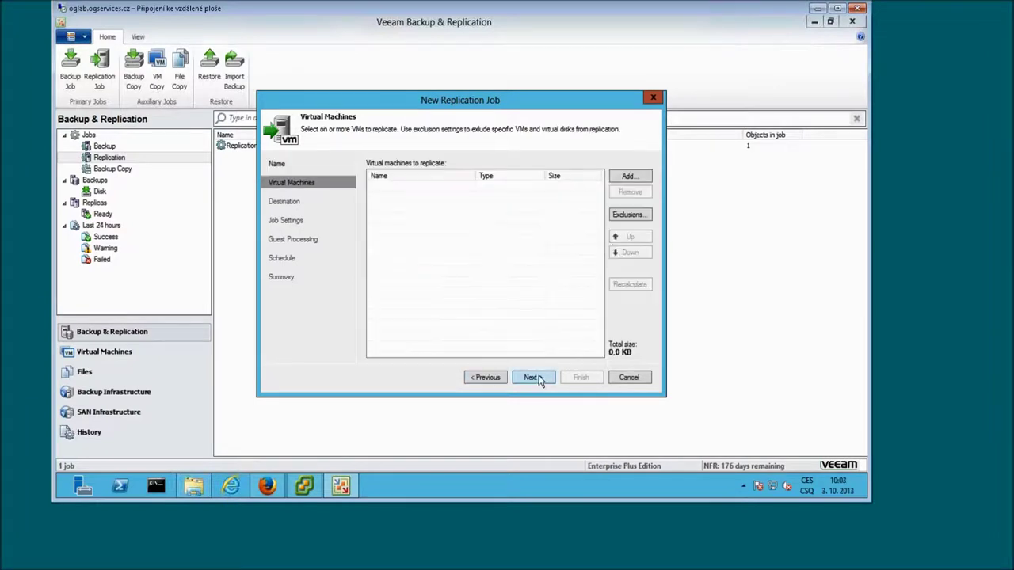
Add linux.oglab.local from the oglab.local cluster as the VM to replicate and proceed to the destination settings
left_click(631, 175)
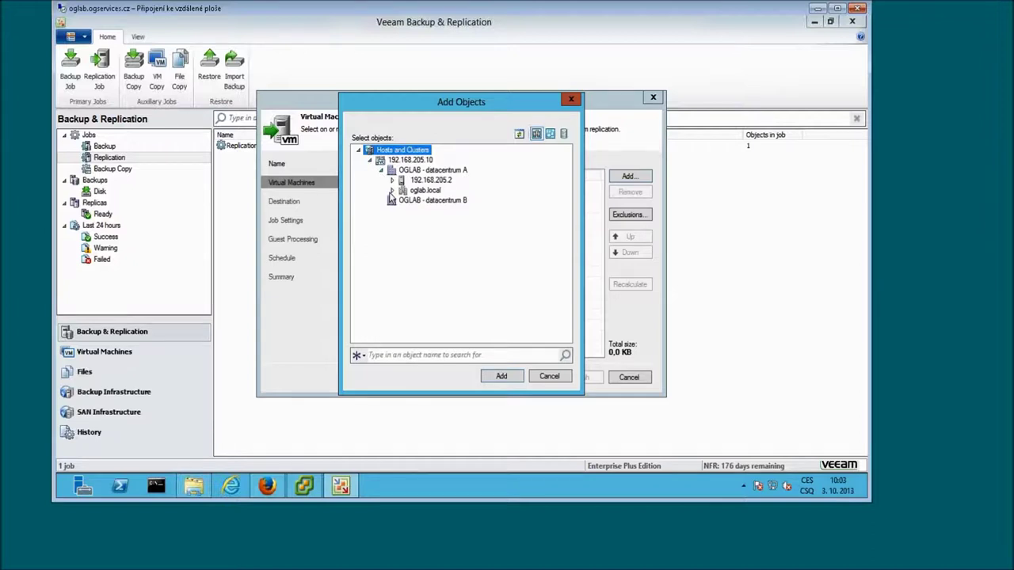
left_click(393, 192)
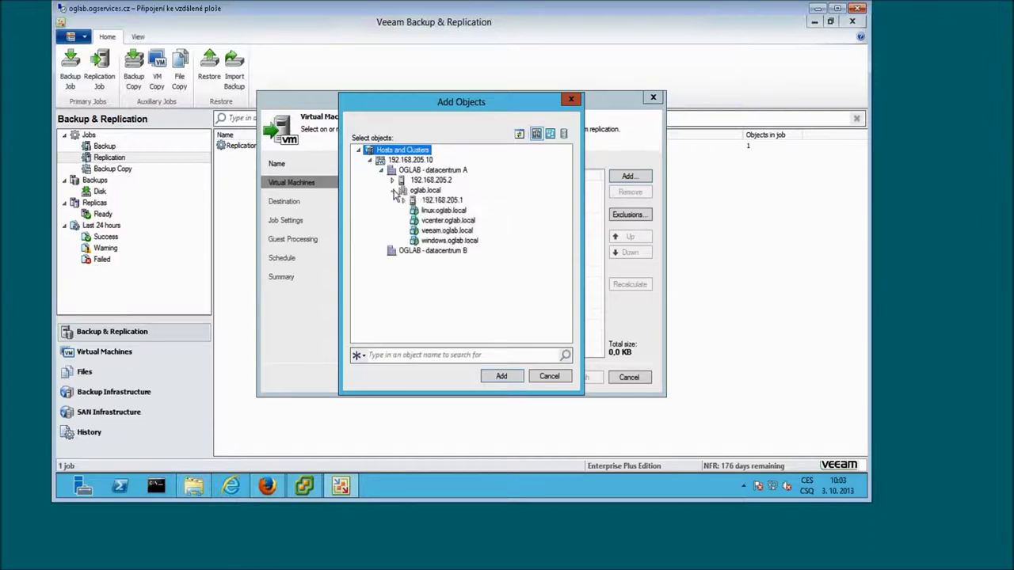
left_click(438, 210)
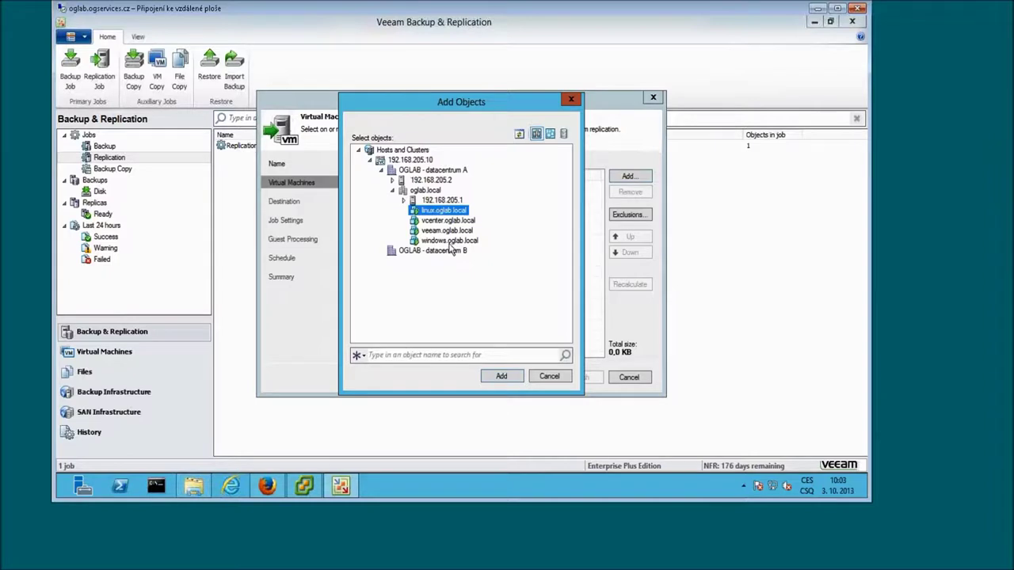
left_click(502, 376)
left_click(550, 378)
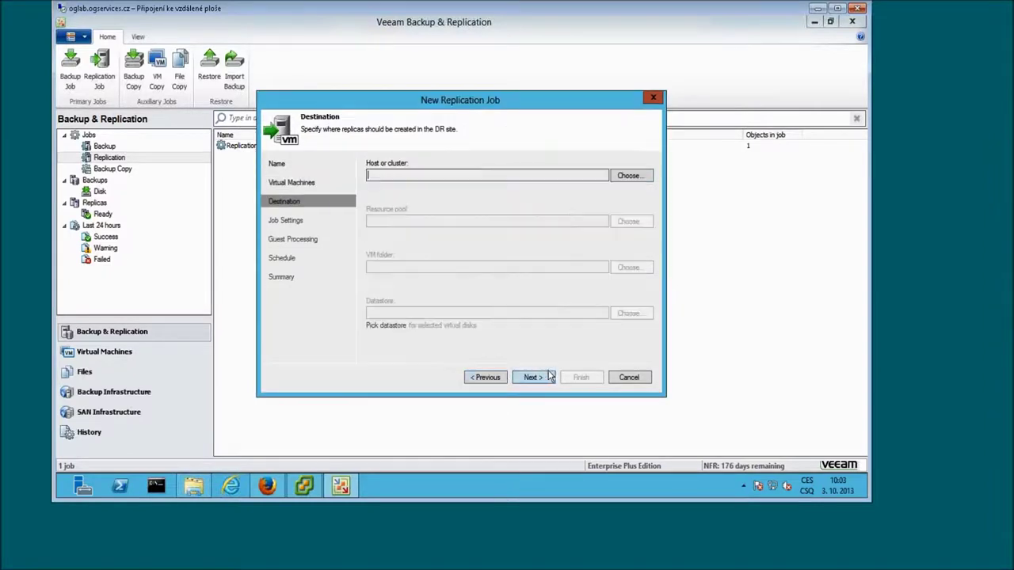
Set the replica's destination host to 192.168.205.2 in OGLAB - datacentrum A
left_click(632, 178)
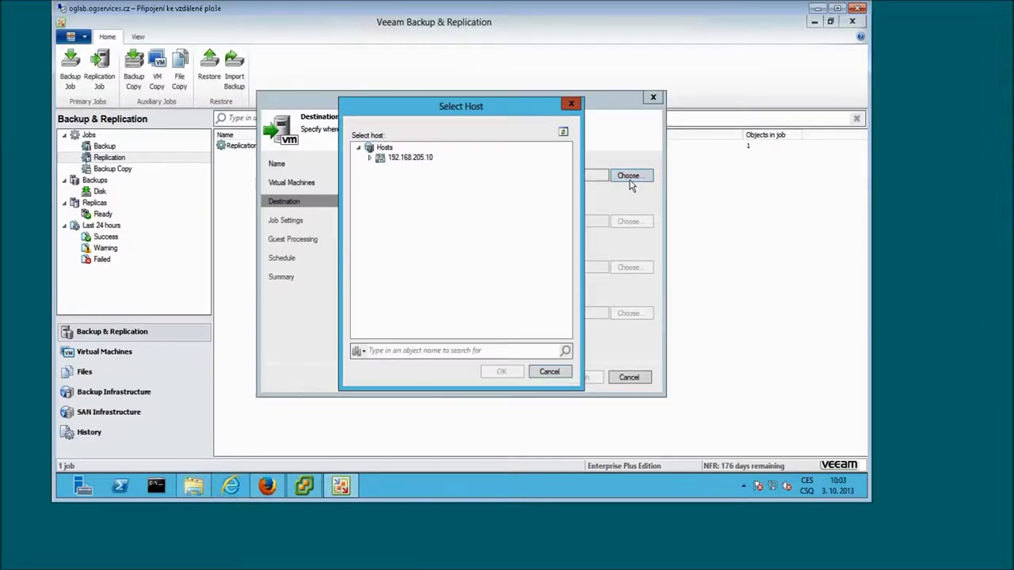
left_click(370, 159)
left_click(389, 169)
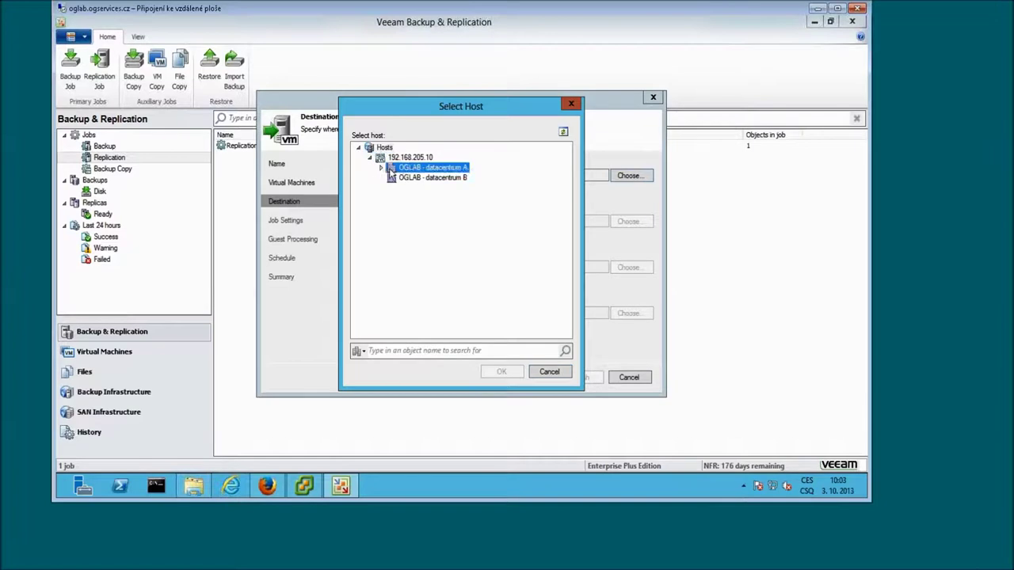
double_click(389, 171)
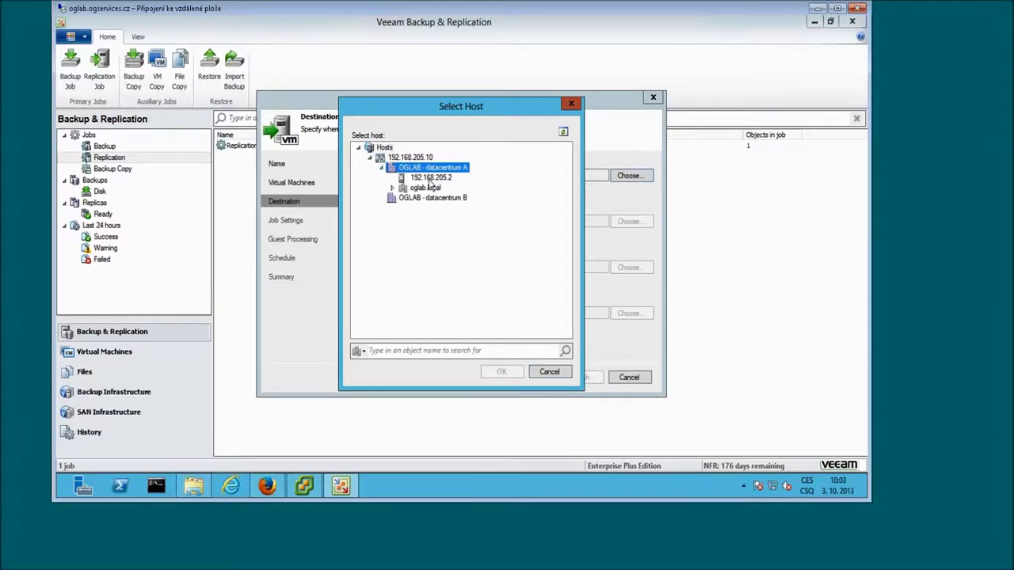
left_click(428, 179)
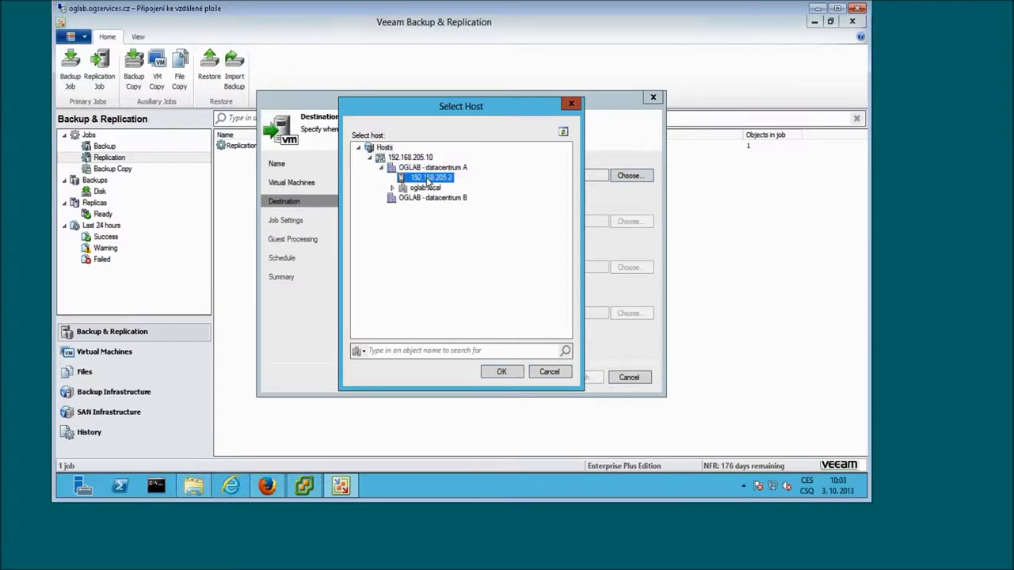
left_click(502, 373)
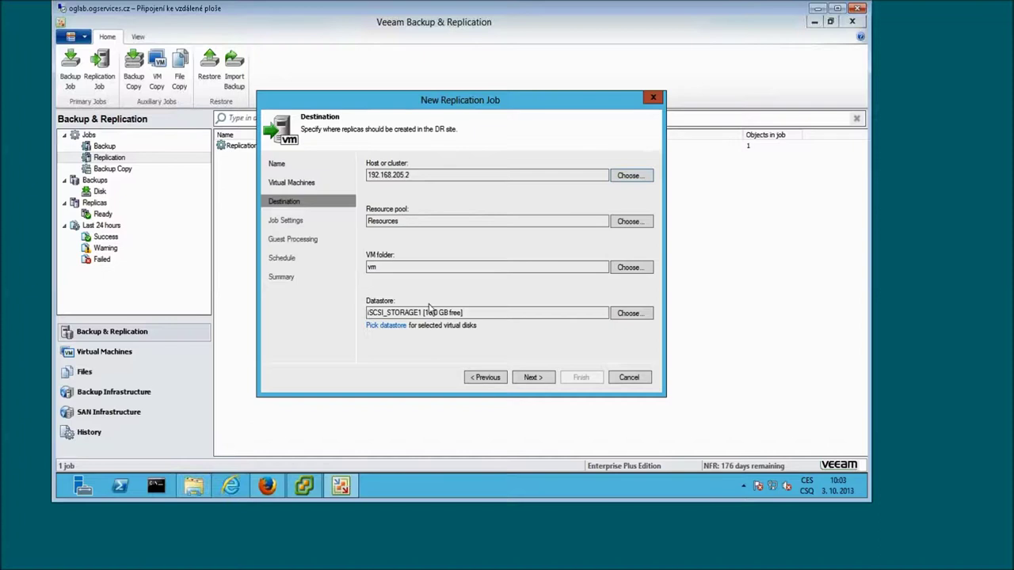
Set the replica's destination datastore to esx2-local-storage on host 192.168.205.2 and proceed to the job settings
left_click(367, 314)
left_click_drag(367, 314, 405, 314)
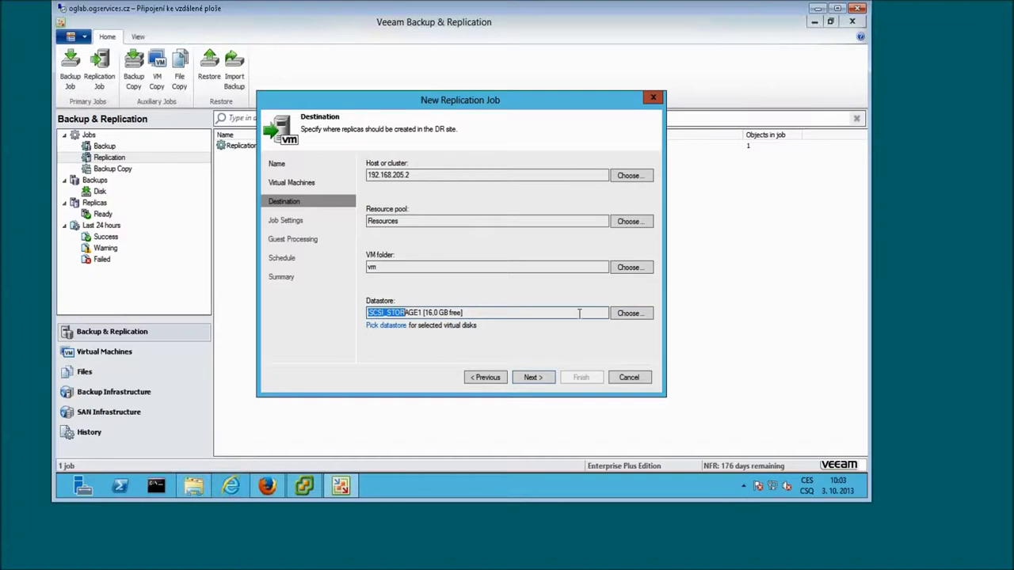
left_click(634, 314)
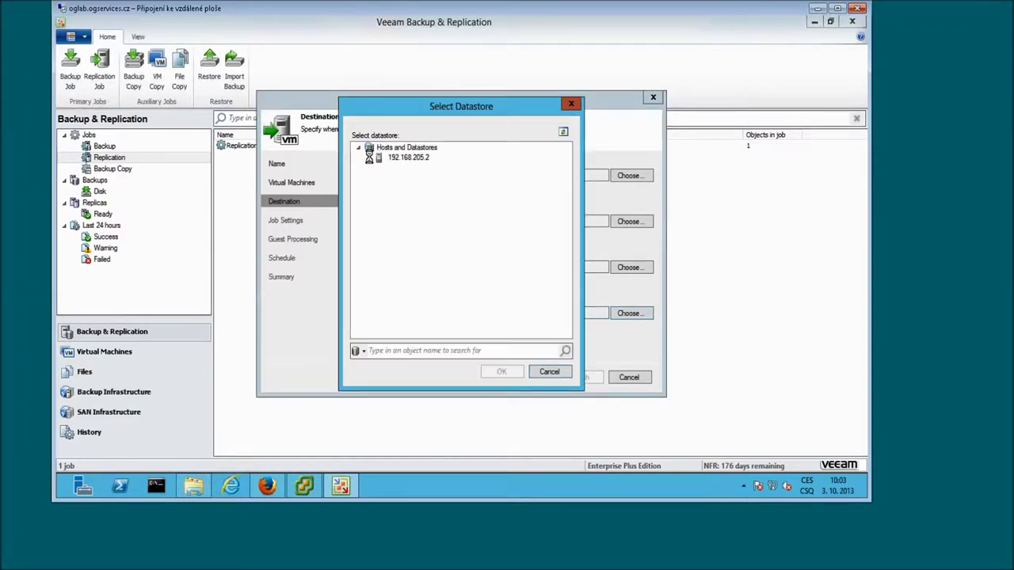
left_click(369, 158)
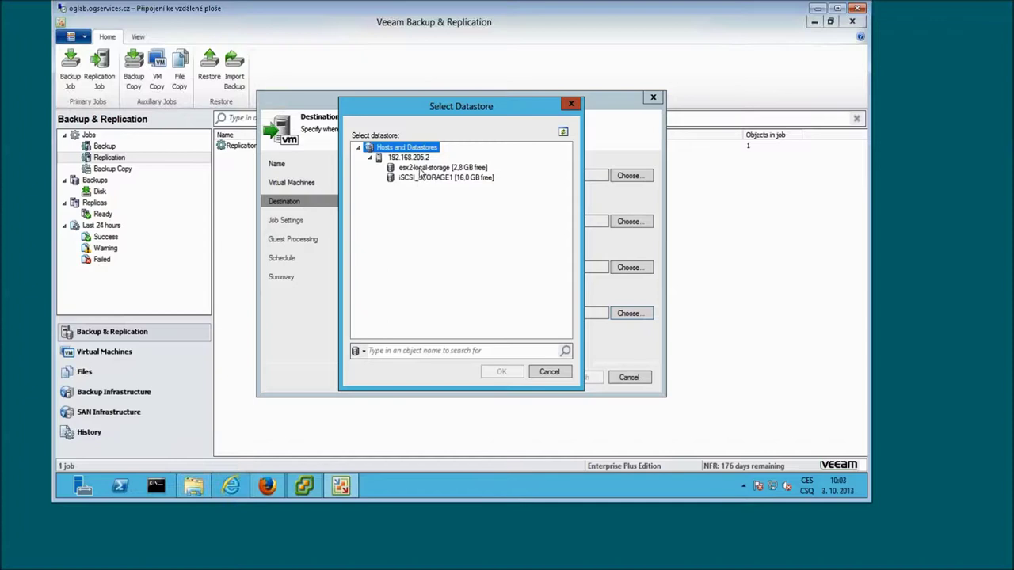
left_click(422, 169)
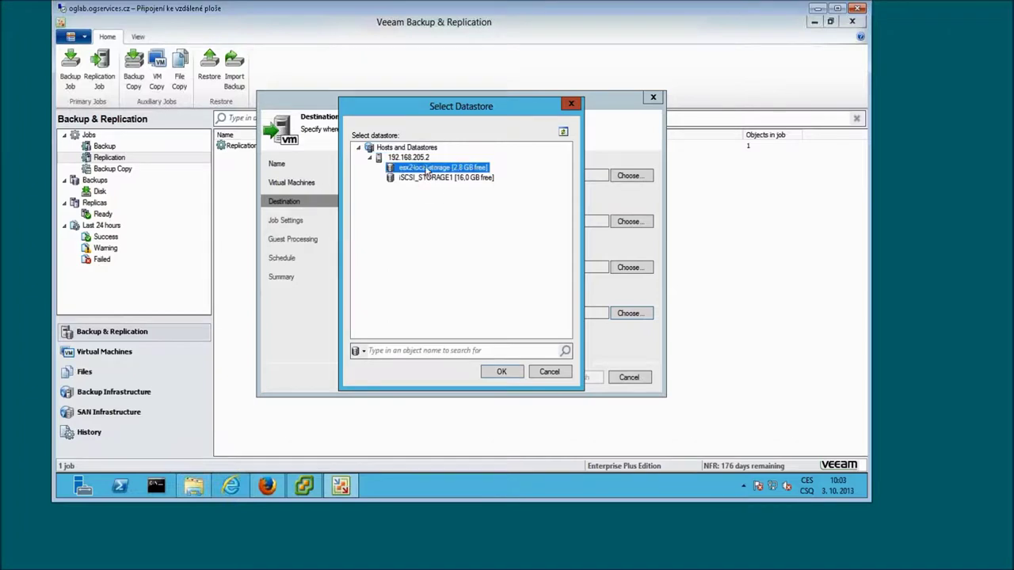
left_click(502, 374)
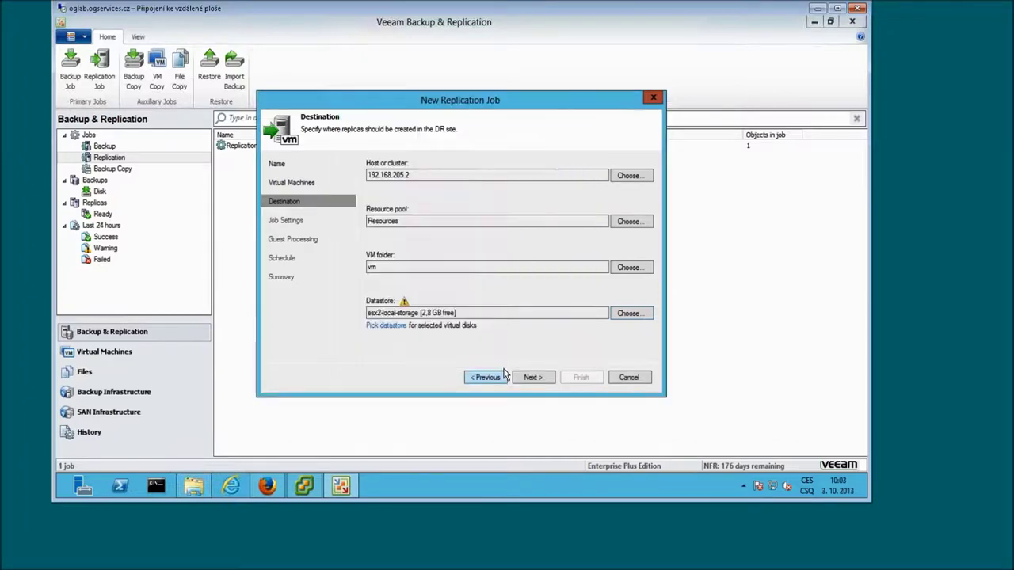
mouse_move(406, 302)
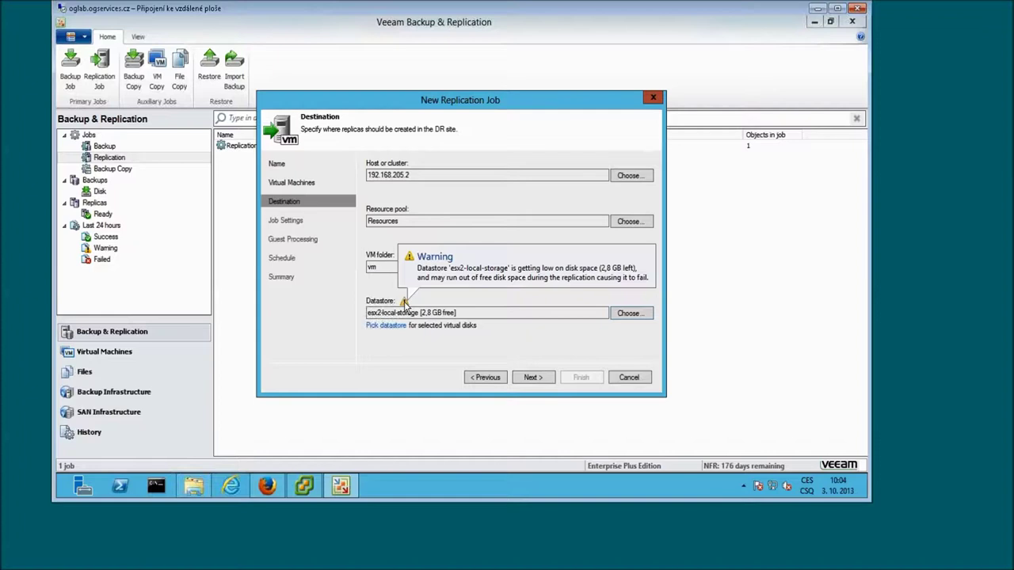
left_click(543, 381)
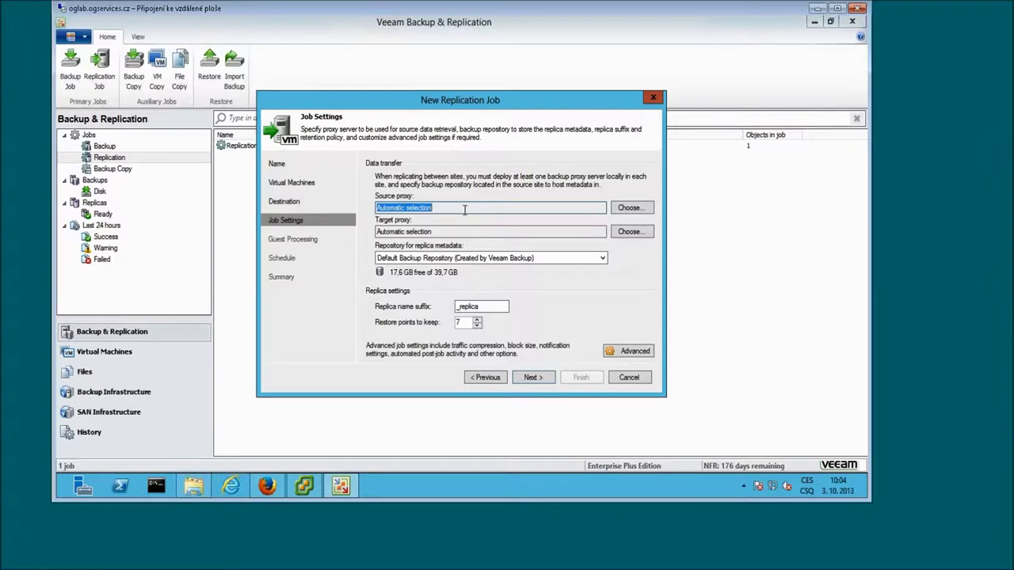
Review the metadata repository choices, replica name suffix and restore point retention, and proceed to guest processing
left_click(396, 258)
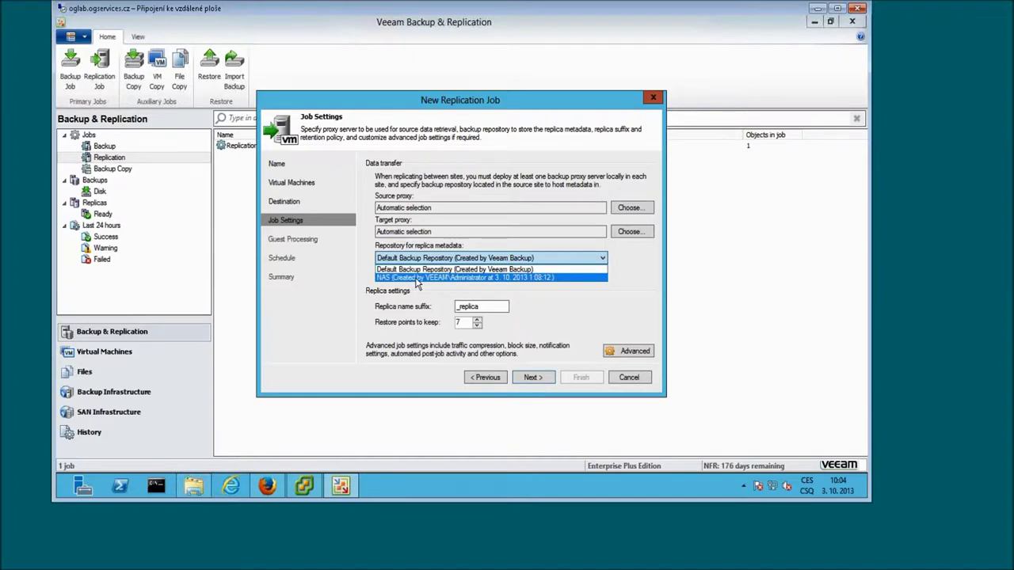
left_click(429, 273)
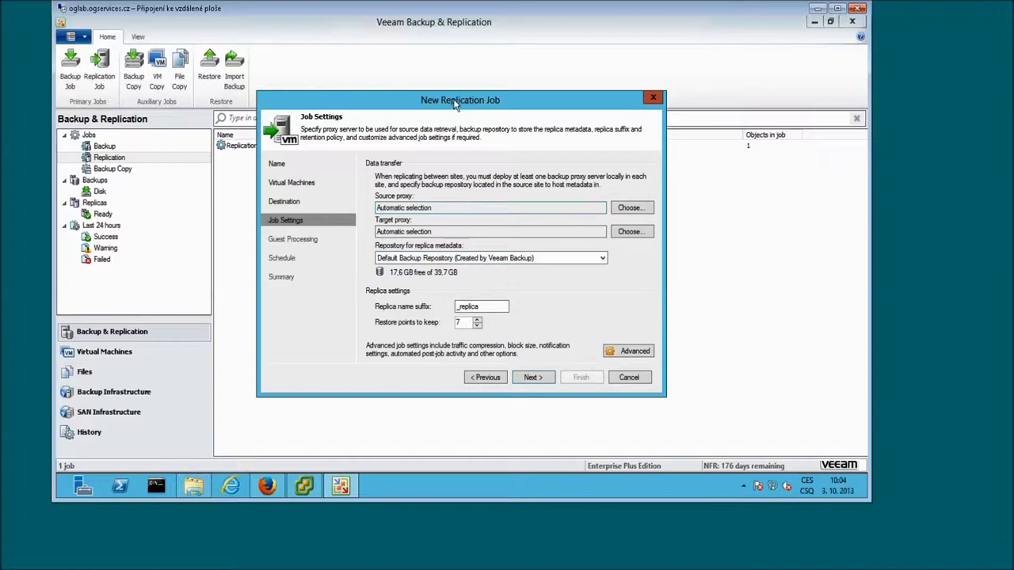
left_click_drag(457, 105, 446, 97)
left_click(416, 252)
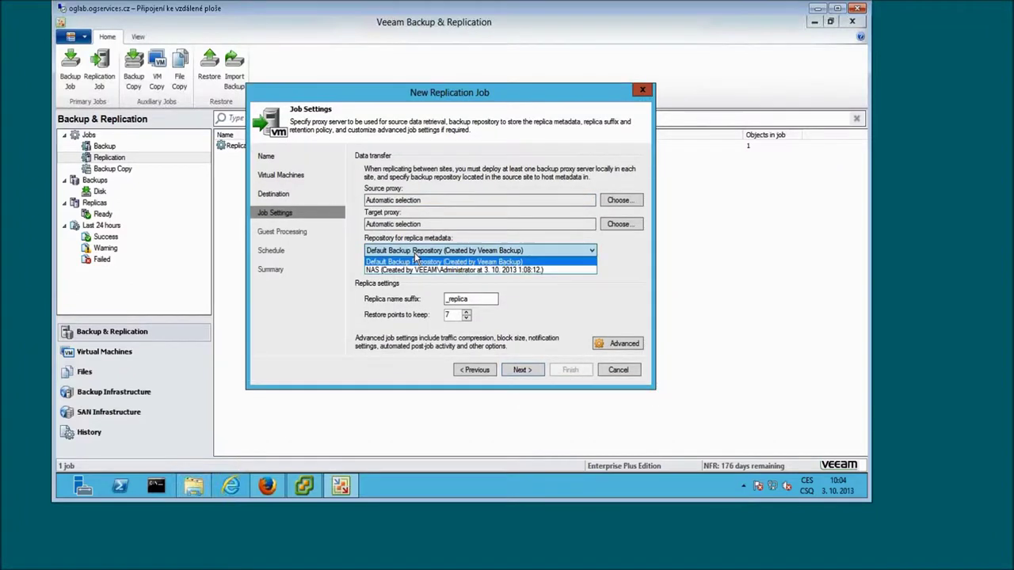
left_click(420, 252)
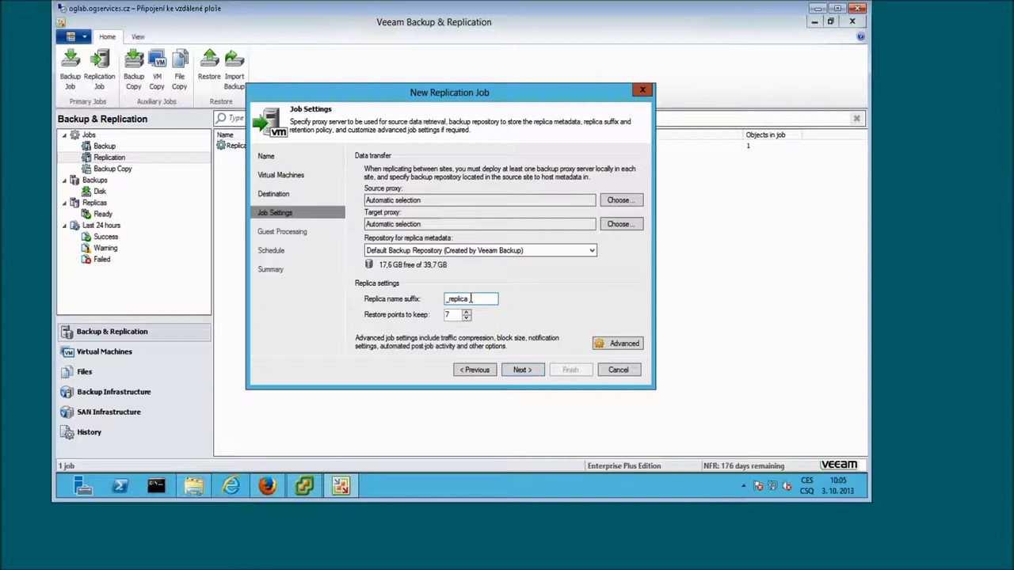
left_click(466, 299)
left_click_drag(468, 298, 445, 299)
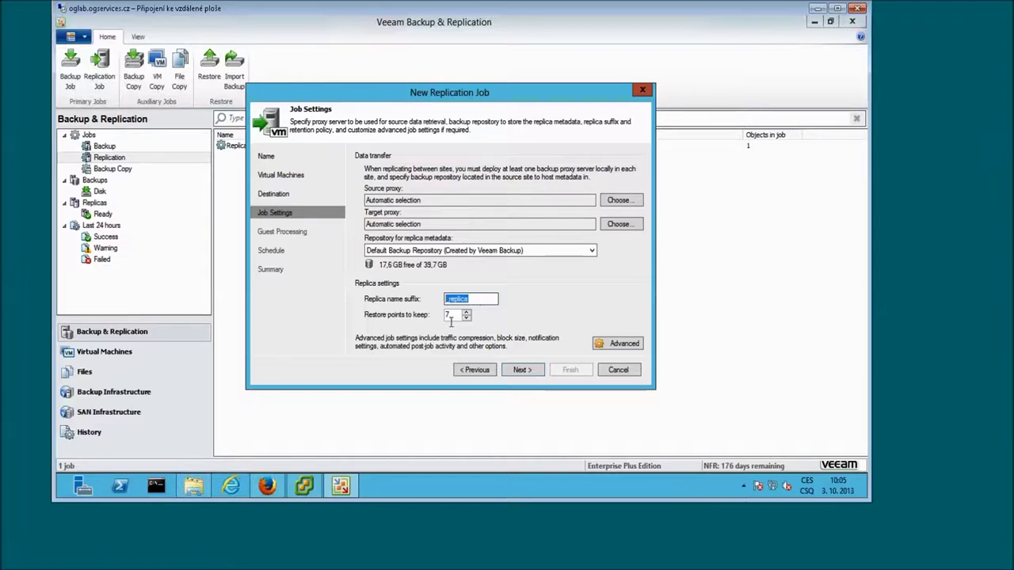
left_click(446, 315)
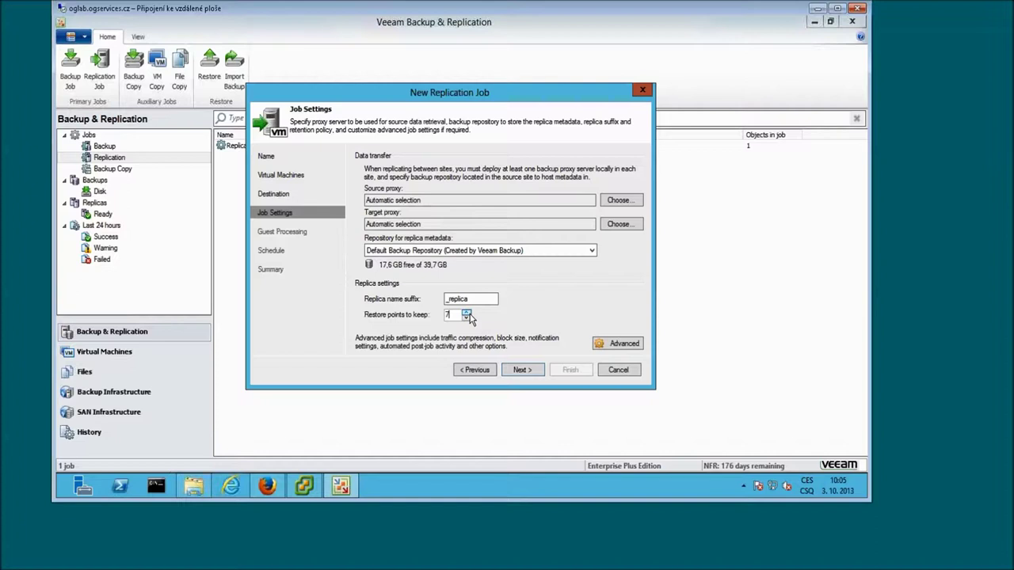
left_click(524, 372)
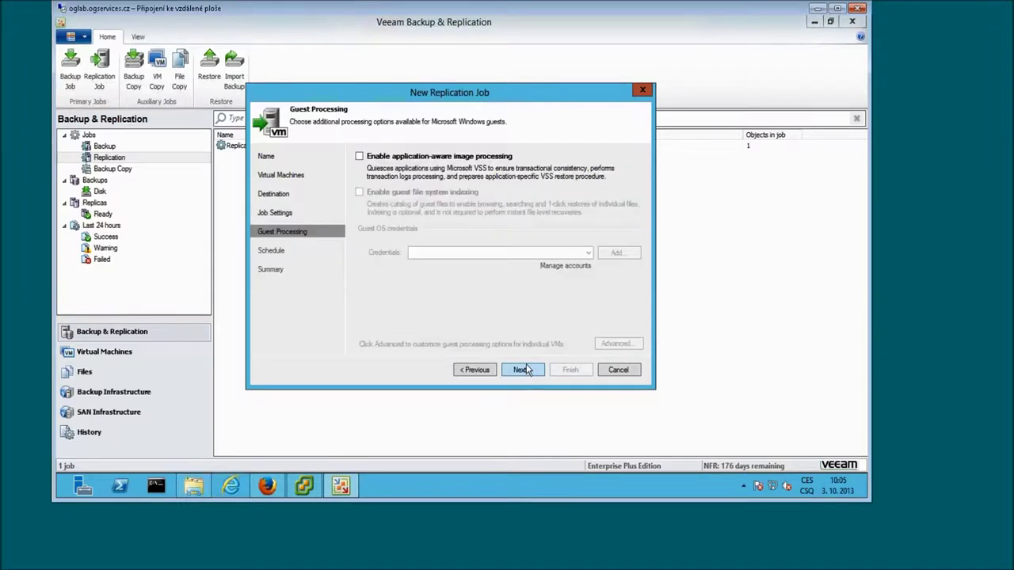
Try out the application-aware image processing option by toggling it, and proceed to the job schedule
left_click(360, 157)
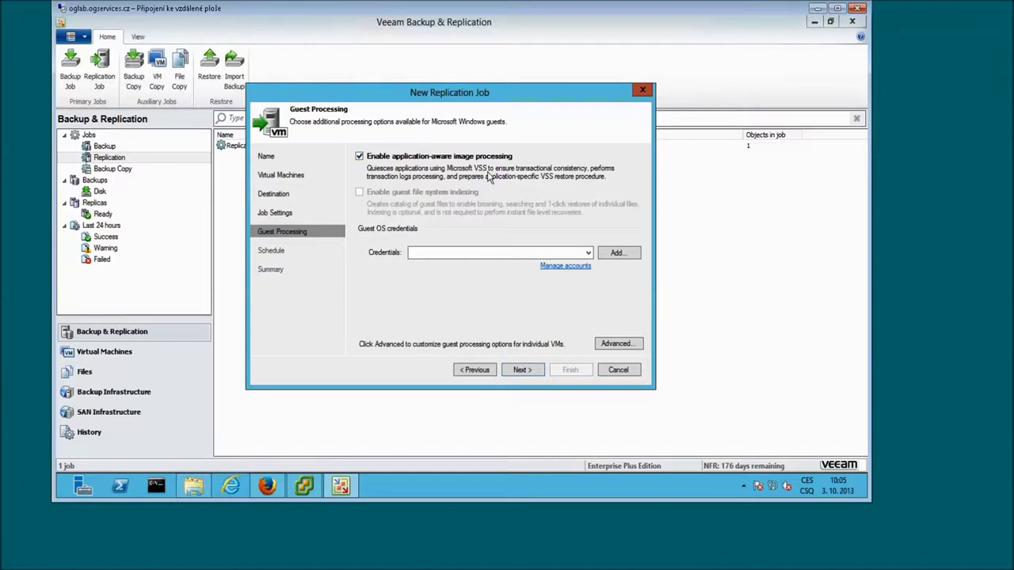
left_click(394, 158)
left_click(394, 157)
left_click(387, 158)
left_click(537, 374)
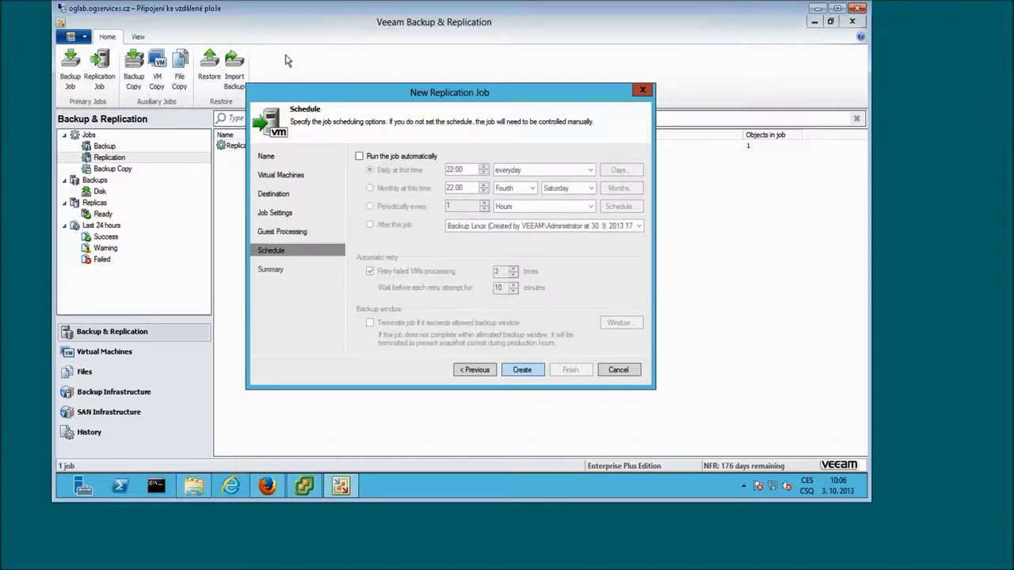
Schedule the replication job to run automatically every 1 hour, and exit the wizard without applying the changes
left_click(384, 159)
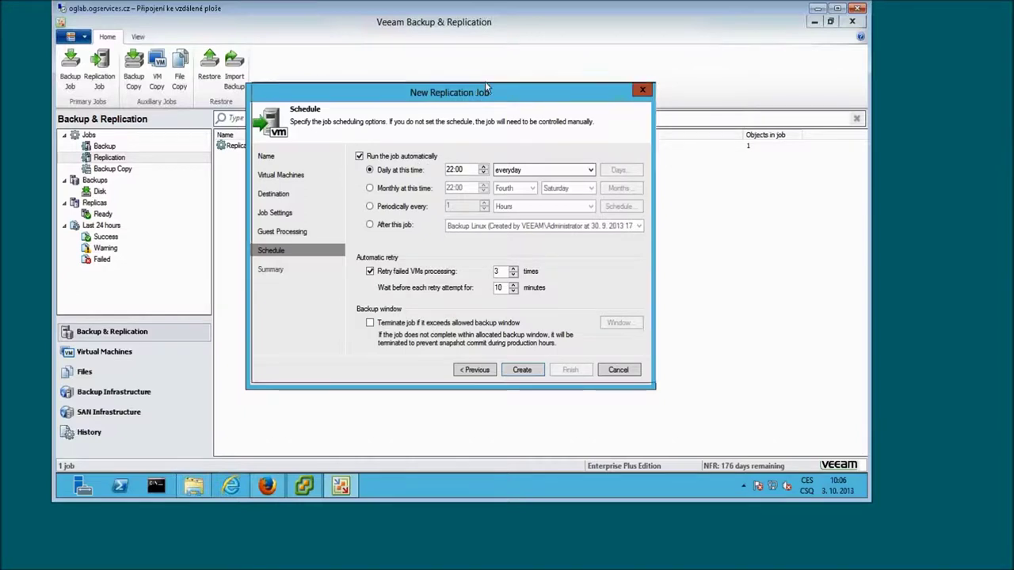
left_click_drag(487, 85, 490, 82)
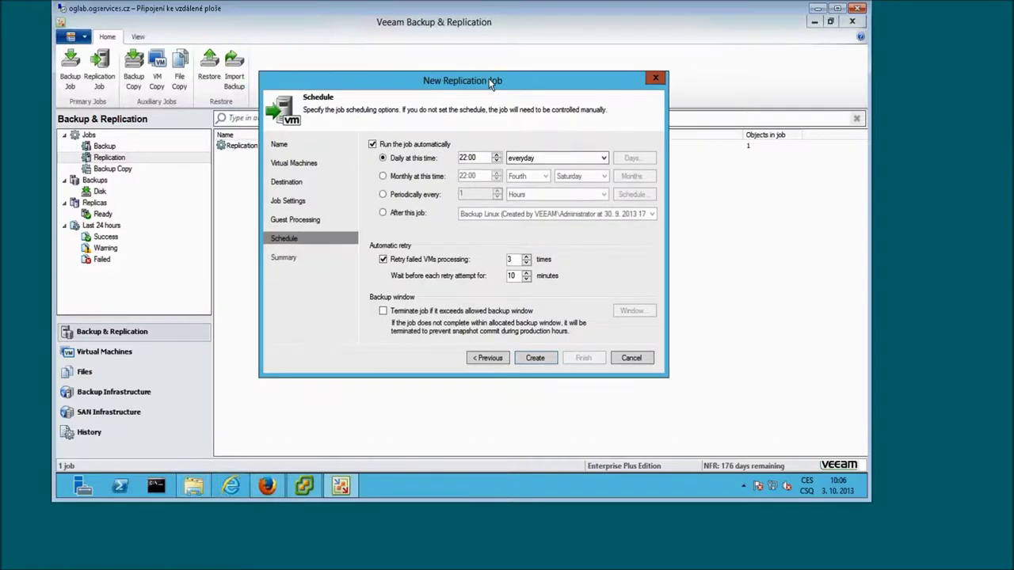
left_click(387, 197)
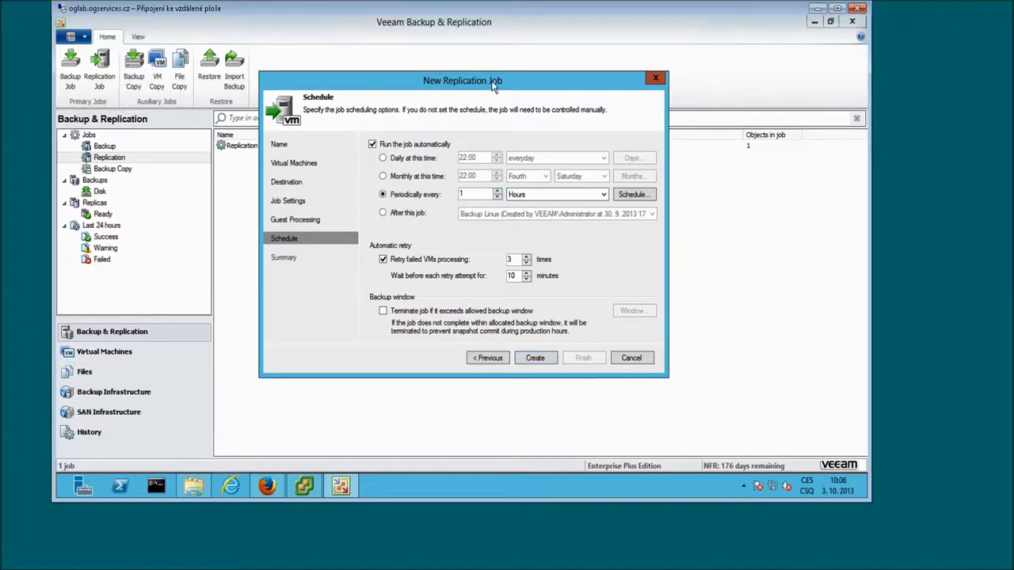
left_click_drag(495, 82, 466, 79)
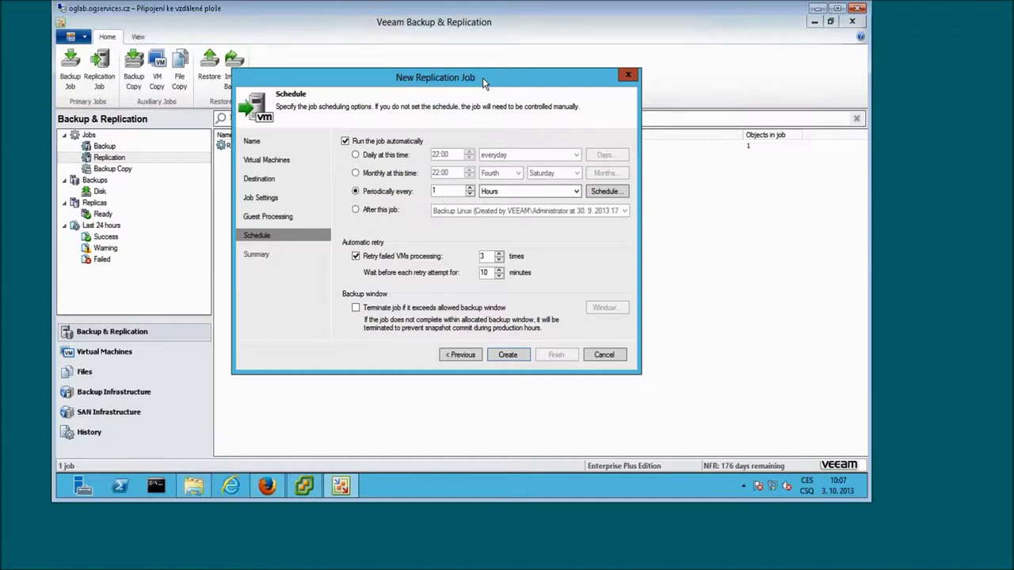
left_click_drag(482, 78, 501, 70)
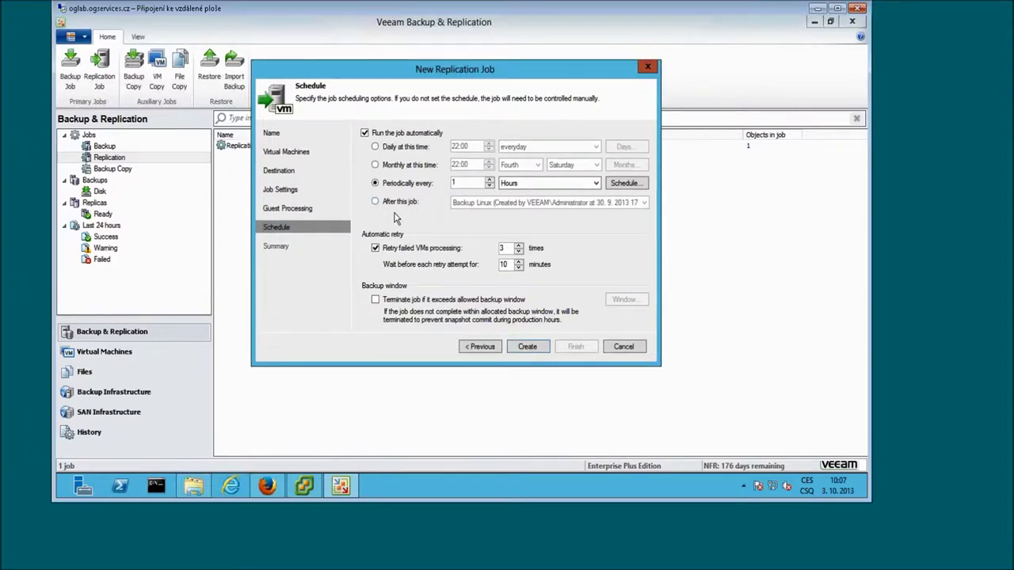
left_click(624, 347)
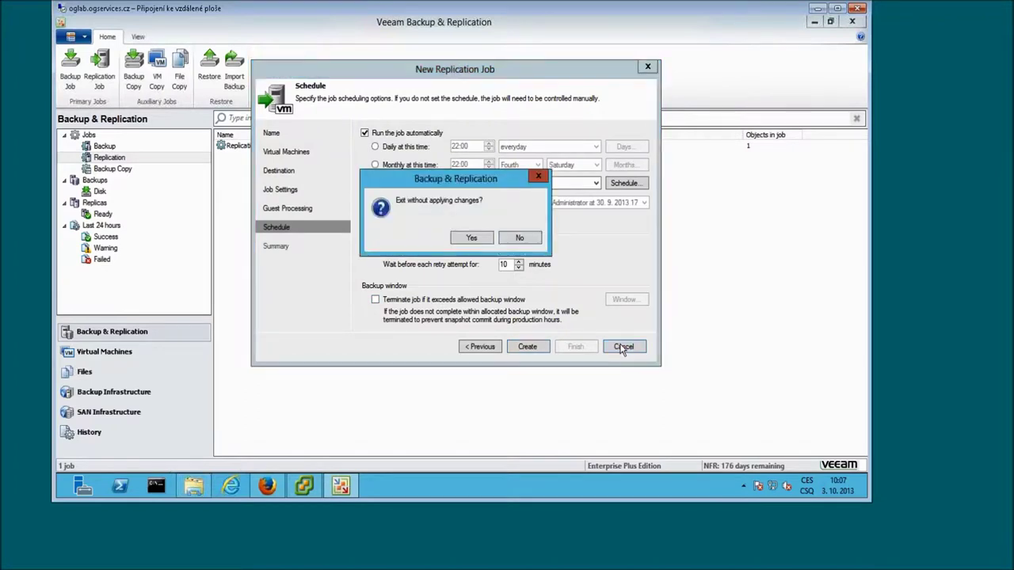
left_click(467, 237)
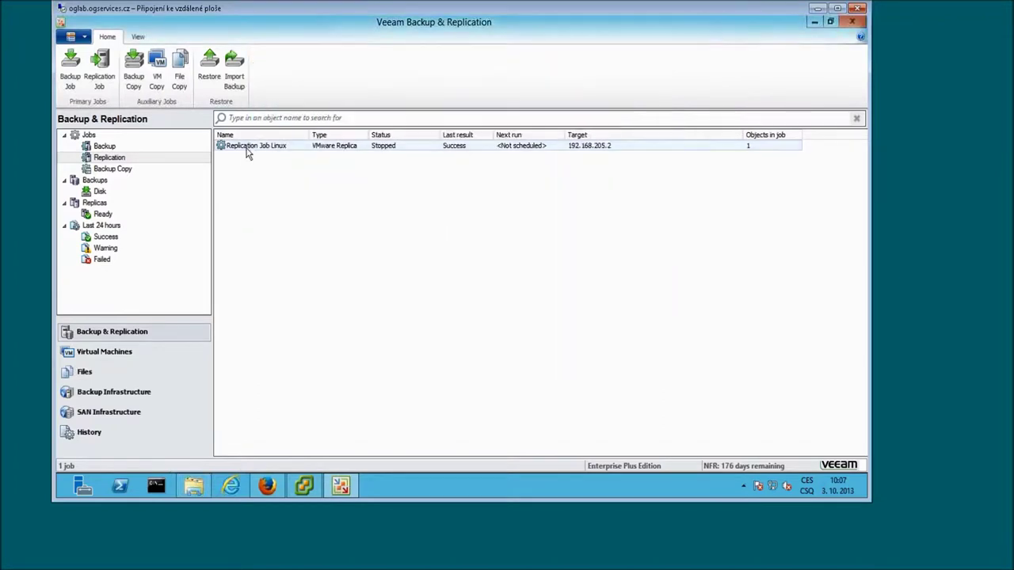
Start the existing Replication Job Linux and open its progress details for the VM linux.oglab.local
left_click(248, 151)
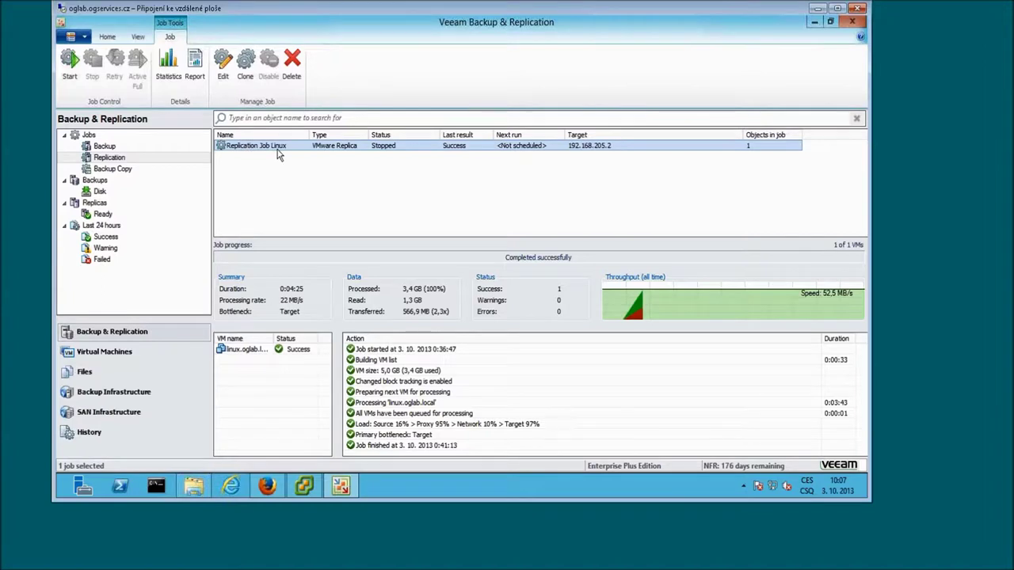
right_click(278, 154)
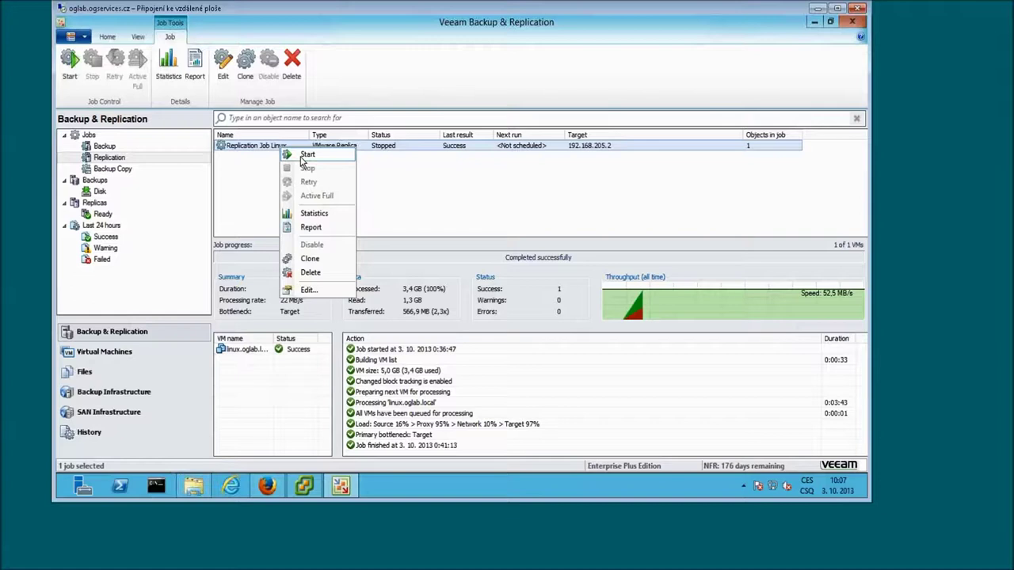
left_click(307, 156)
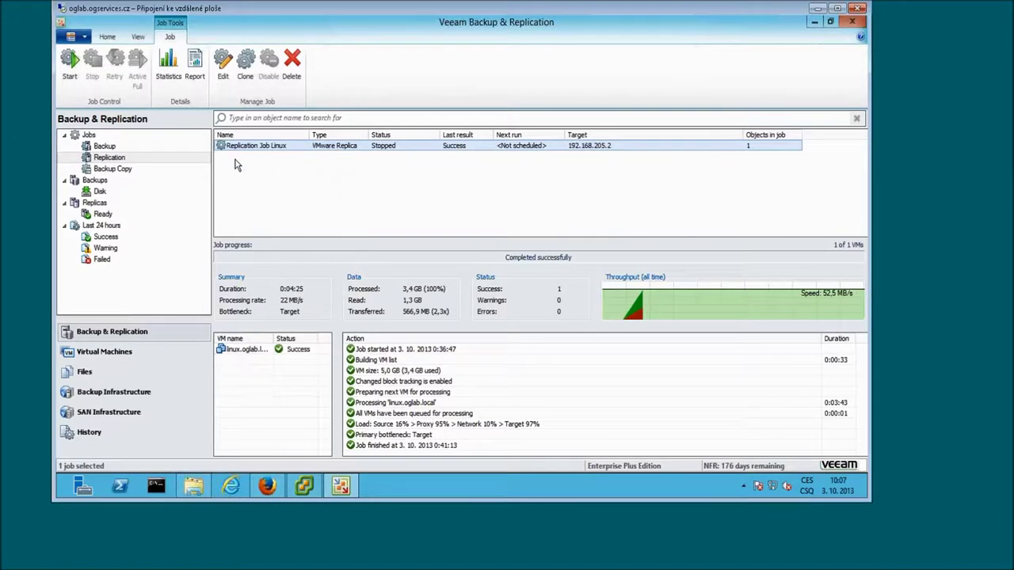
left_click(277, 153)
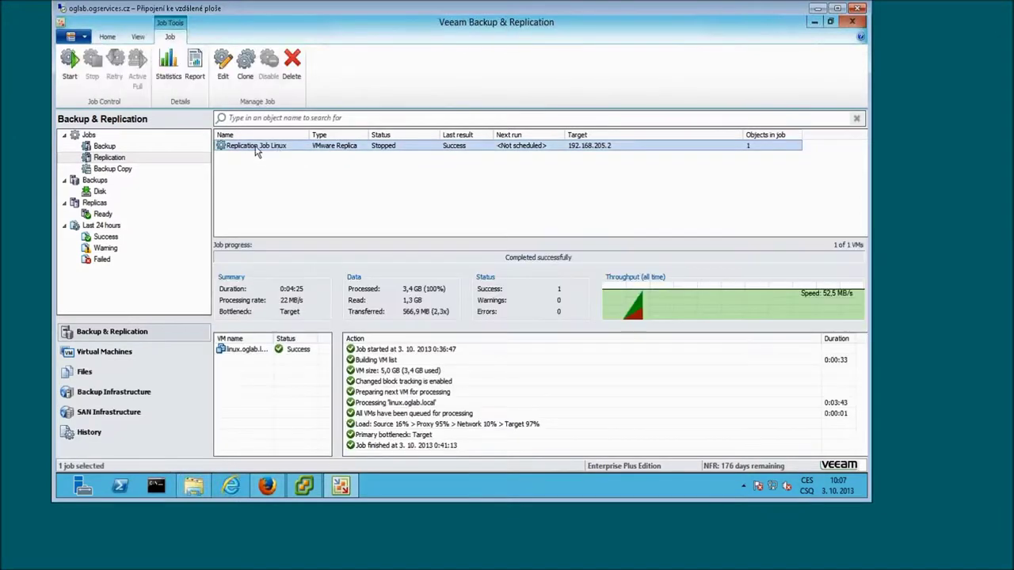
right_click(277, 155)
left_click(278, 155)
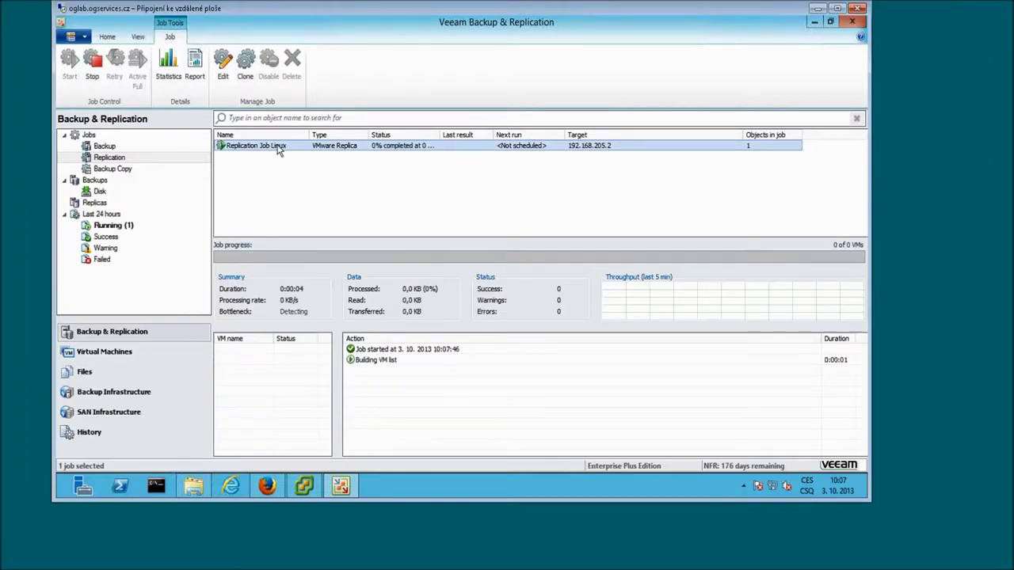
double_click(279, 149)
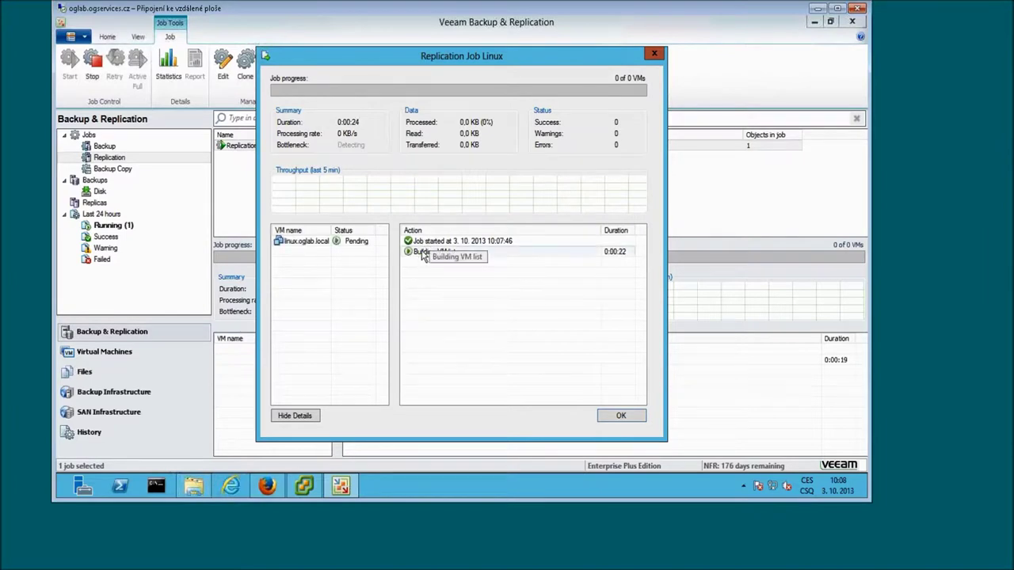
left_click(309, 242)
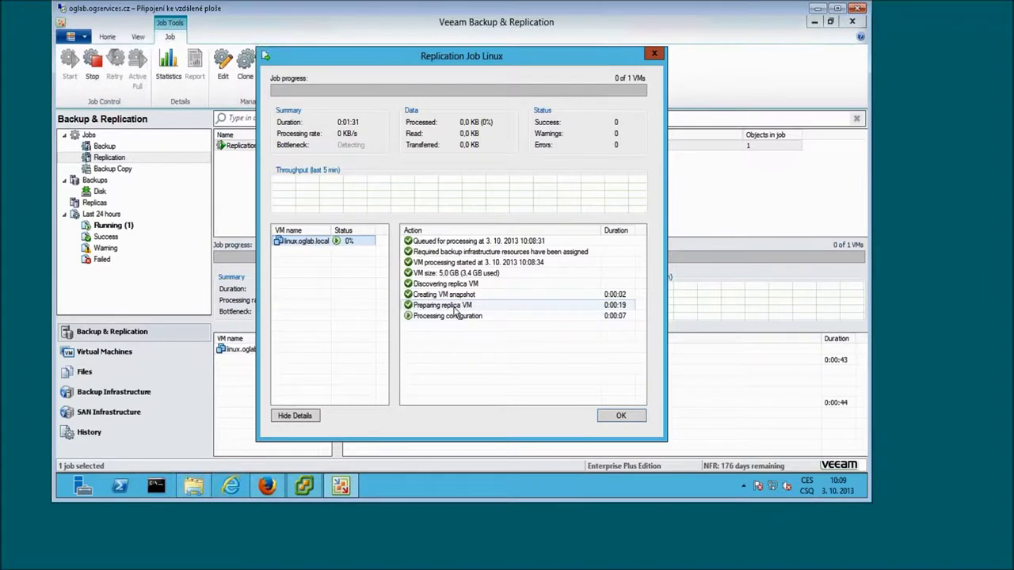
Switch to vSphere Client and compare the summaries of linux.oglab.local and linux.oglab.local_replica
left_click(312, 487)
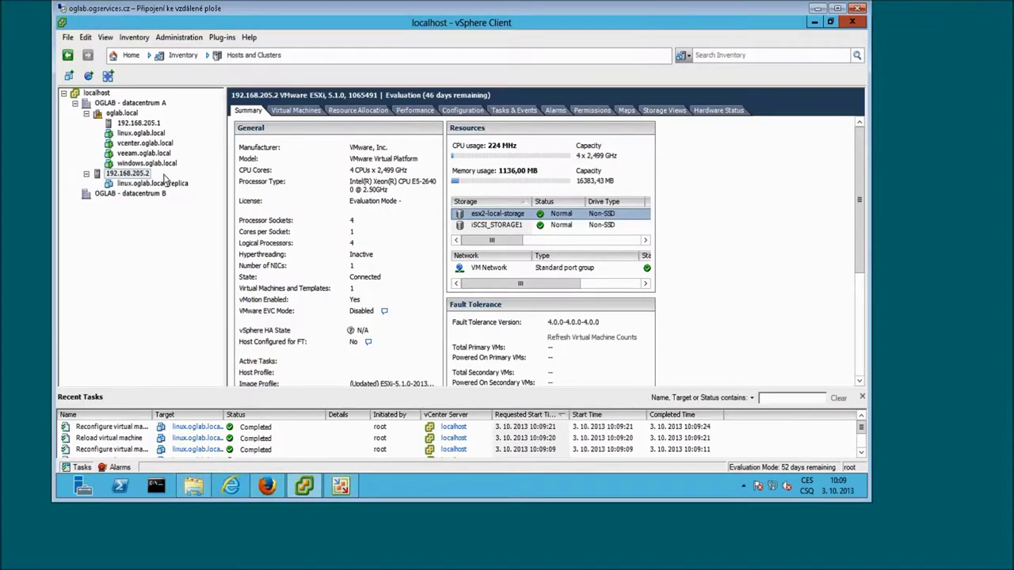
left_click(132, 134)
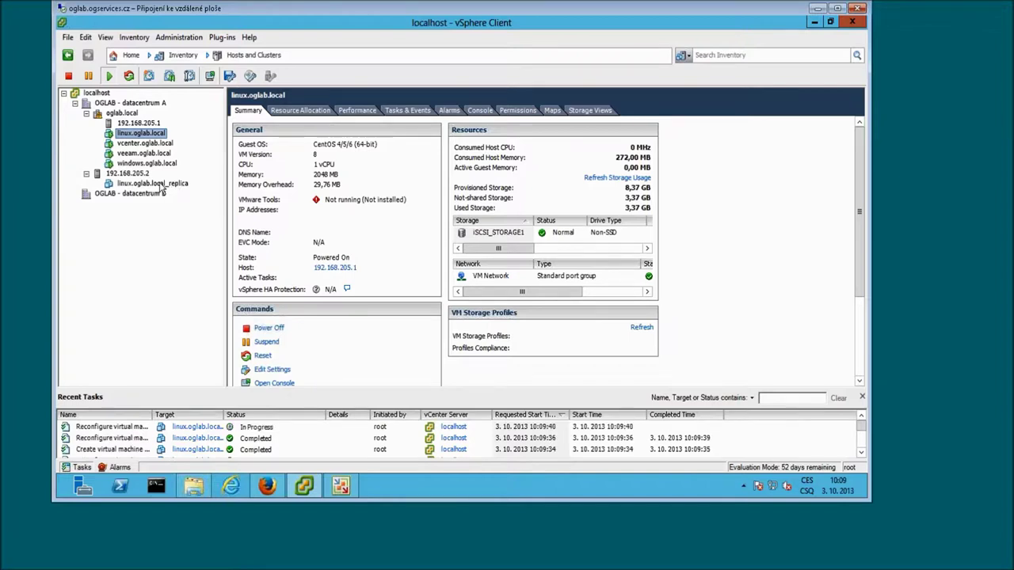
left_click(161, 184)
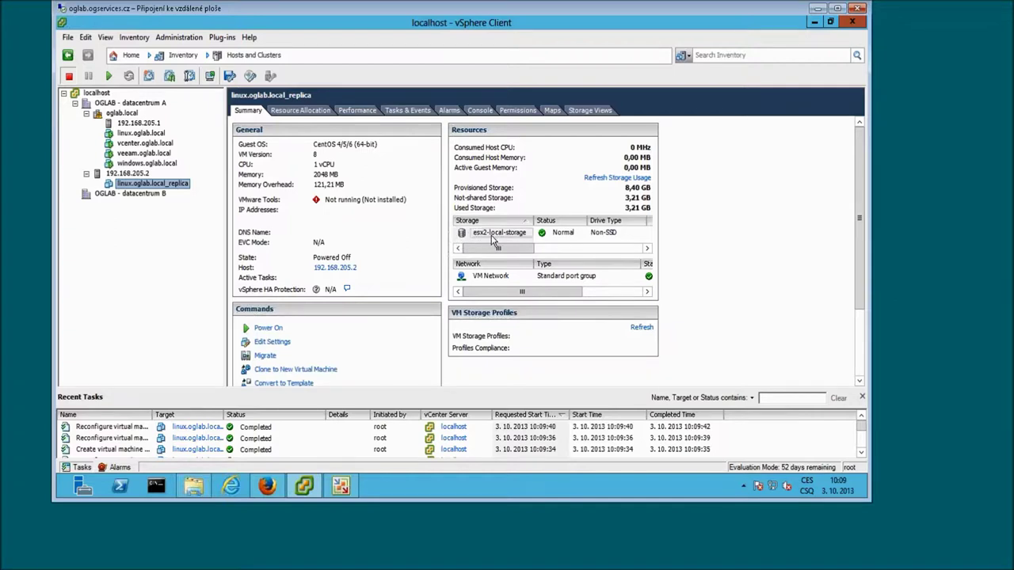
Switch back to Veeam Backup & Replication and examine the Hard disk 1 transfer in the running replication job
left_click(341, 485)
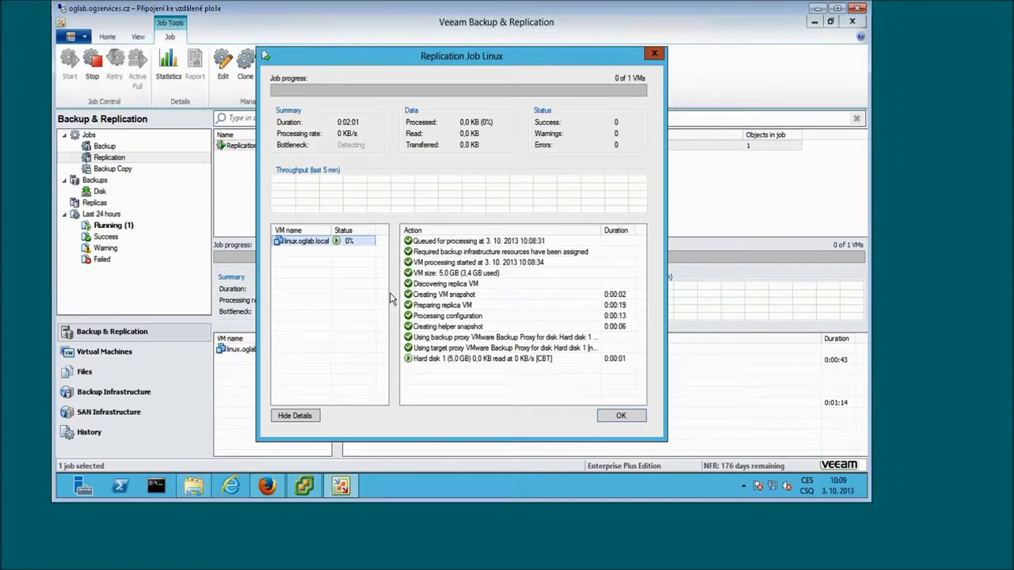
left_click(428, 361)
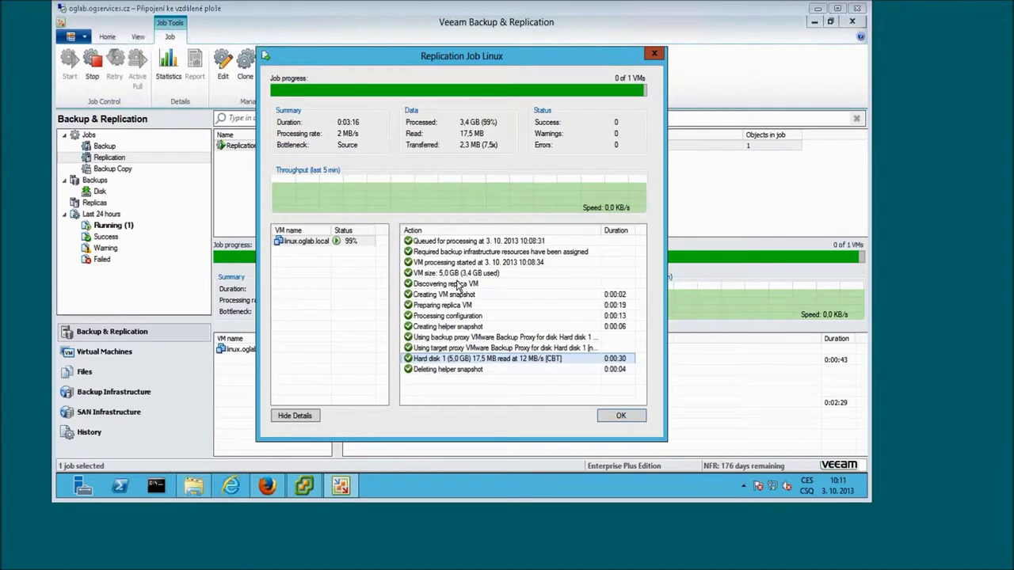
Close the Replication Job Linux progress details, and examine the power options of linux.oglab.local_replica in vSphere Client
left_click(621, 419)
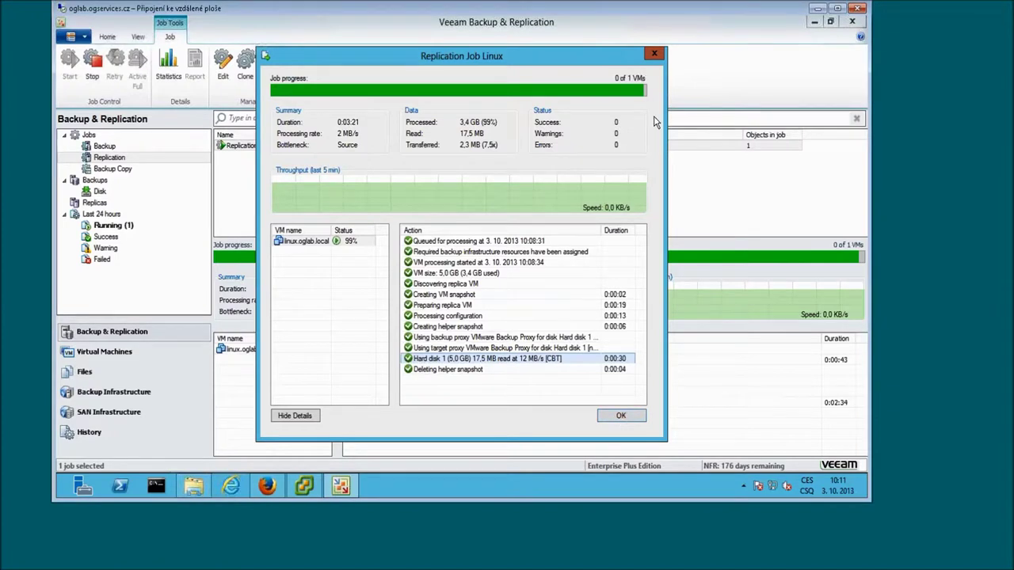
left_click(654, 55)
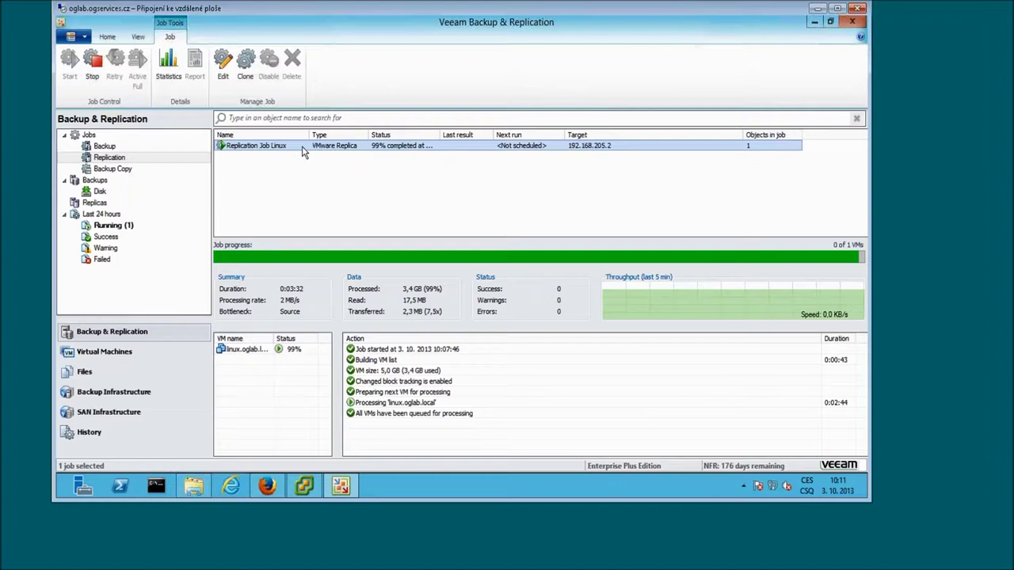
left_click(304, 486)
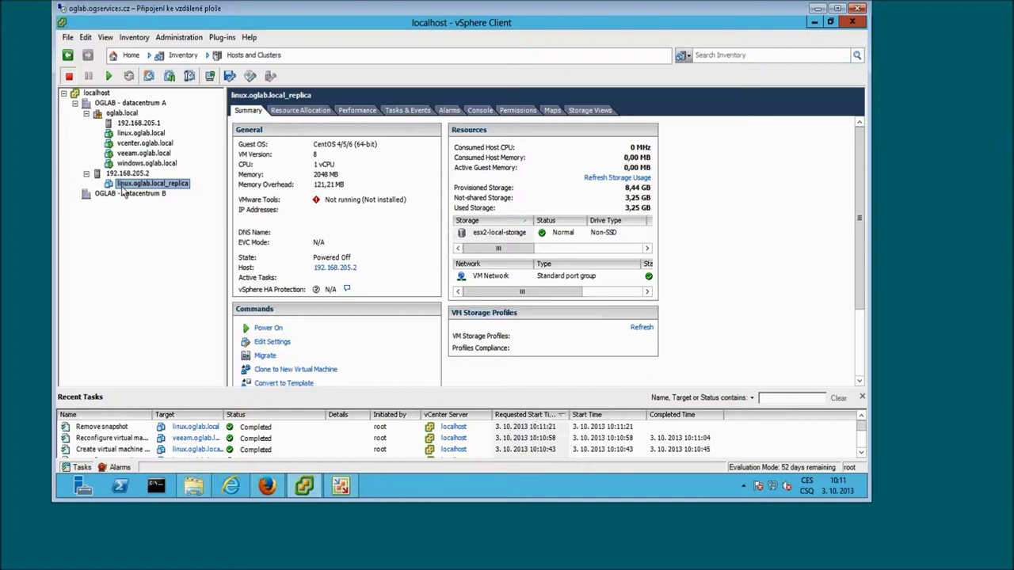
right_click(130, 187)
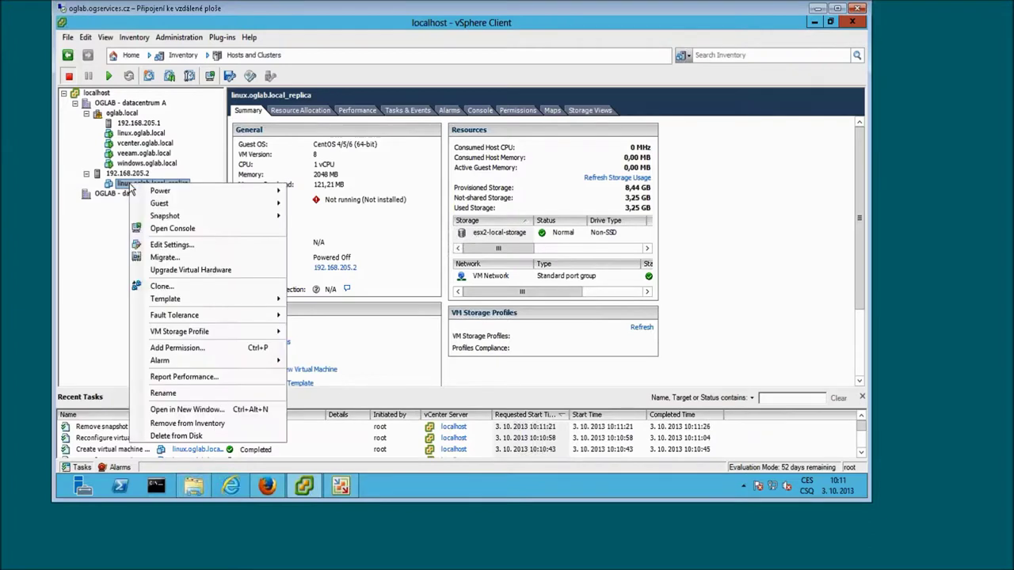
mouse_move(156, 192)
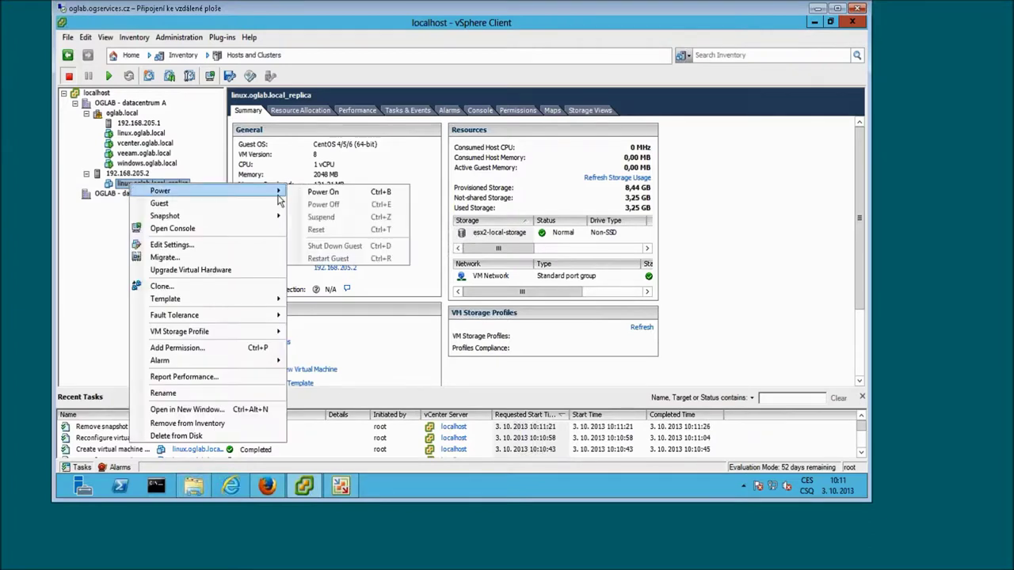
left_click(108, 186)
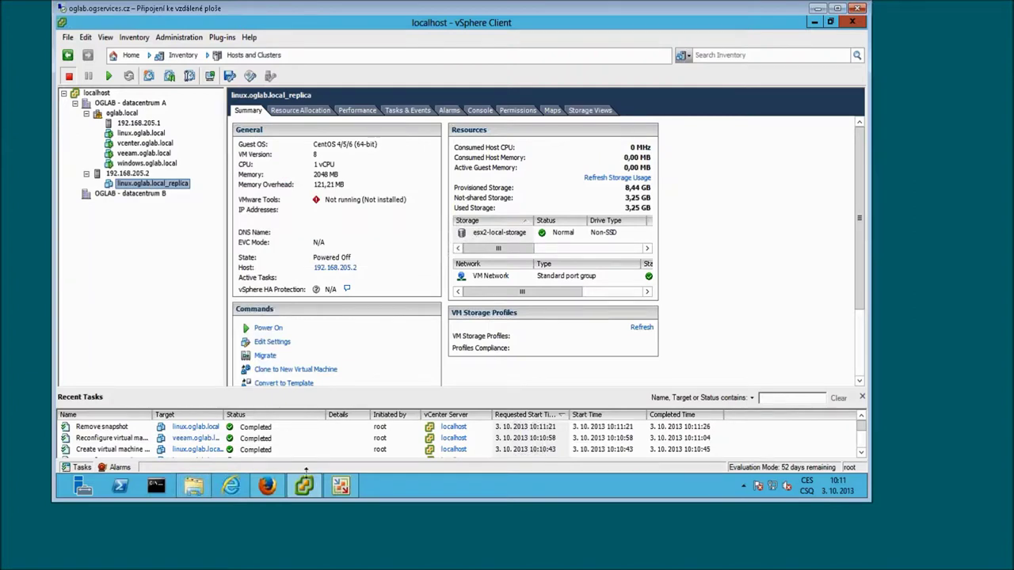
Switch back to Veeam Backup & Replication and inspect the linux.oglab.local entry in the list of replicas
mouse_move(340, 485)
left_click(331, 488)
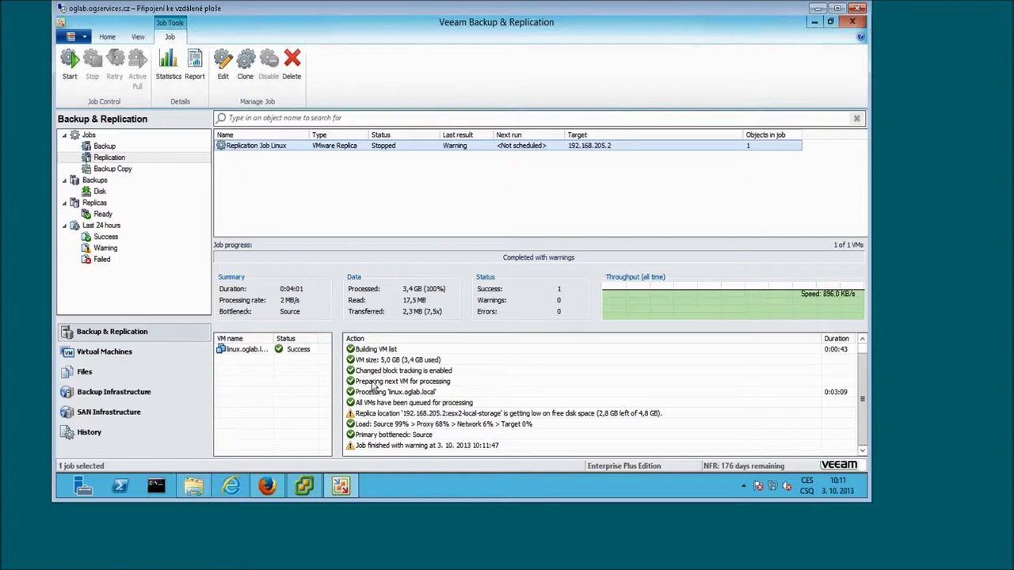
left_click(98, 204)
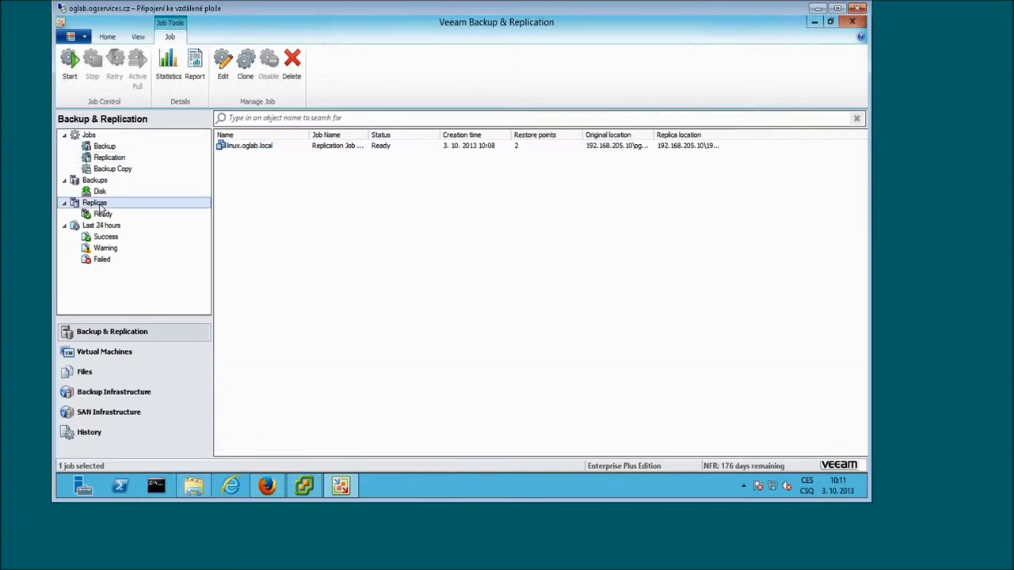
left_click(273, 146)
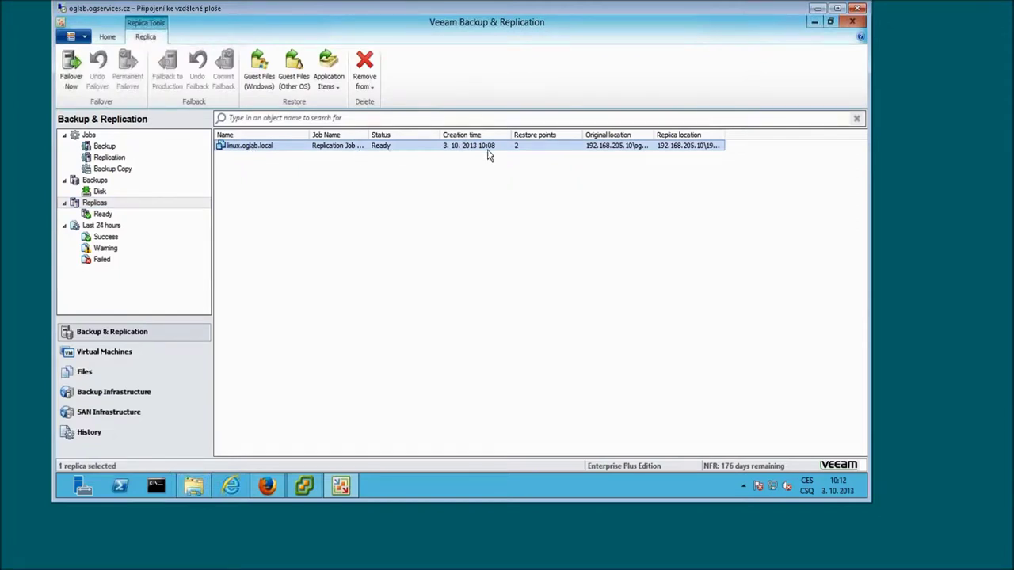
Fail over linux.oglab.local to its replica immediately, using the preset restore point and leaving the restore reason empty
right_click(283, 150)
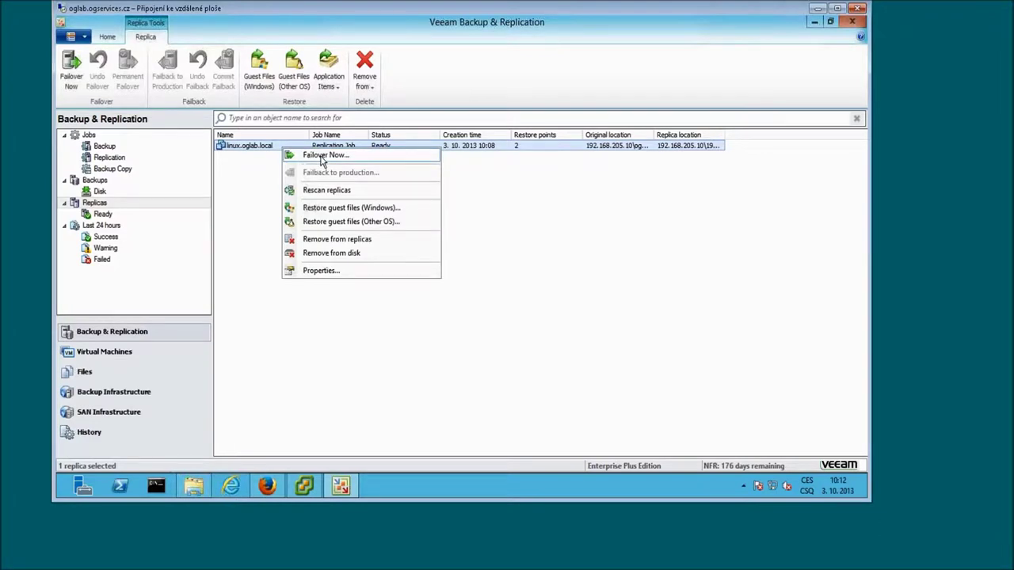
left_click(323, 159)
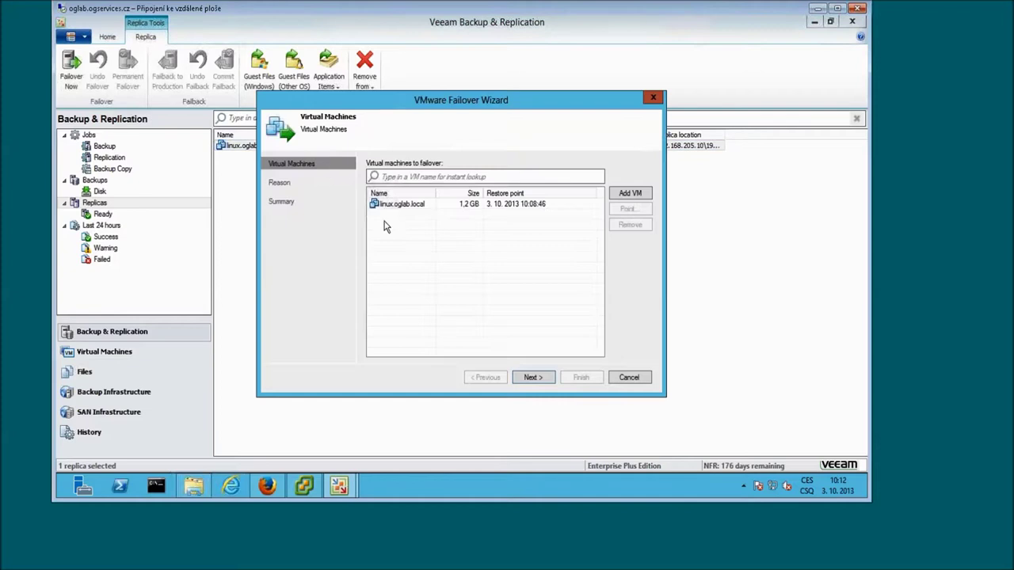
left_click(404, 208)
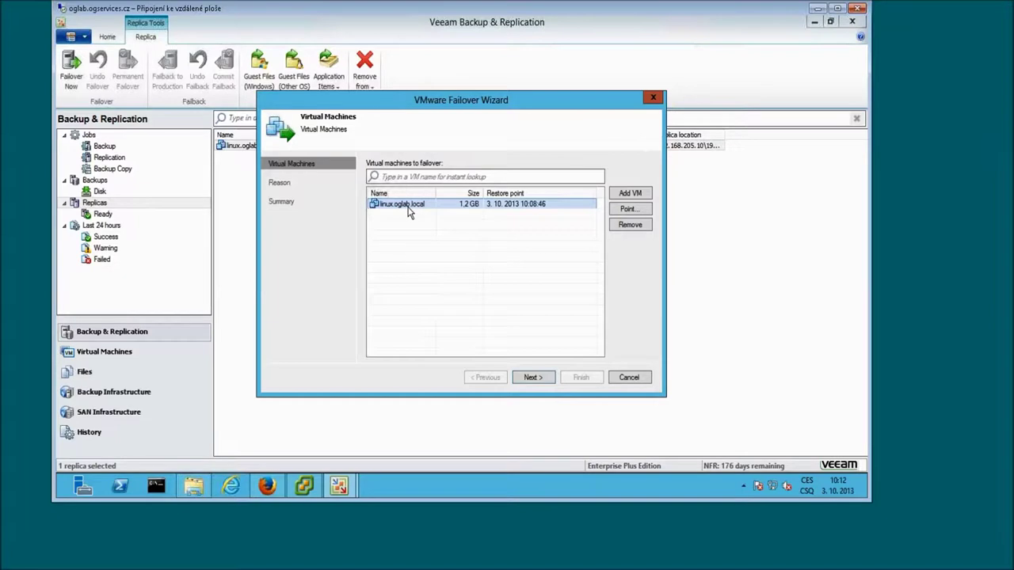
left_click(542, 378)
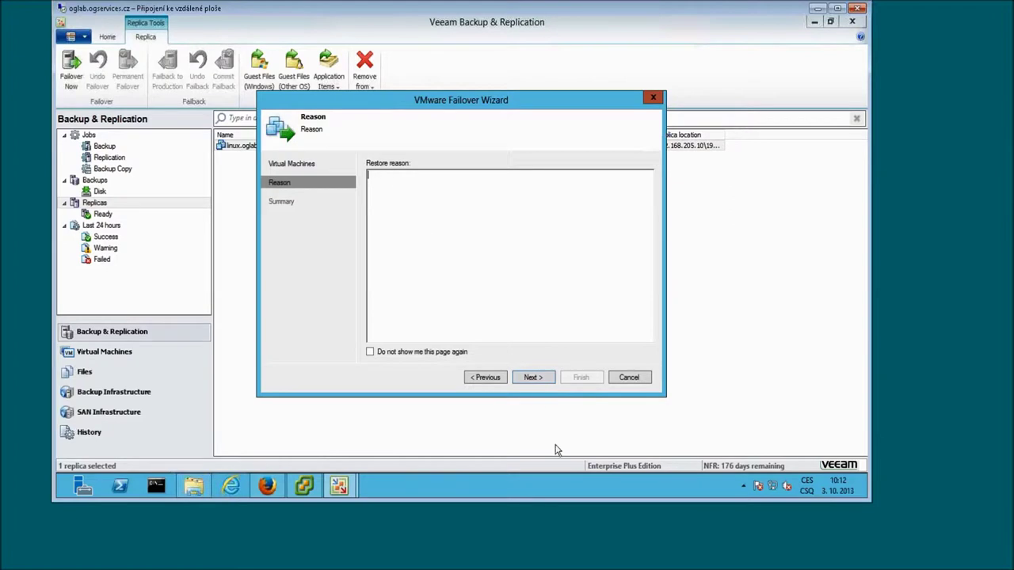
left_click(536, 380)
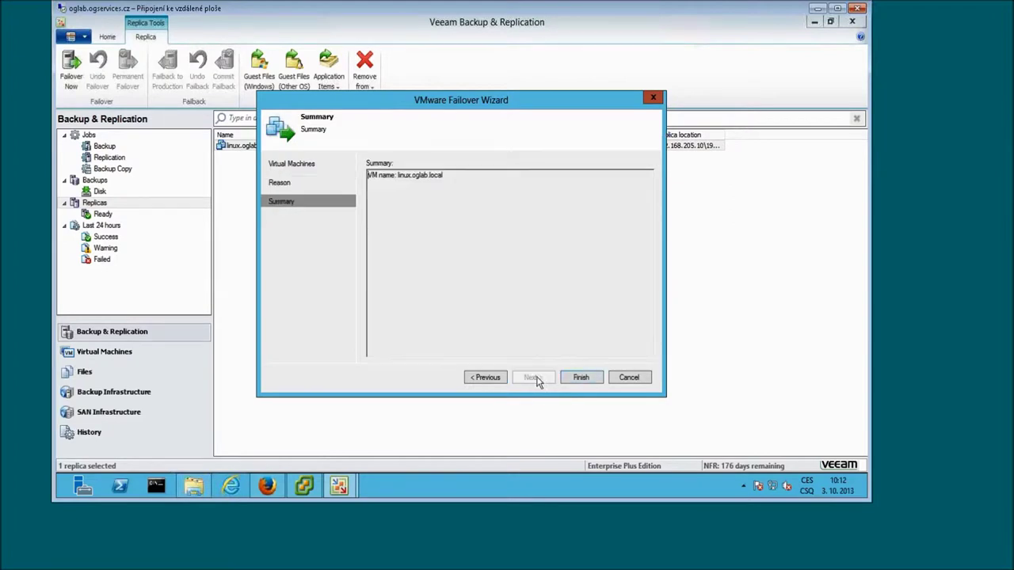
left_click(587, 379)
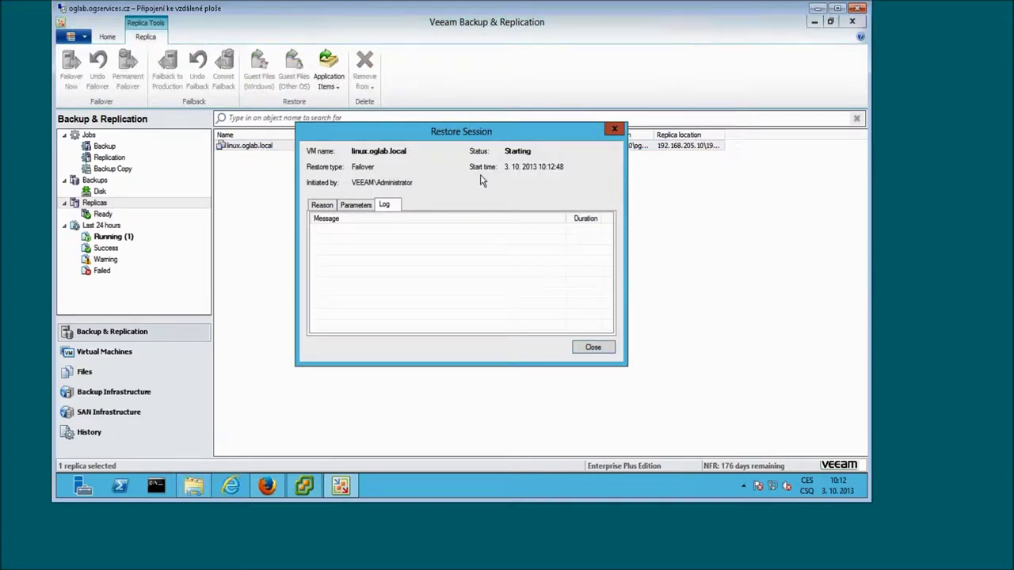
Check the failover session's progress, and power off the original VM linux.oglab.local in vSphere Client
left_click(303, 486)
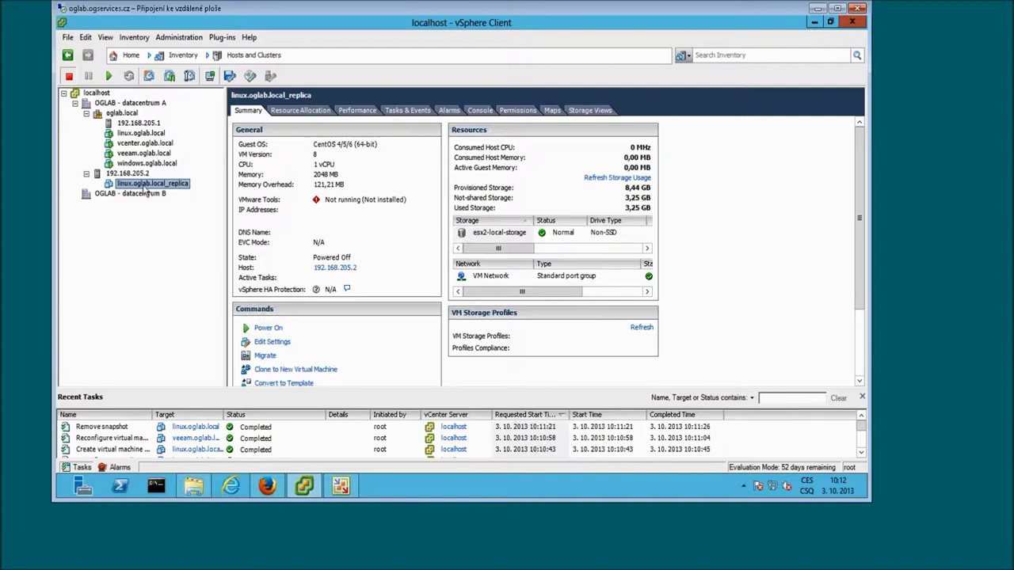
left_click(340, 486)
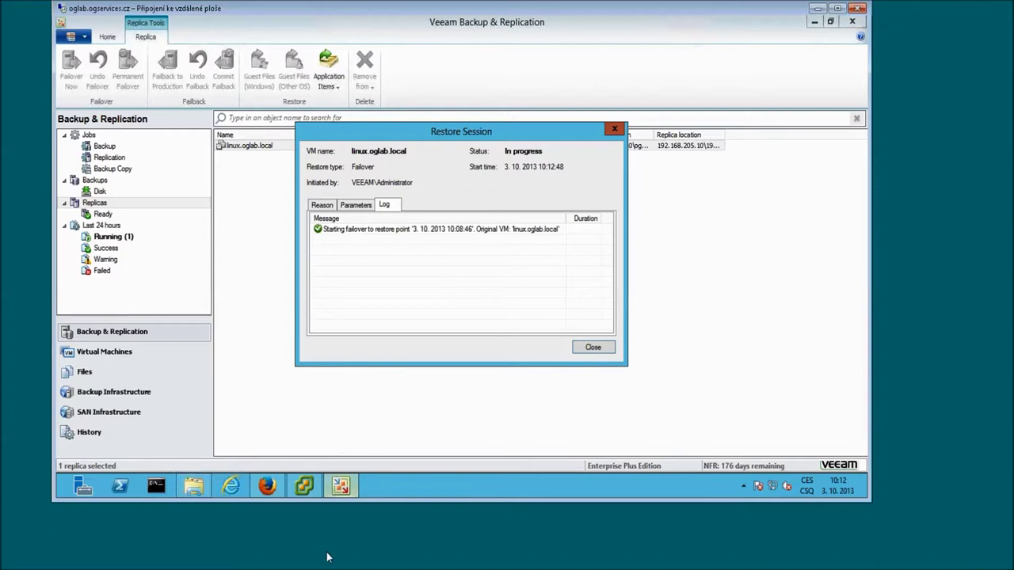
left_click(305, 487)
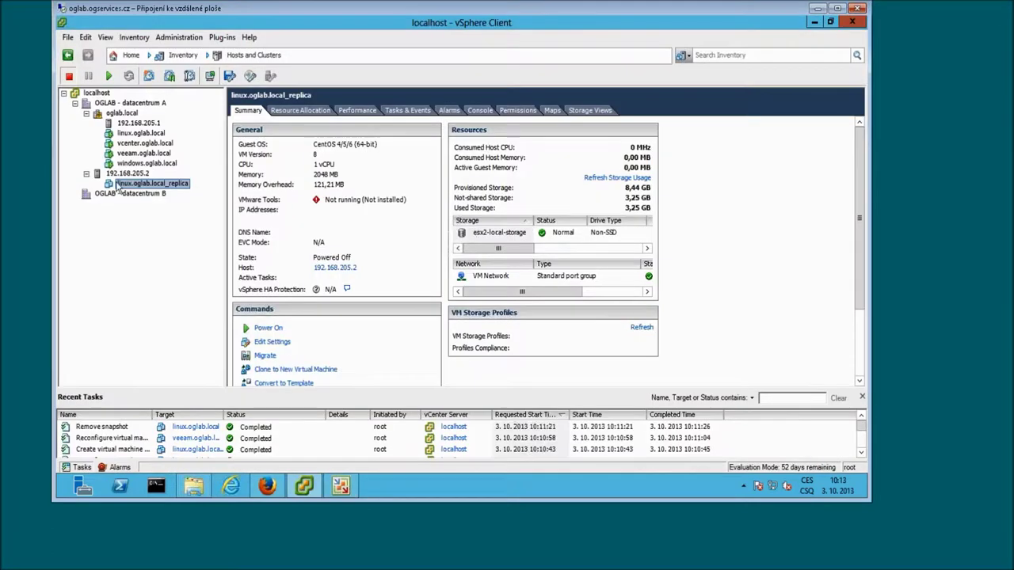
left_click(136, 133)
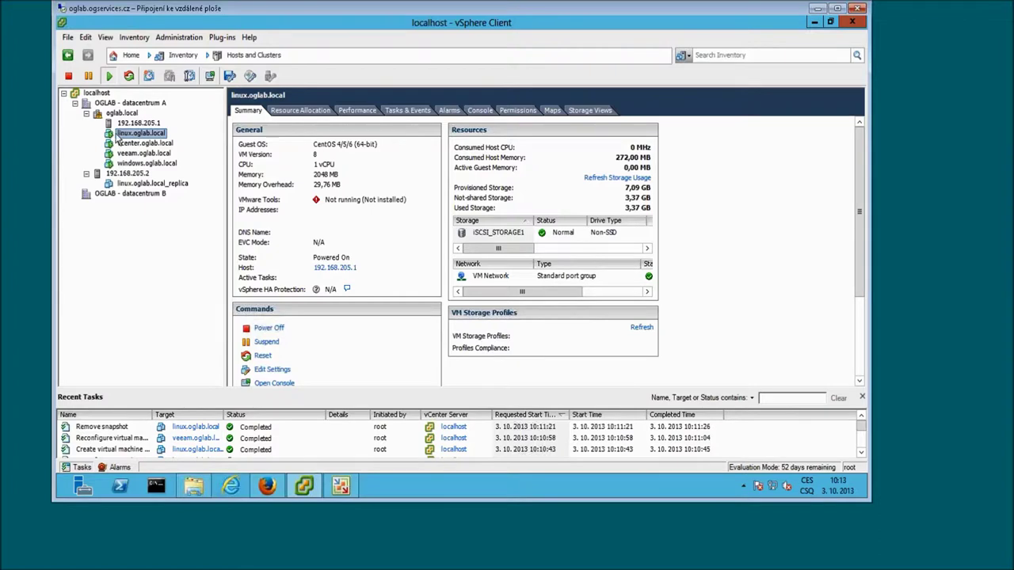
right_click(128, 136)
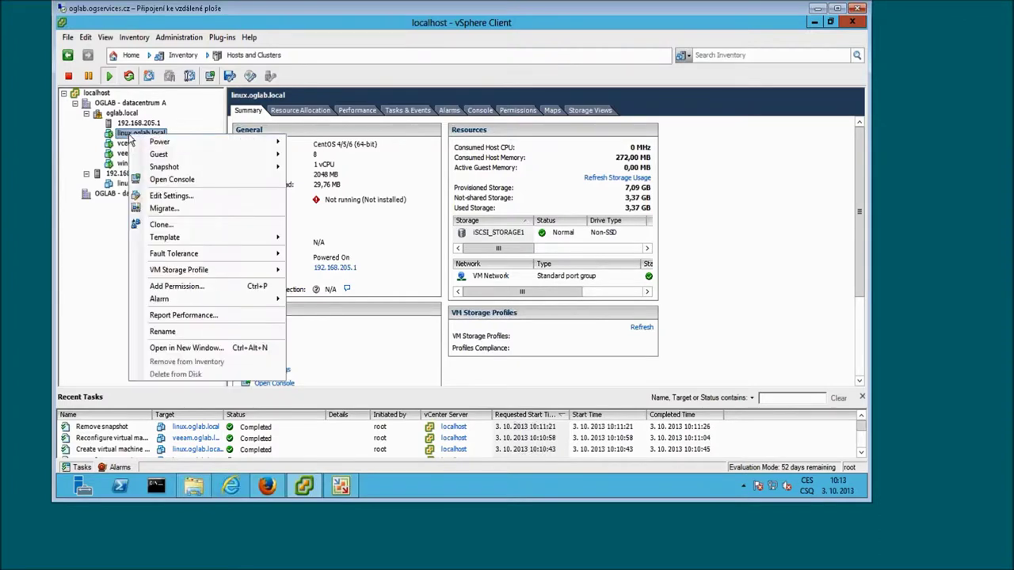
mouse_move(158, 143)
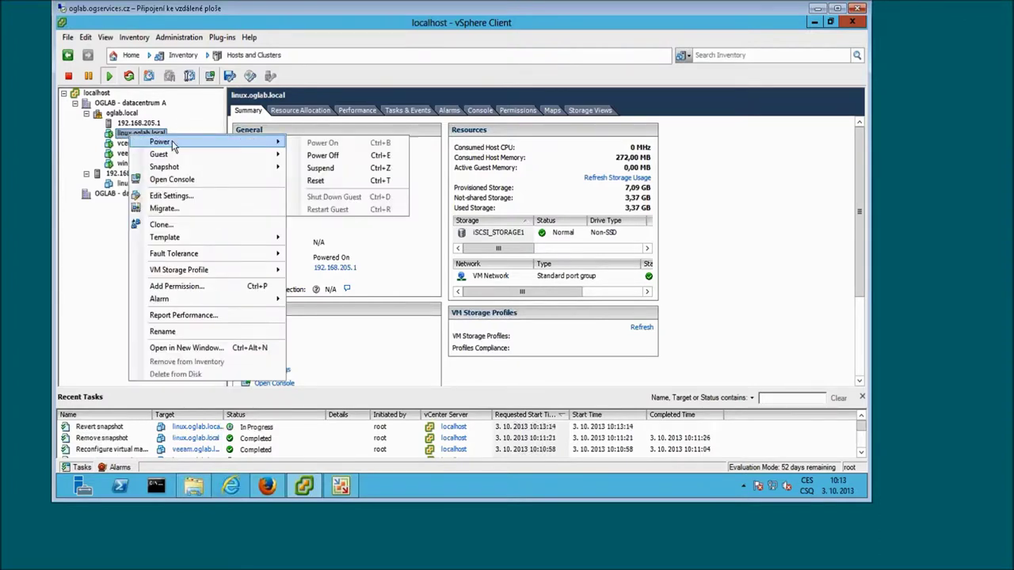
left_click(328, 156)
key("Return")
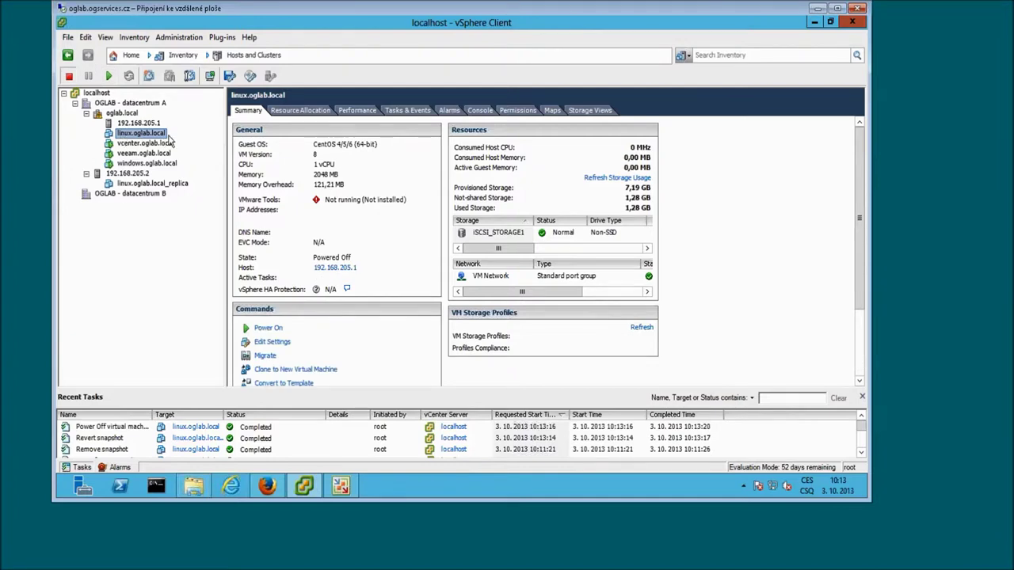
Open the console of linux.oglab.local_replica and watch the replica boot to its login prompt
left_click(136, 185)
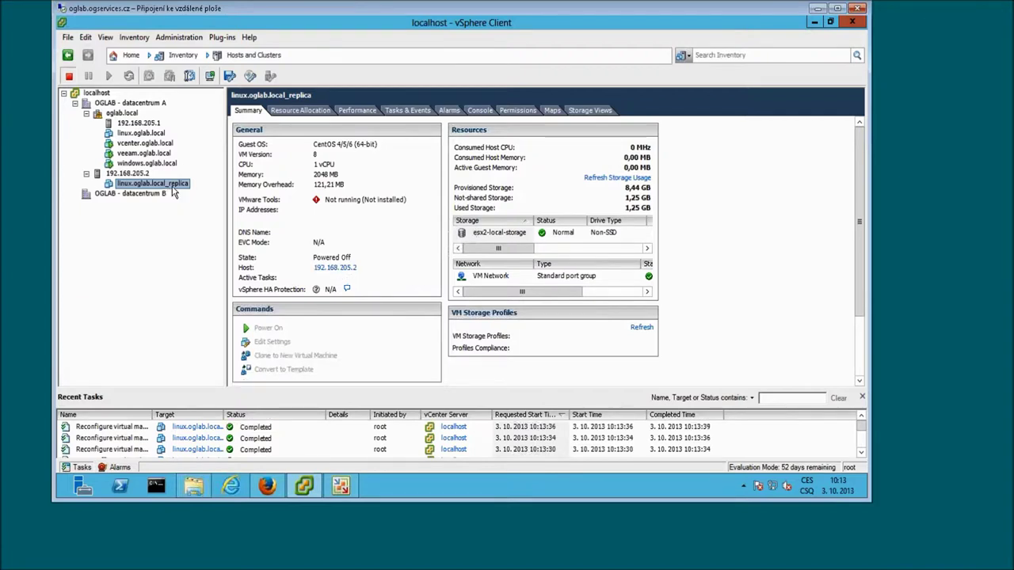
key("ctrl+b")
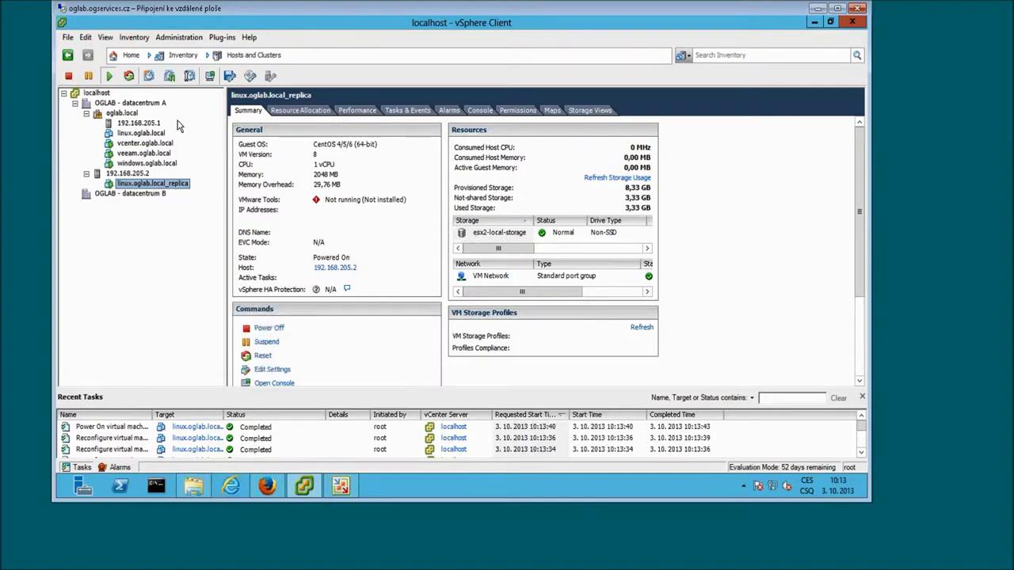
left_click(209, 75)
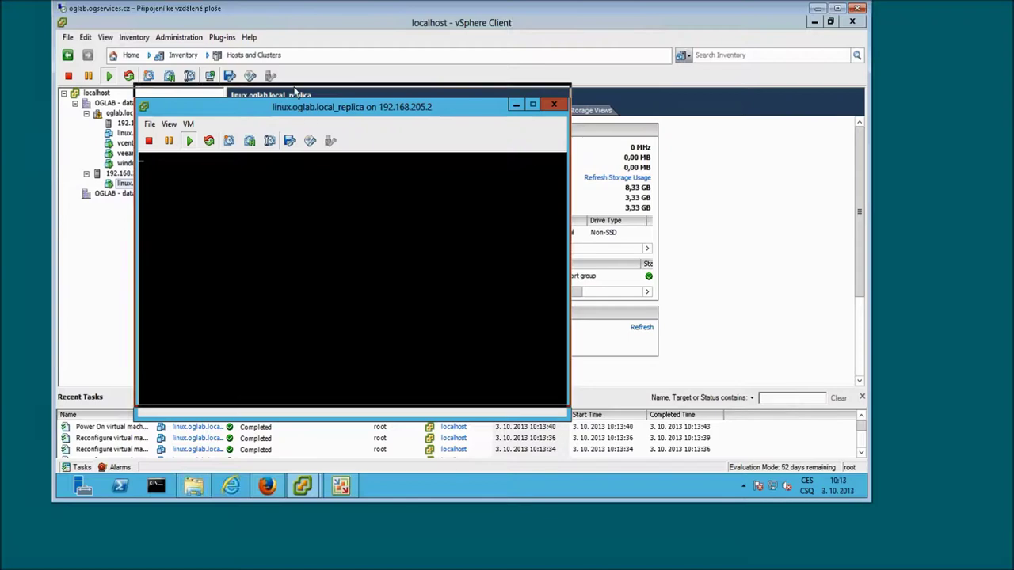
left_click_drag(296, 110, 295, 90)
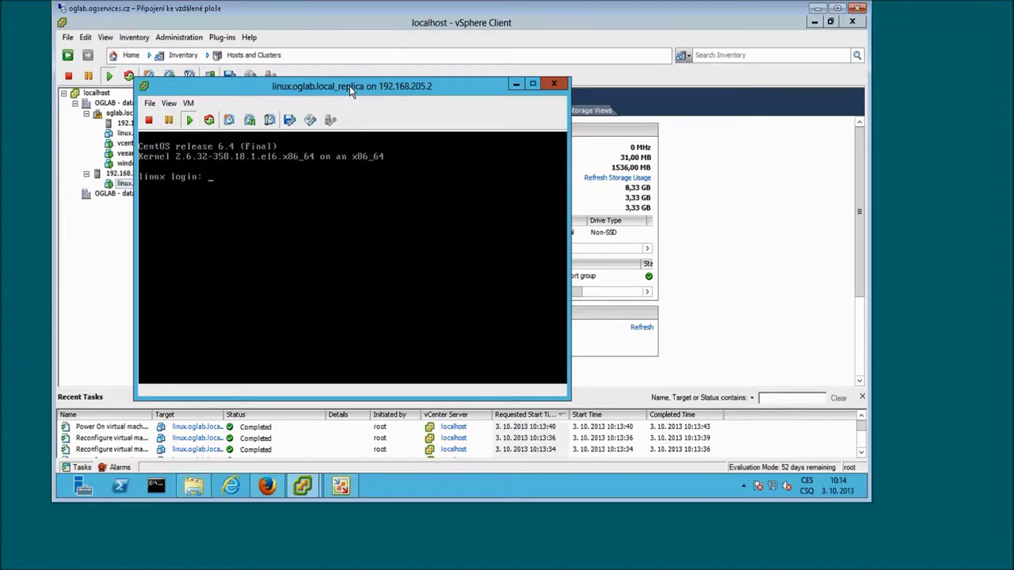
Switch back to Veeam Backup & Replication, close the failover session, and undo the failover of the linux.oglab.local replica
left_click(353, 489)
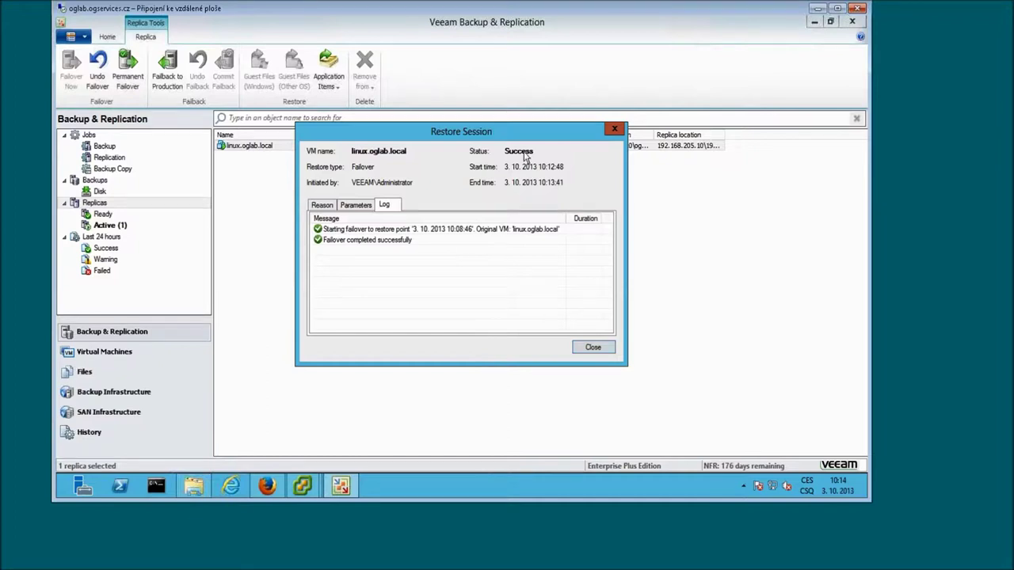
left_click(601, 351)
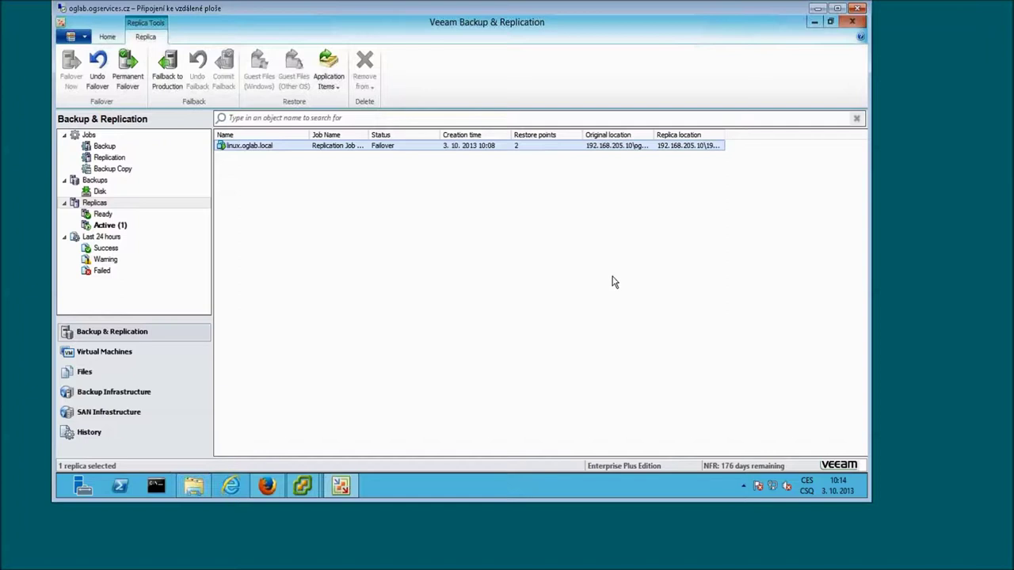
right_click(260, 152)
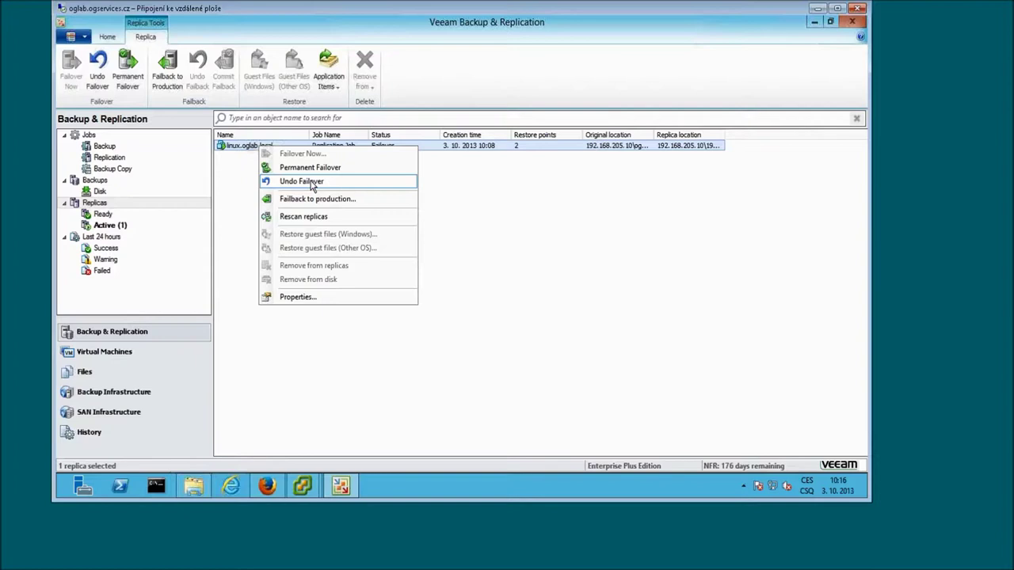
left_click(312, 182)
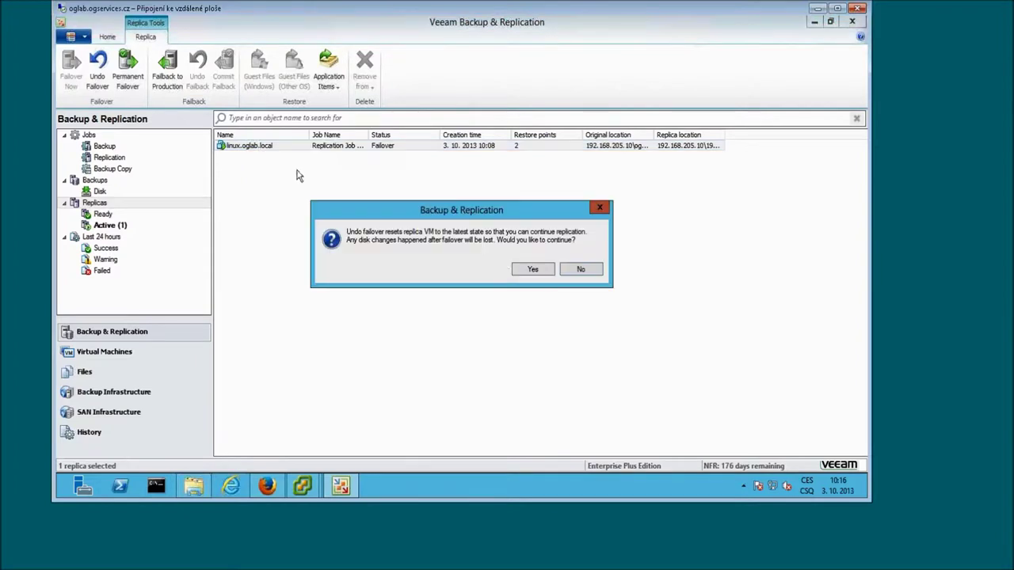
left_click(525, 270)
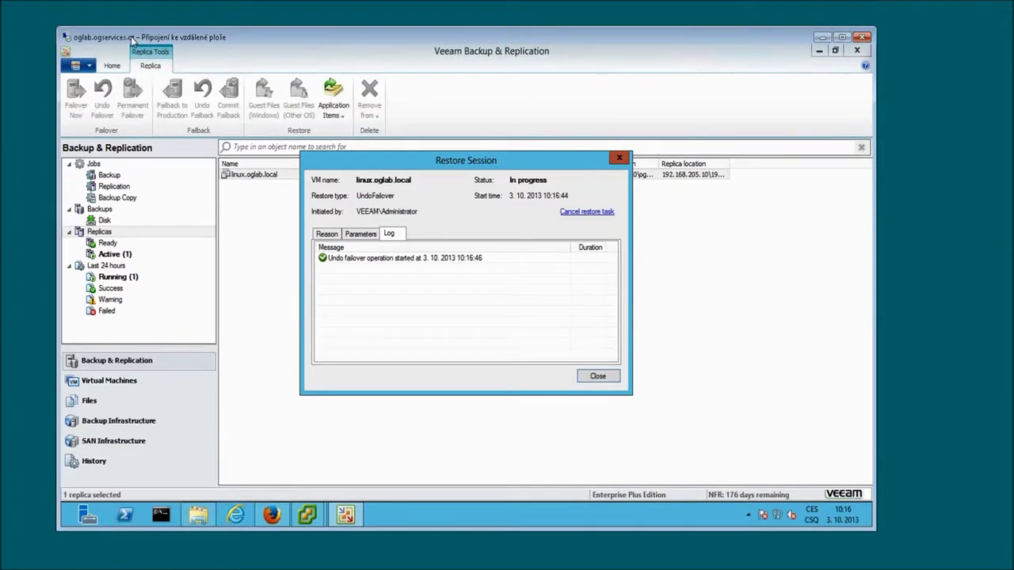
left_click_drag(132, 40, 115, 40)
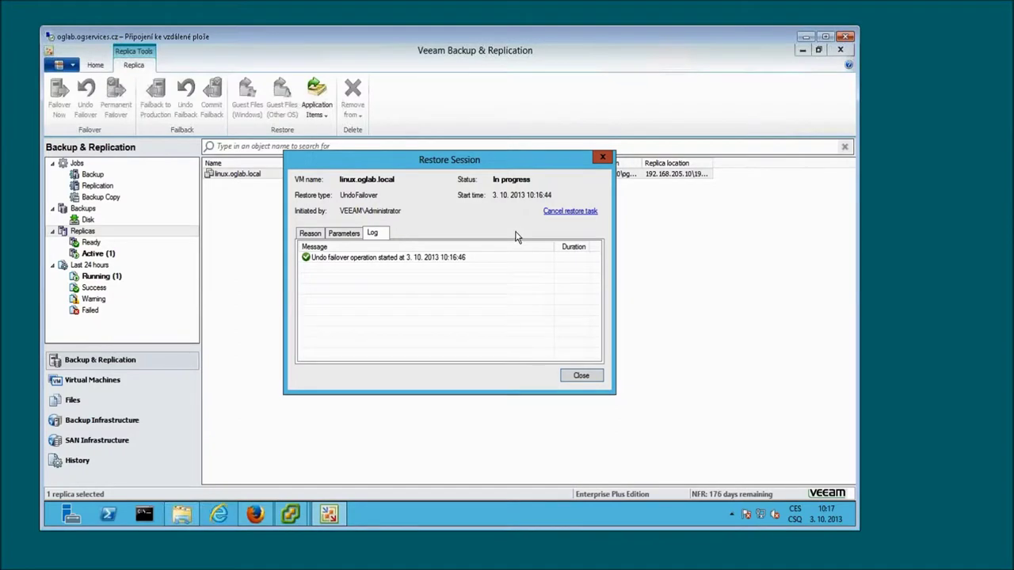
left_click(580, 377)
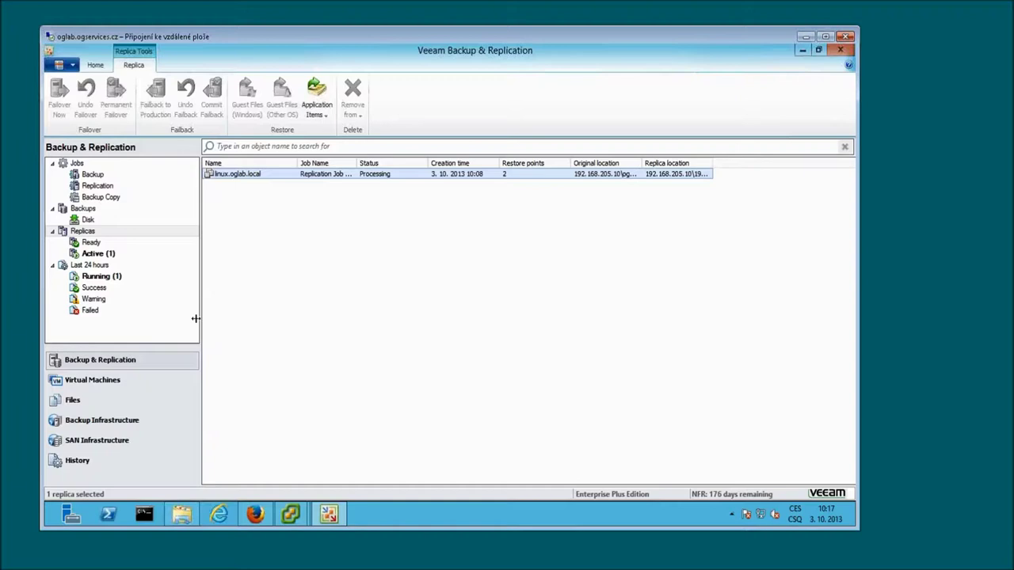
Switch to vSphere Client and check the power state of linux.oglab.local_replica in its summary
mouse_move(290, 516)
left_click(244, 466)
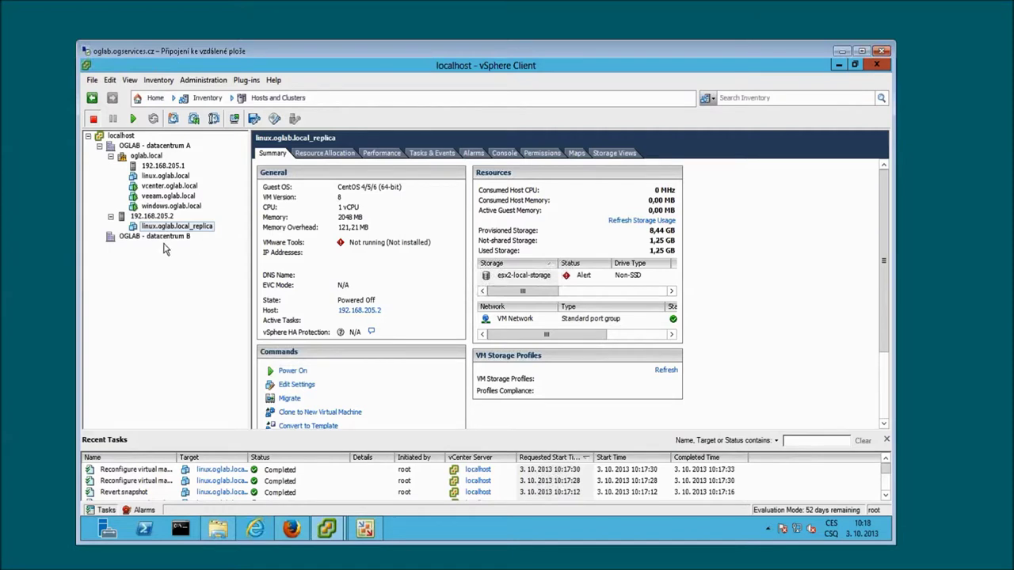
left_click(215, 372)
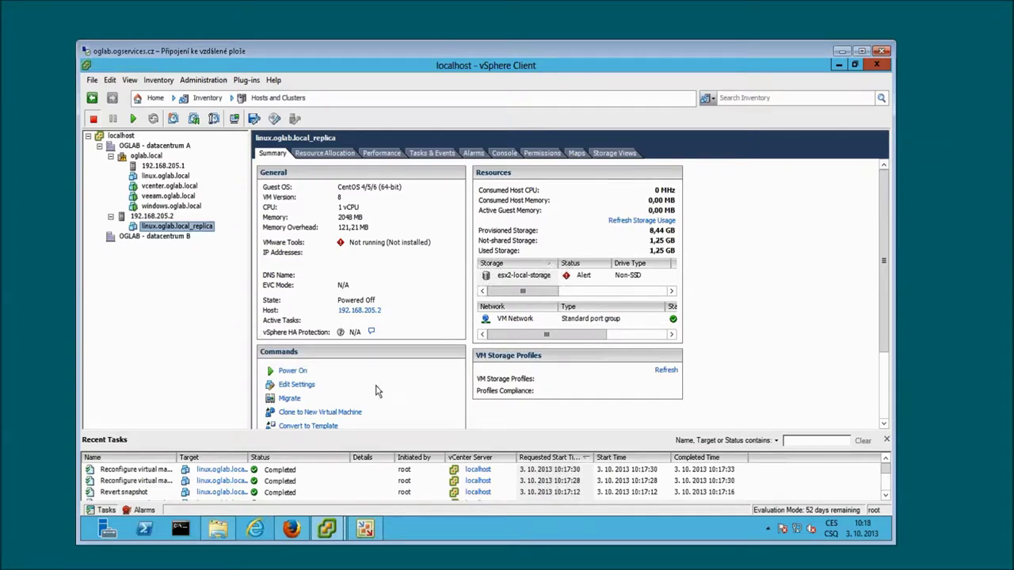
Switch to Veeam Backup & Replication, show the backup and backup copy jobs, and start a new backup copy job
left_click(364, 528)
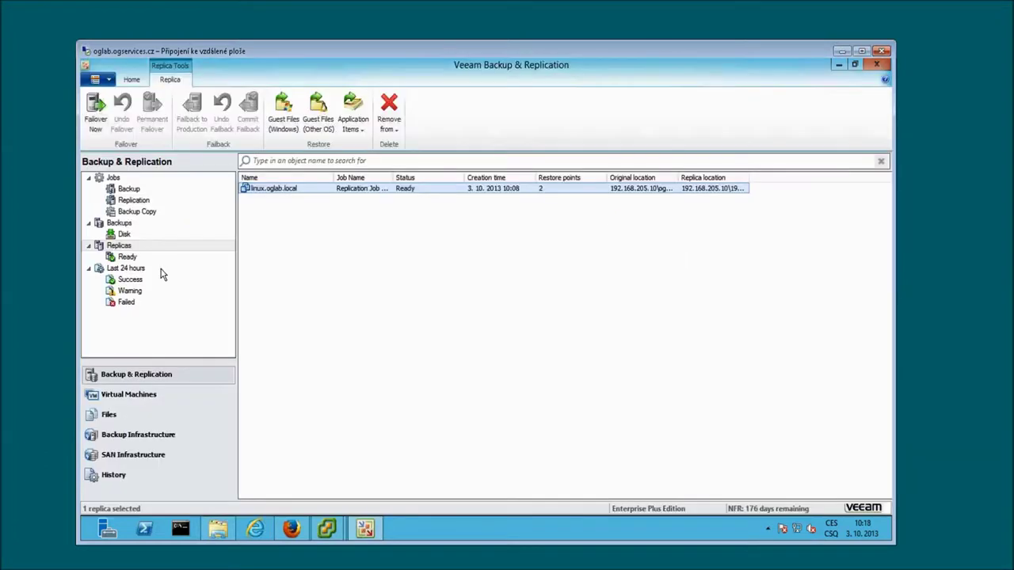
left_click(129, 191)
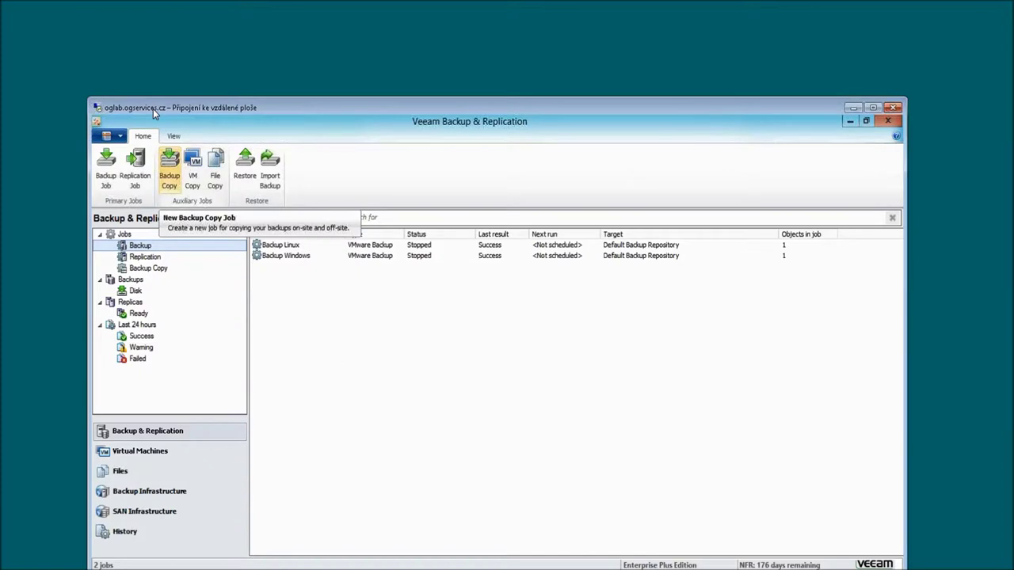
left_click(145, 270)
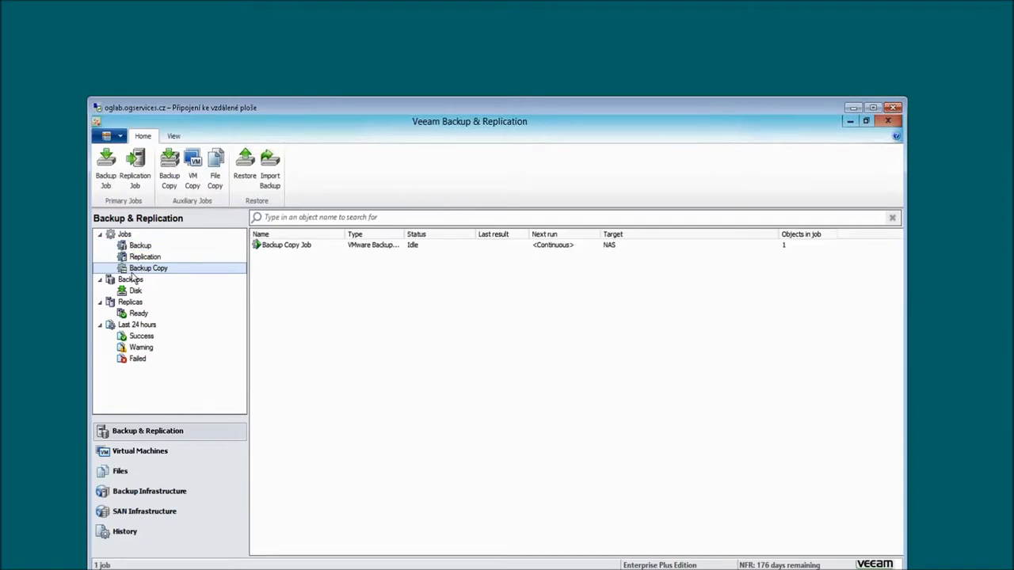
right_click(285, 287)
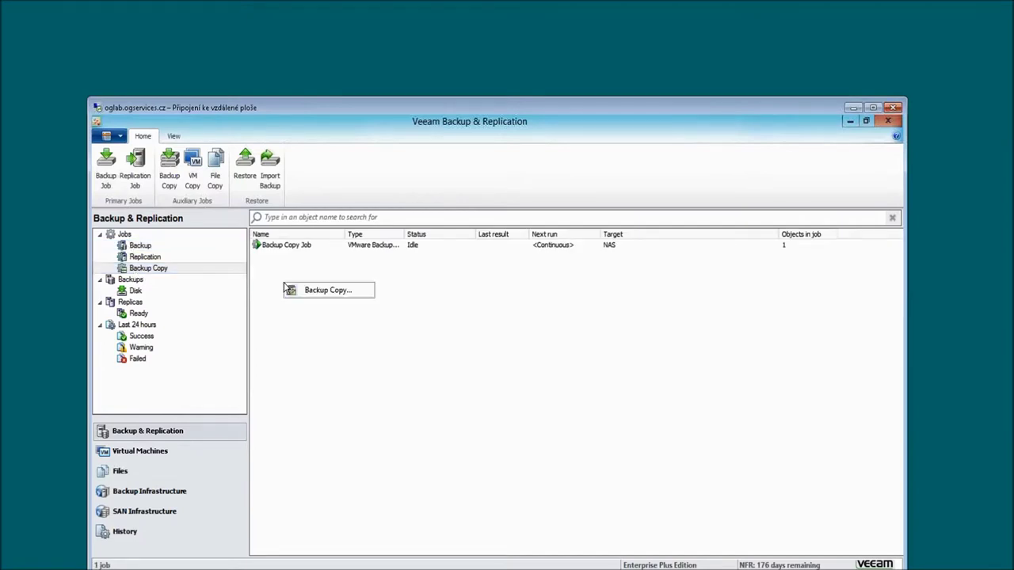
left_click(327, 291)
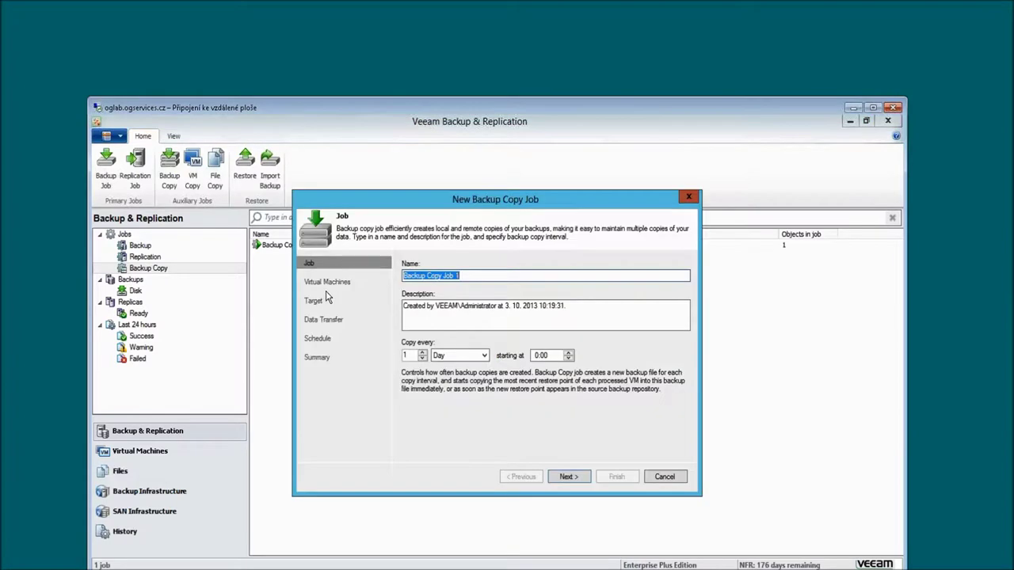
Keep the name Backup Copy Job 1 and the copy interval of 1 day starting at 0:00
left_click(472, 275)
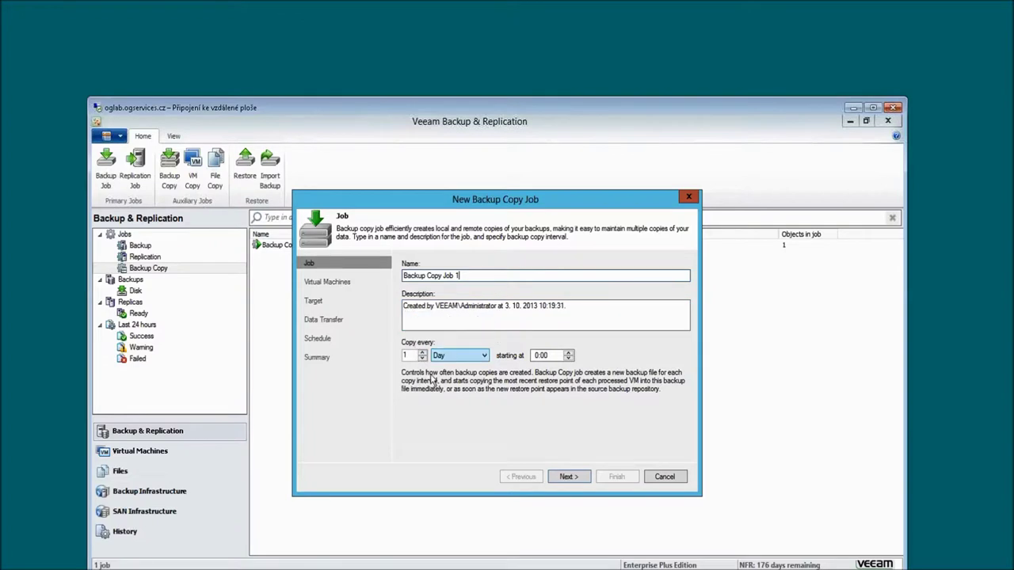
left_click(408, 356)
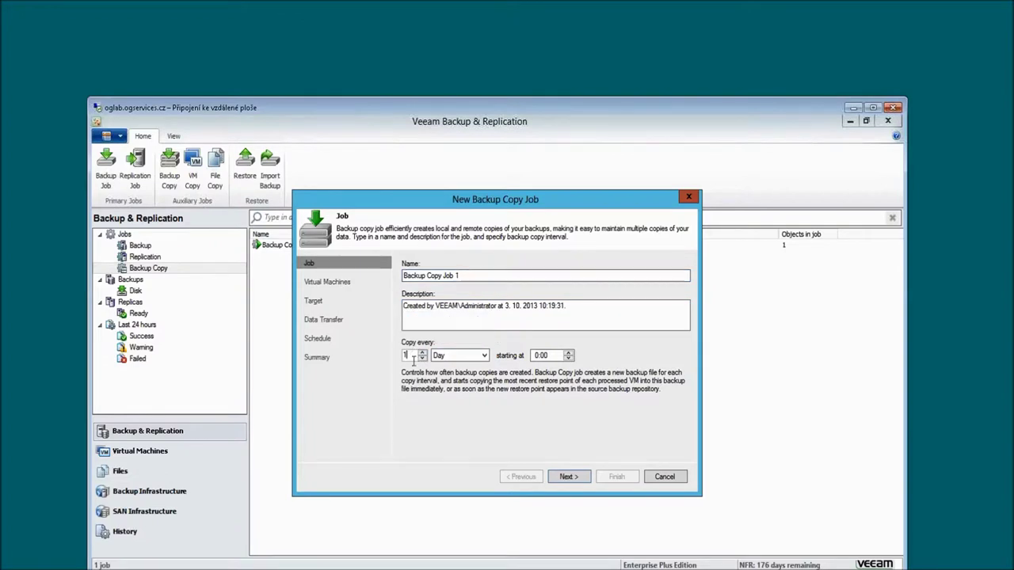
key("Tab")
key("Tab")
left_click(567, 477)
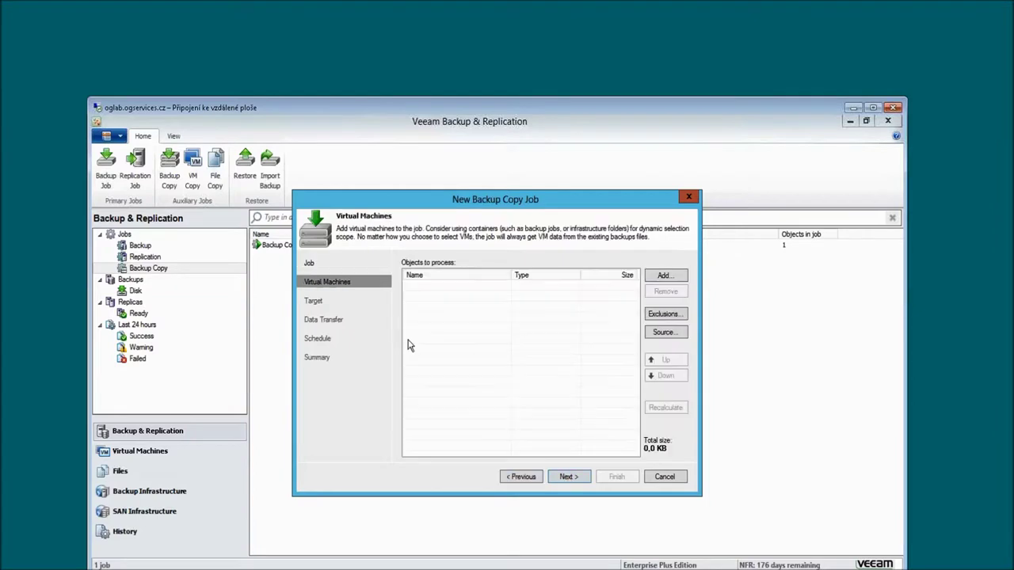
Add the existing Backup Windows job as the source to process in the backup copy job
left_click(681, 276)
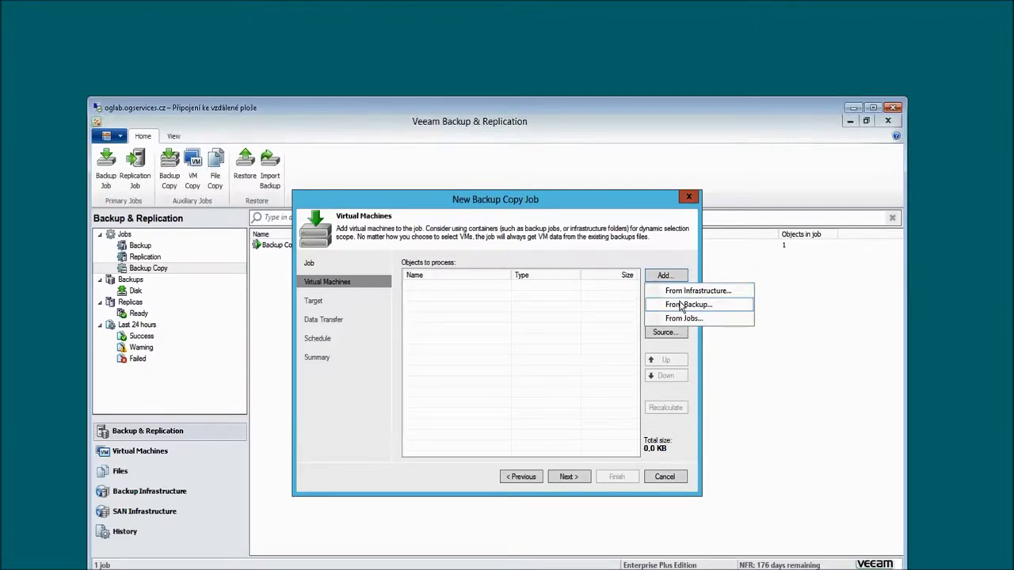
left_click(686, 319)
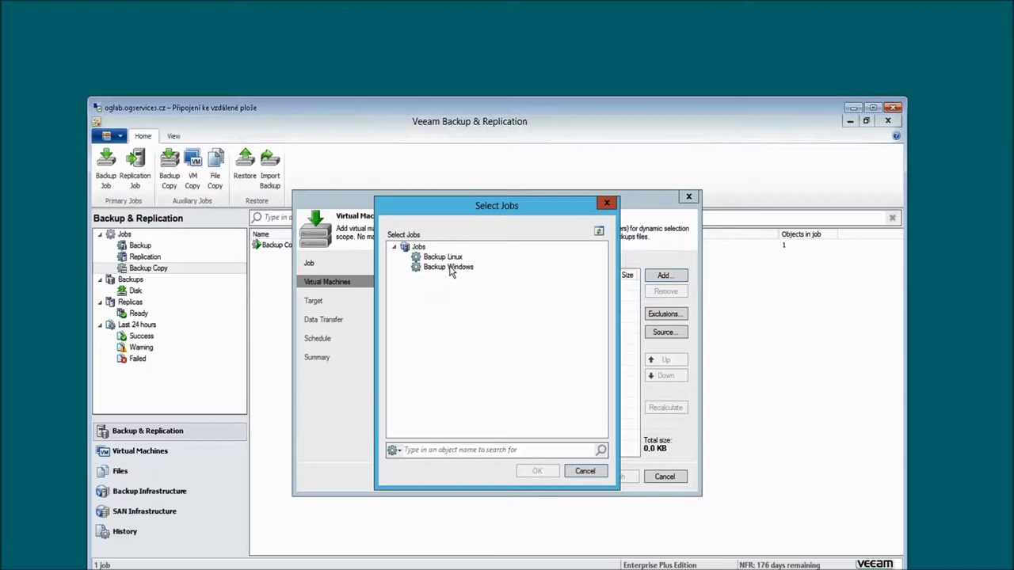
left_click(449, 269)
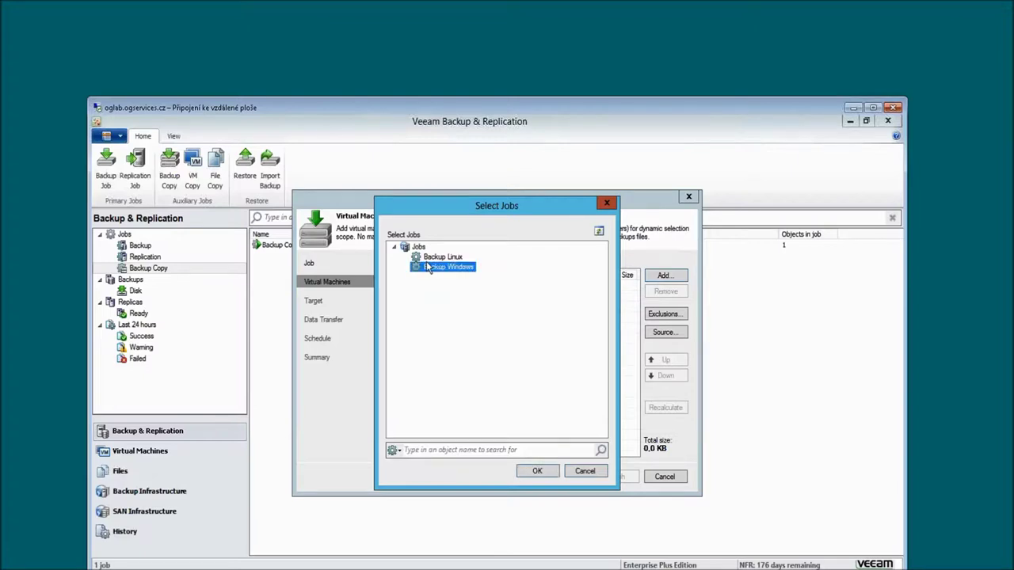
left_click(534, 472)
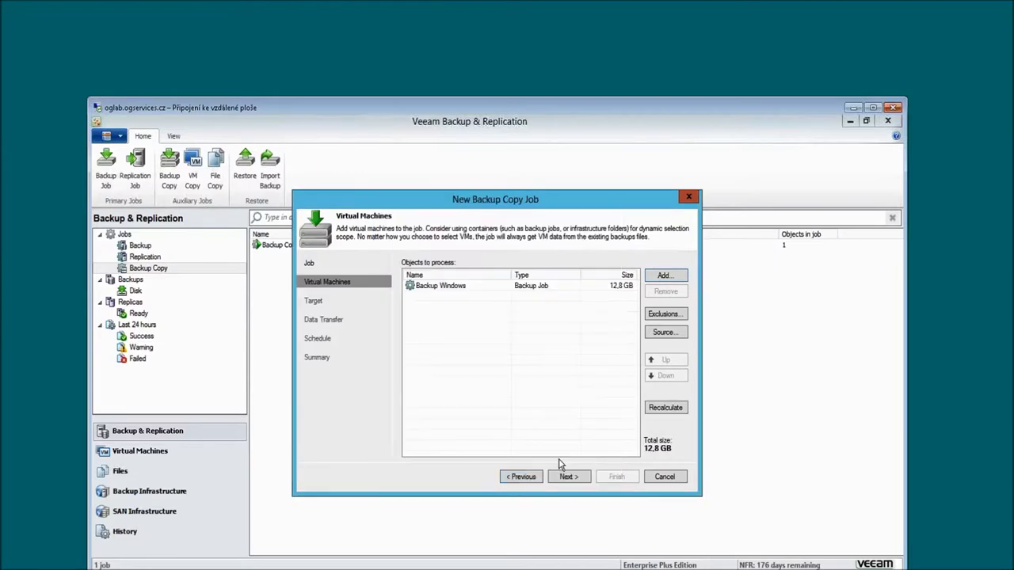
left_click(569, 476)
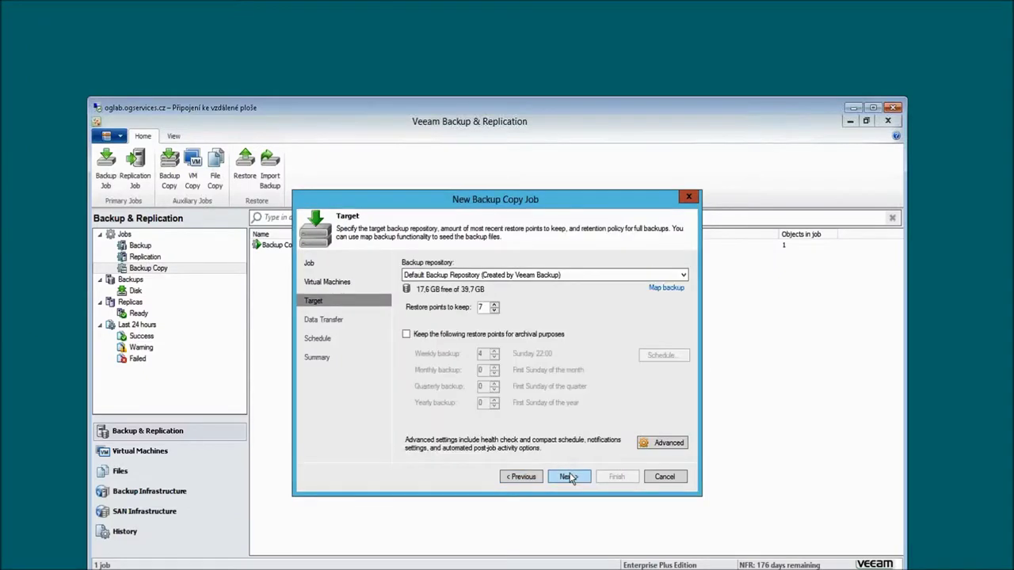
Target the Default Backup Repository and set the number of restore points to keep to 14
left_click(458, 276)
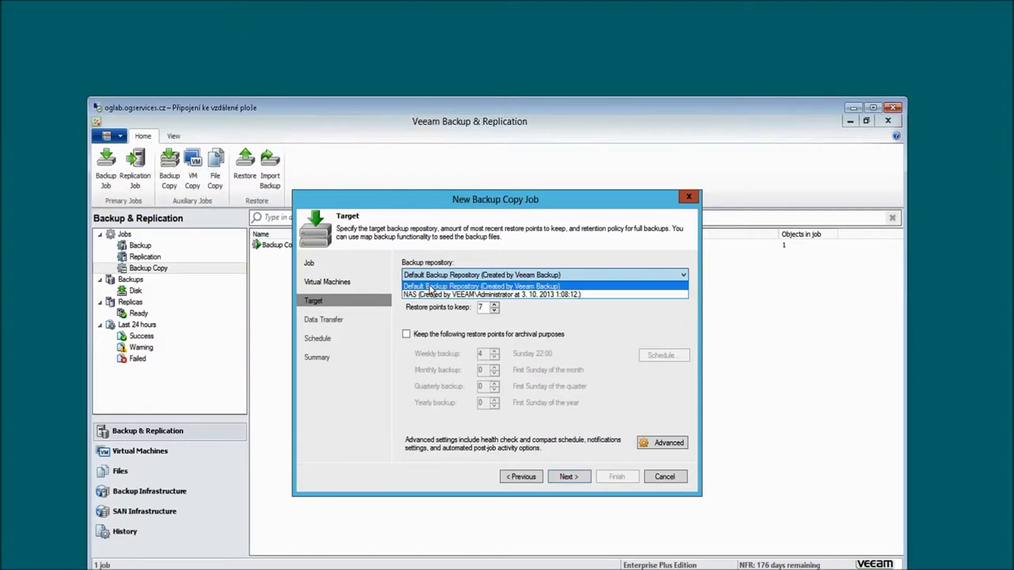
left_click(431, 288)
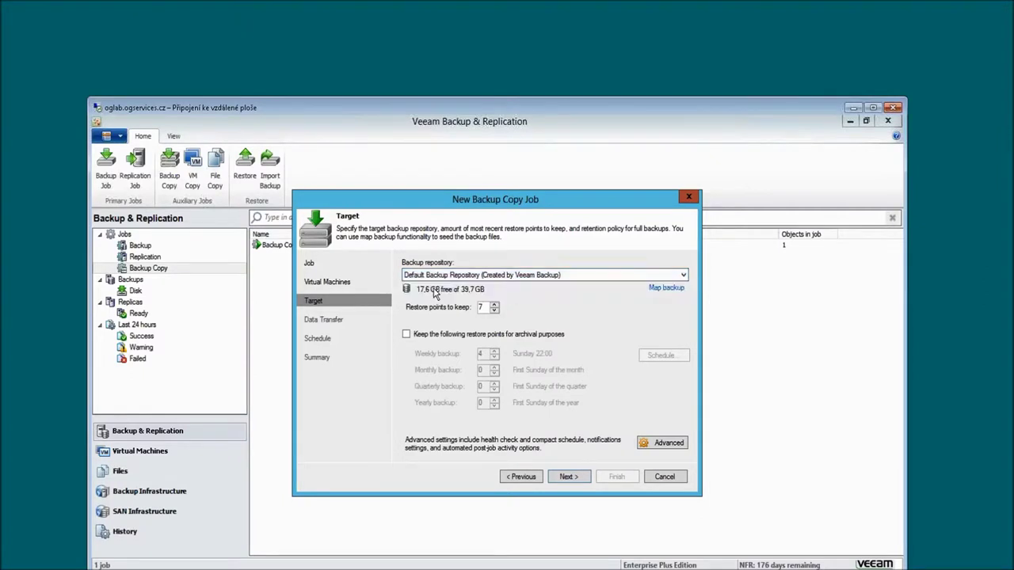
left_click(494, 304)
left_click(494, 305)
left_click(494, 305)
left_click(495, 305)
Enable keeping restore points for archival purposes and adjust the monthly, quarterly and yearly backup counts
left_click(406, 335)
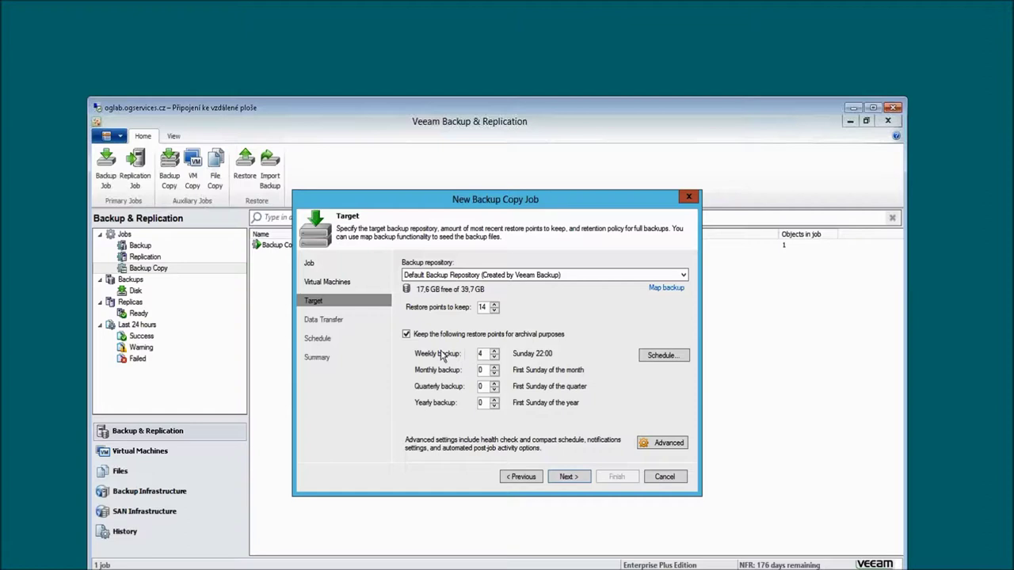
left_click(494, 368)
left_click(495, 367)
left_click(494, 368)
left_click(494, 372)
left_click(494, 384)
left_click(496, 384)
left_click(494, 400)
left_click(578, 473)
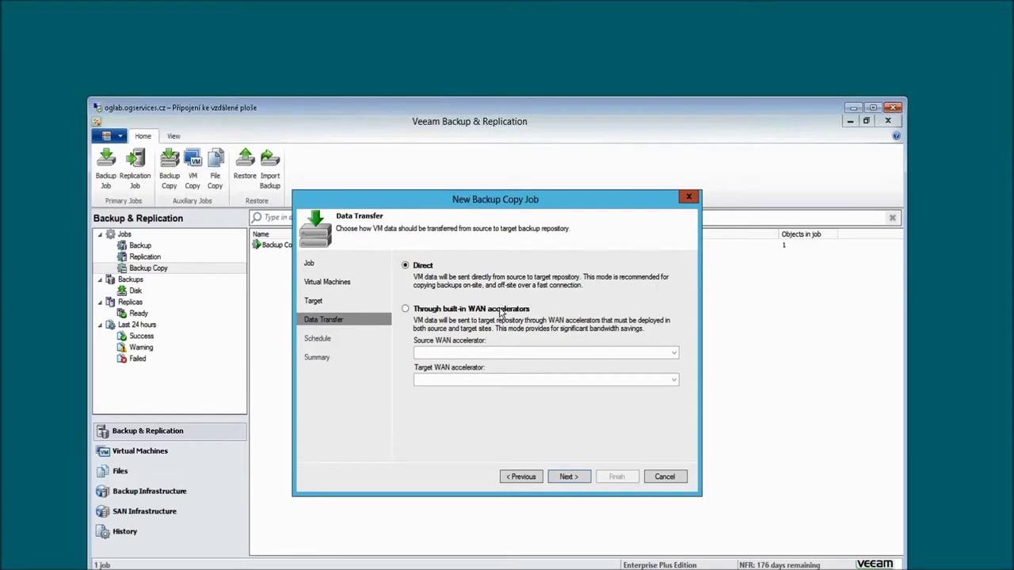
Keep direct data transfer, disable transfers Sunday through Saturday from 11:00 to 18:59, and create the enabled backup copy job
left_click(578, 479)
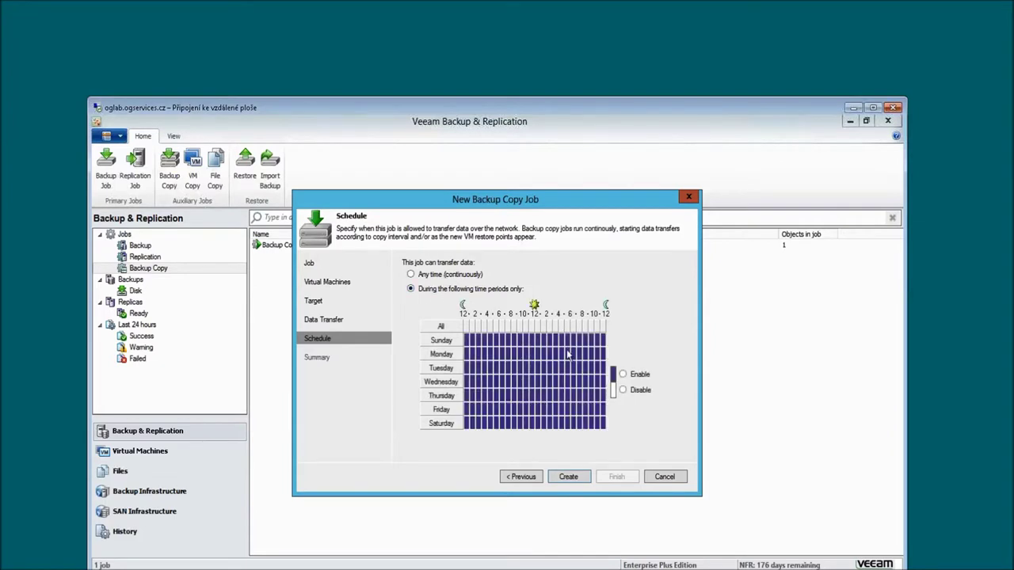
left_click_drag(531, 341, 573, 427)
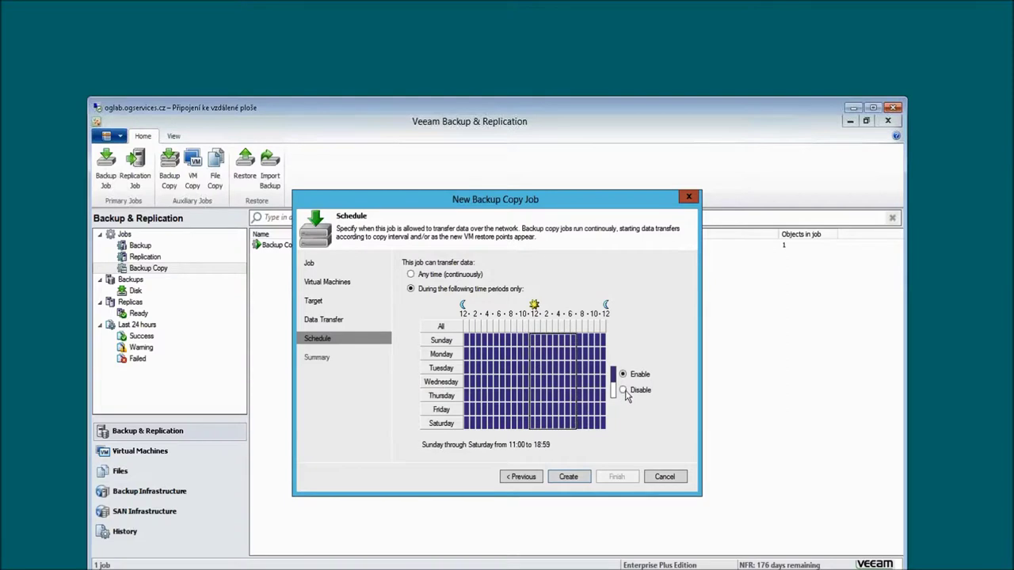
left_click(623, 389)
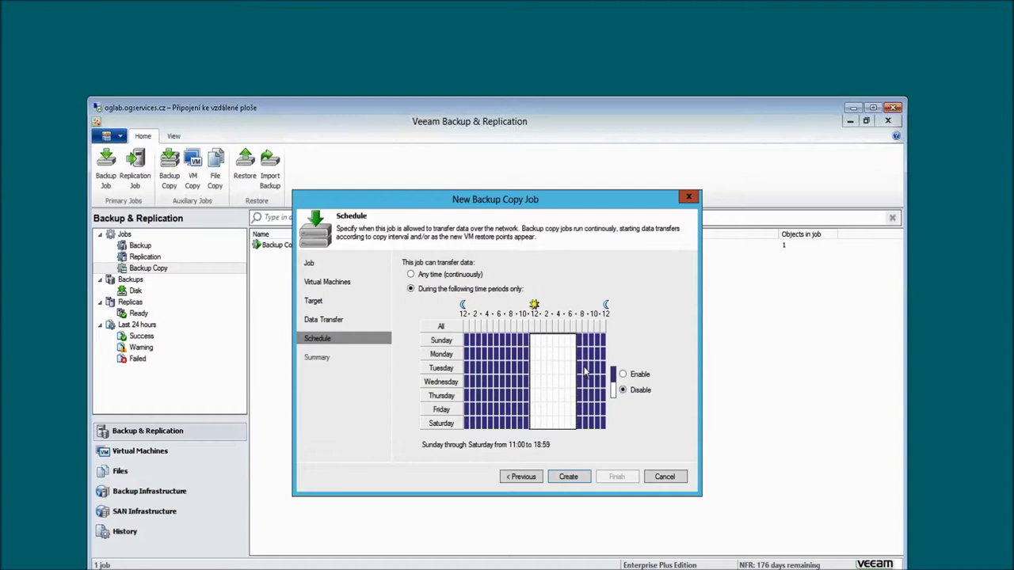
left_click(569, 477)
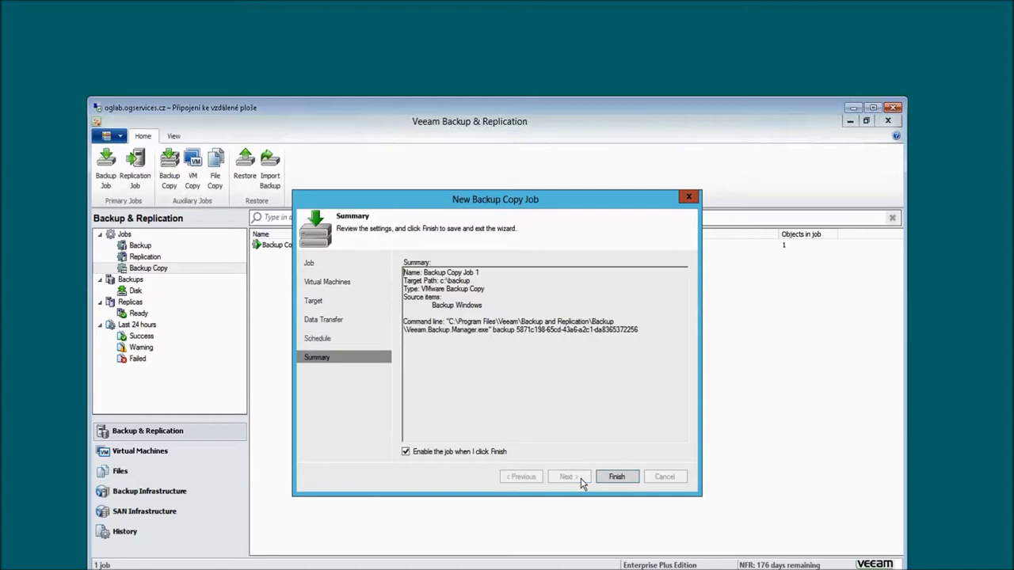
left_click(620, 478)
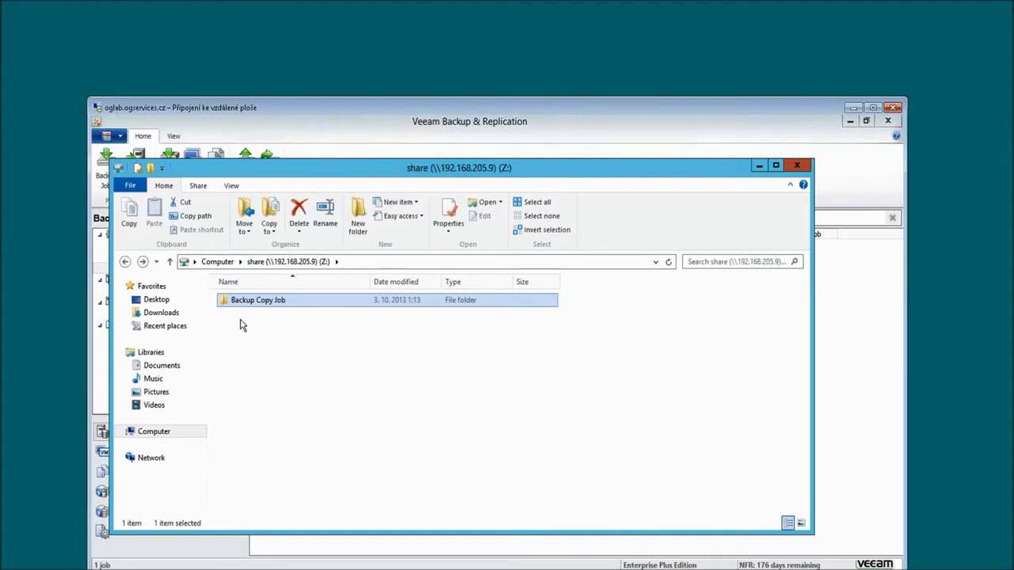
Examine the backup files in the share's Backup Copy Job folder, and close the folder window
double_click(244, 301)
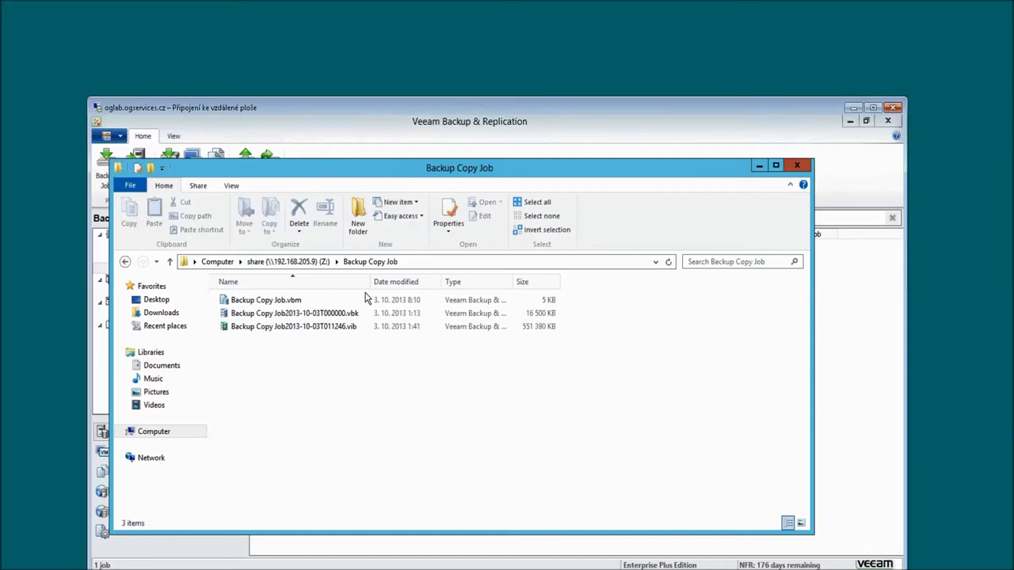
left_click_drag(370, 282, 413, 283)
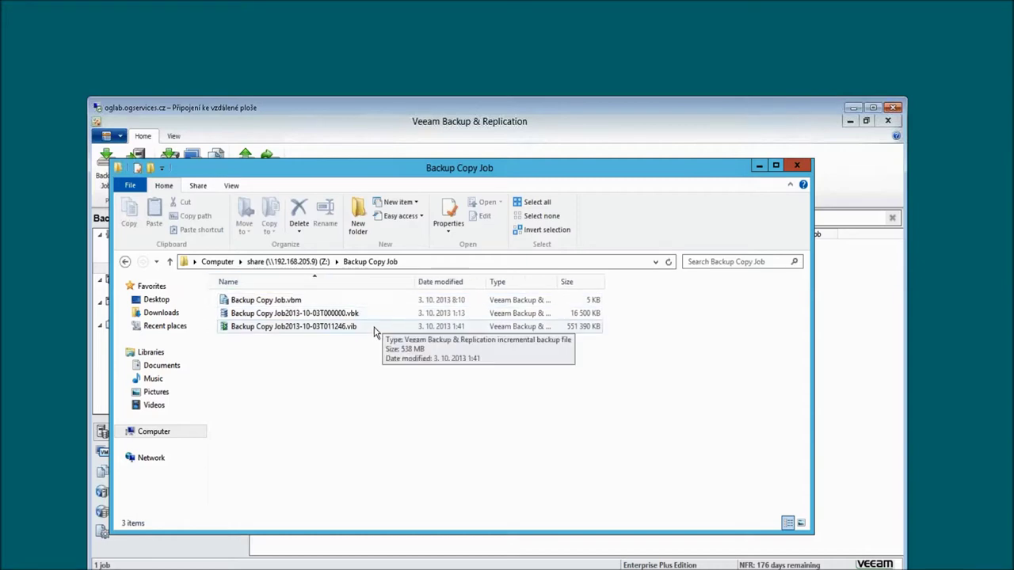
left_click(280, 331)
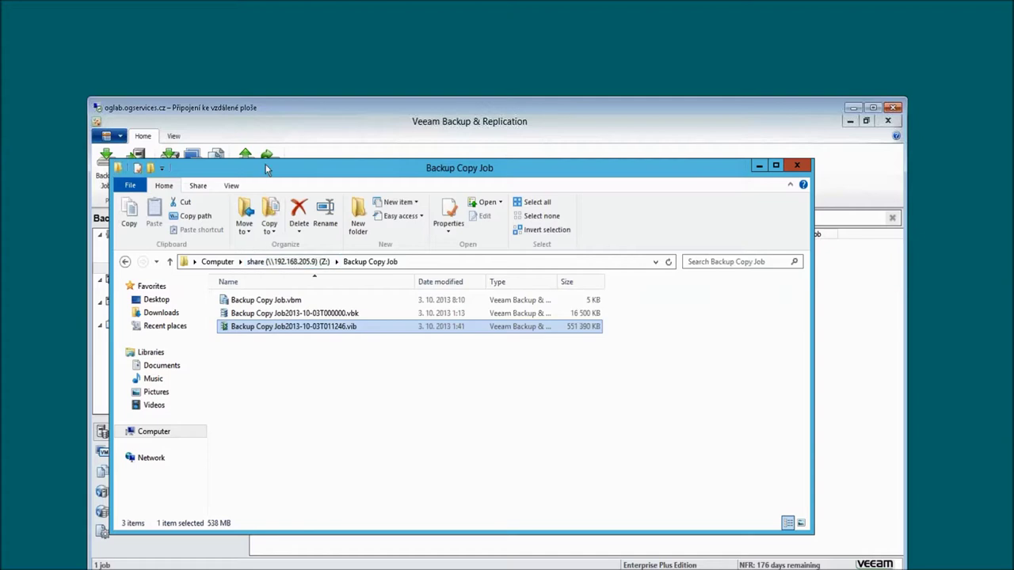
left_click_drag(256, 166, 275, 146)
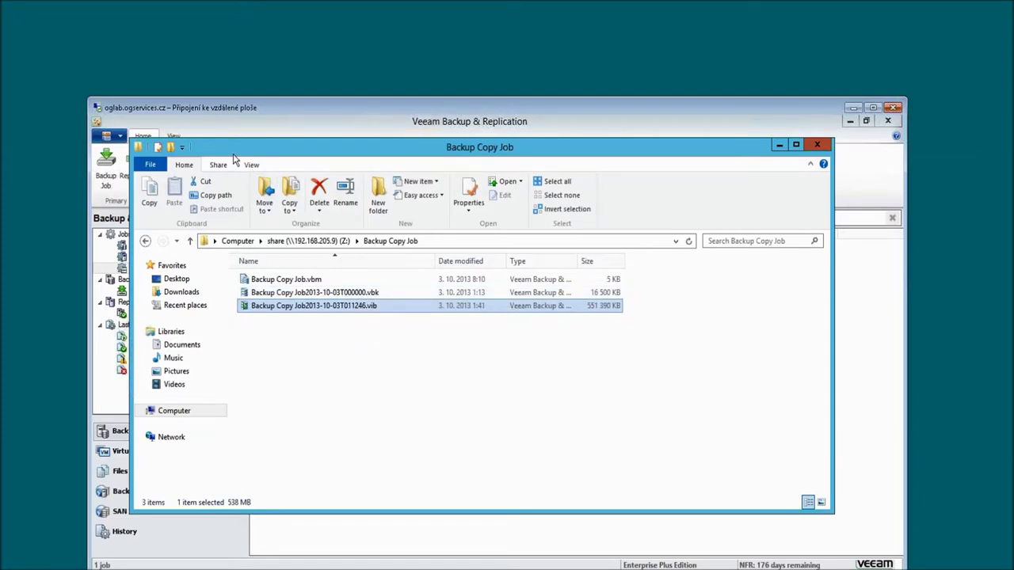
left_click(818, 148)
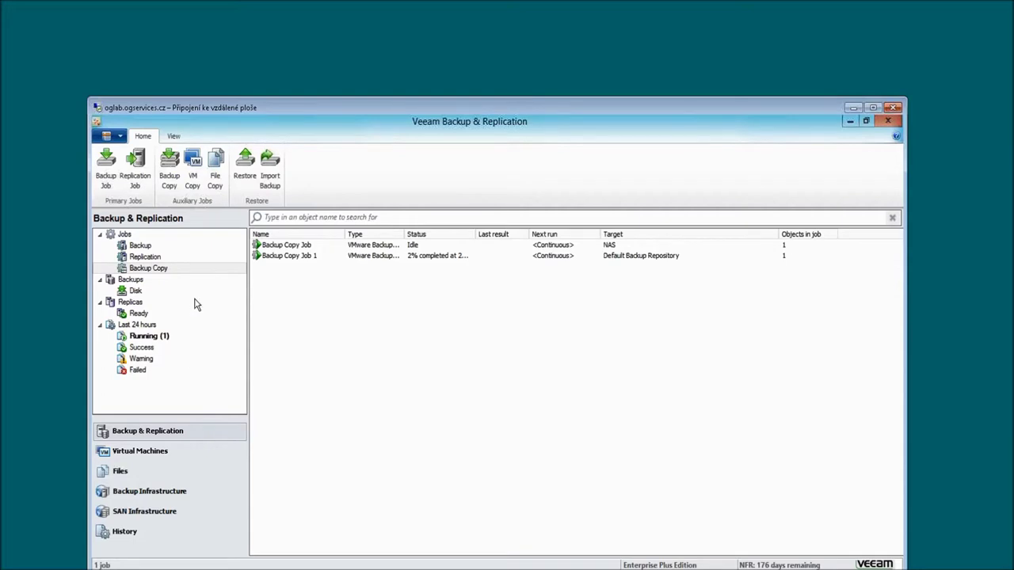
Show the list of replication jobs in Veeam Backup & Replication
left_click(138, 259)
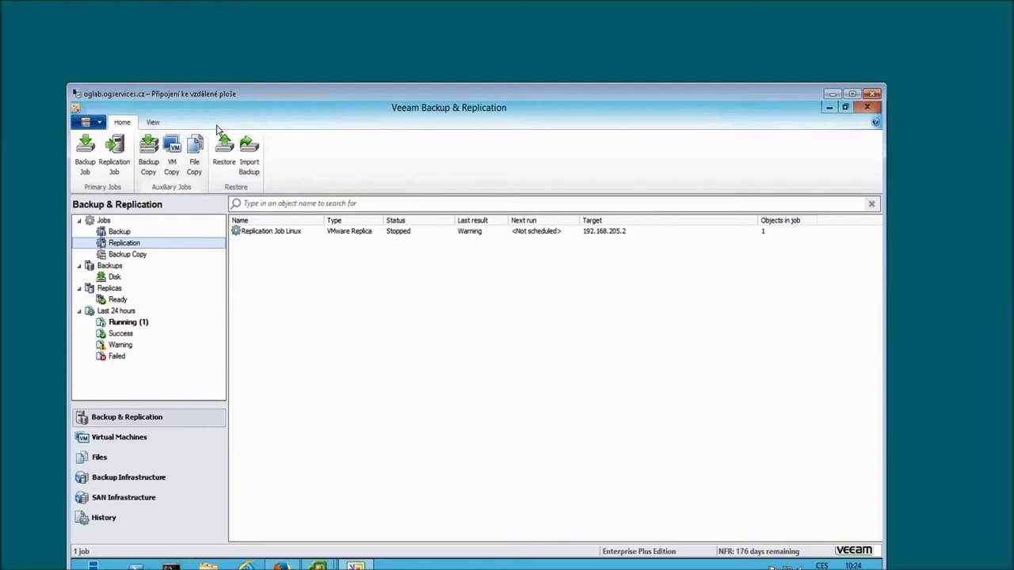
left_click_drag(224, 93, 220, 89)
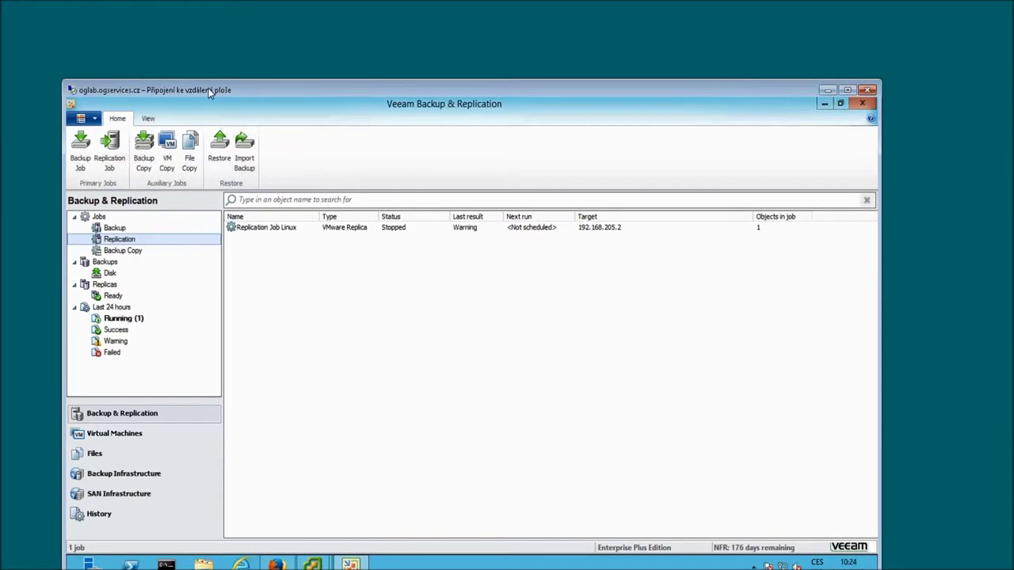
left_click_drag(208, 88, 192, 87)
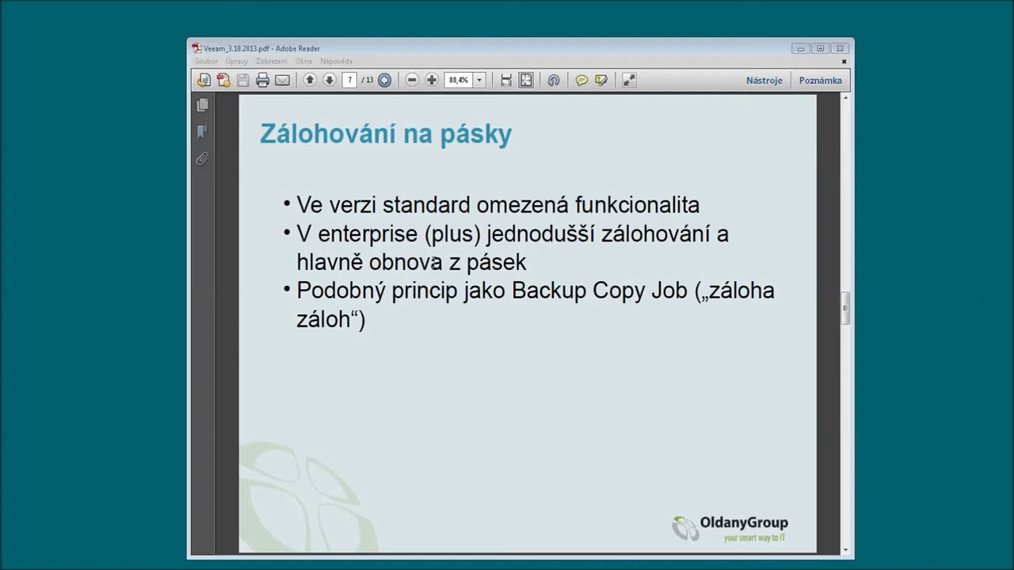
In Adobe Reader, view the tape backup slides of Veeam_3.10.2013.pdf from page 7 through page 9
left_click(469, 293)
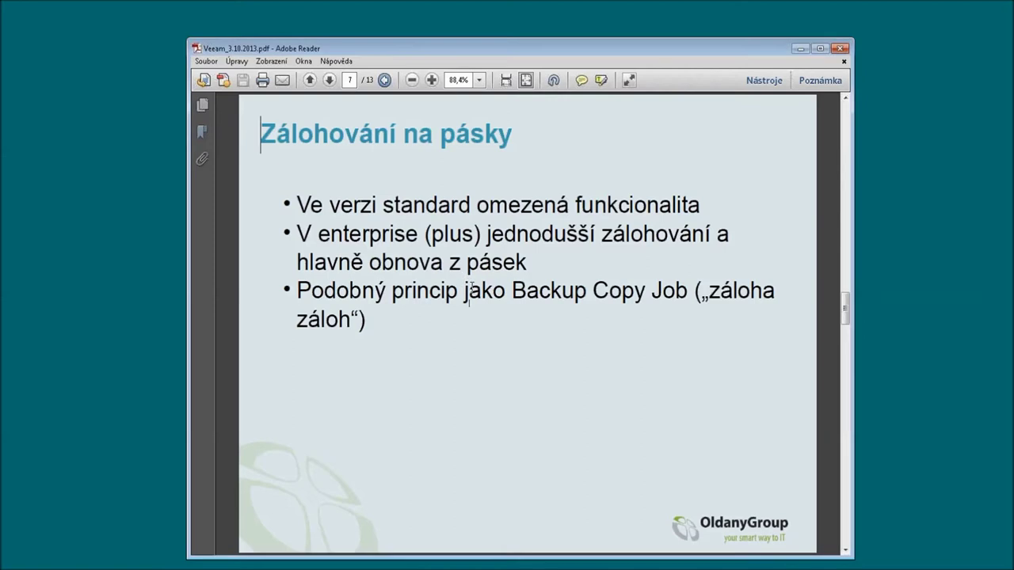
scroll(469, 293, "down", 2)
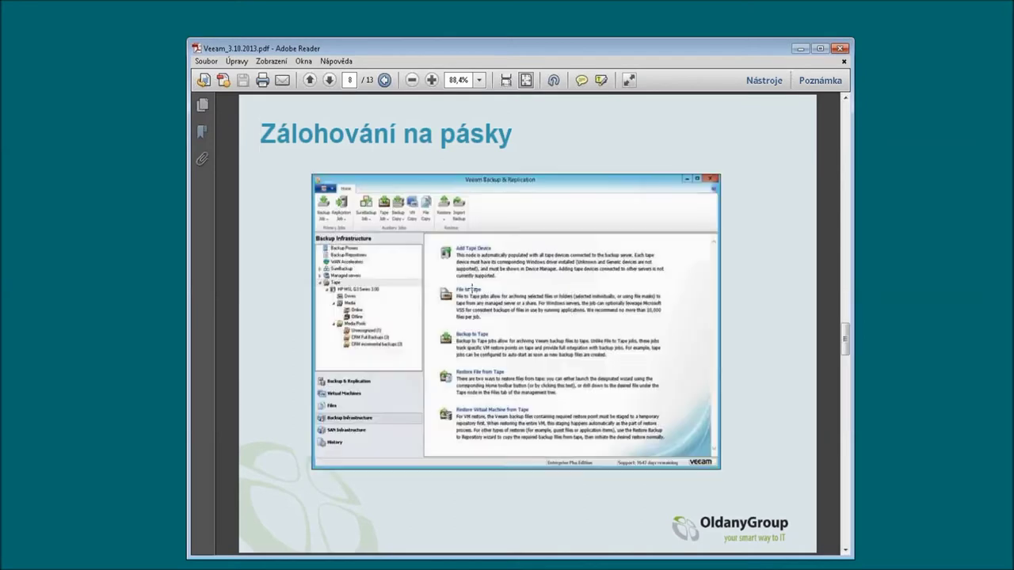
scroll(472, 291, "down", 2)
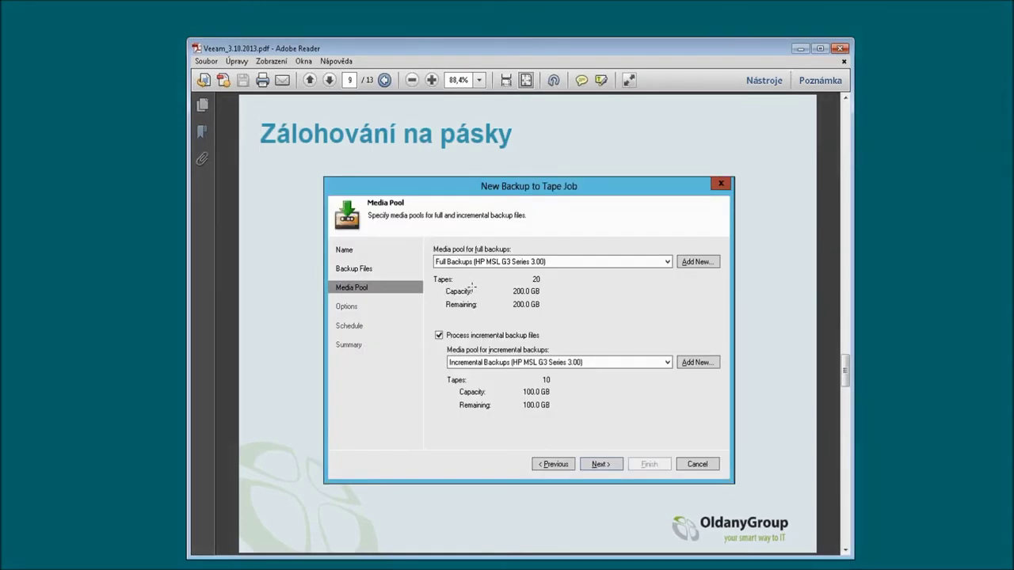